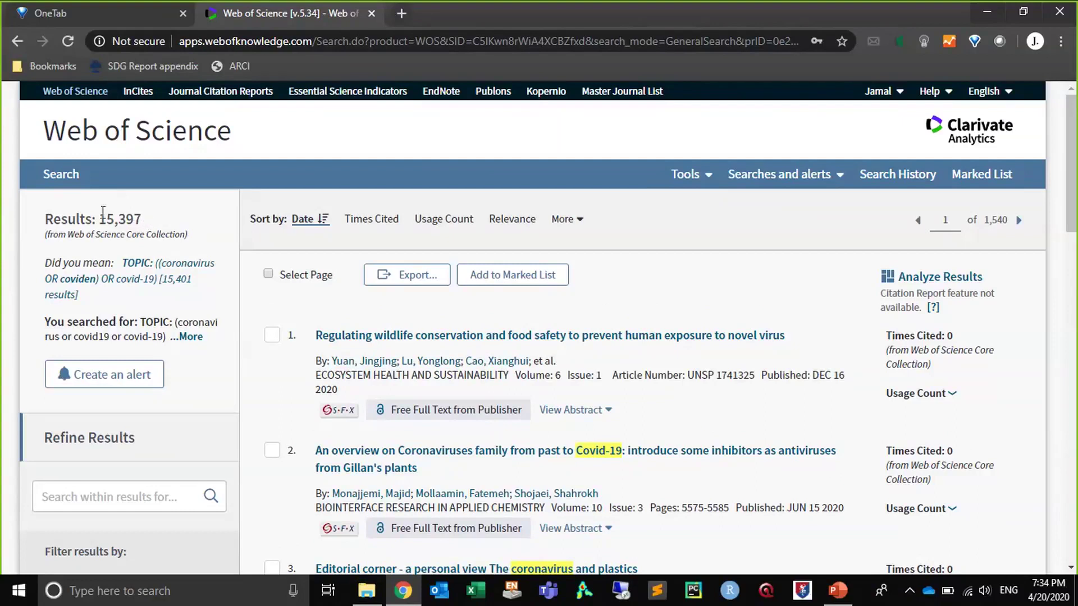
- Examine the coronavirus search's result count and its refine filters for publication years, Web of Science categories, document types and organizations
left_click_drag(97, 218, 157, 222)
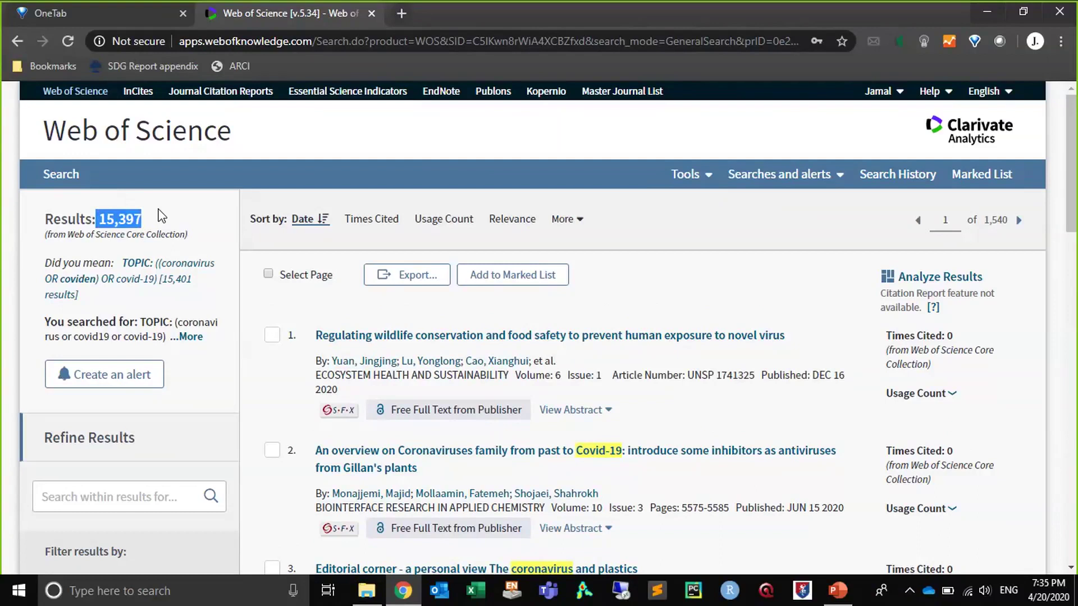
left_click(207, 238)
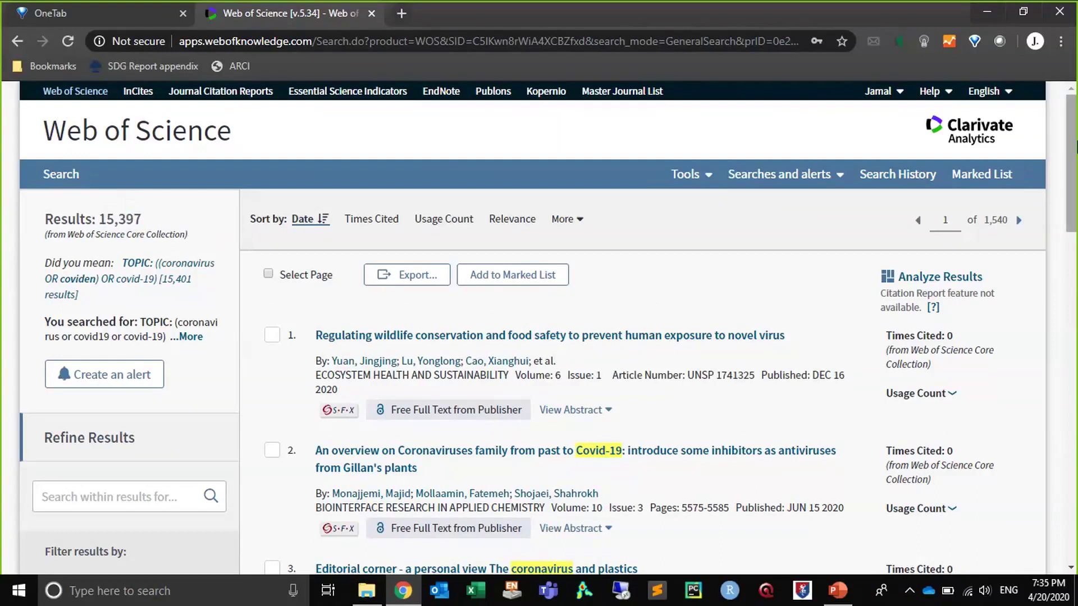
scroll(1076, 147, "down", 4)
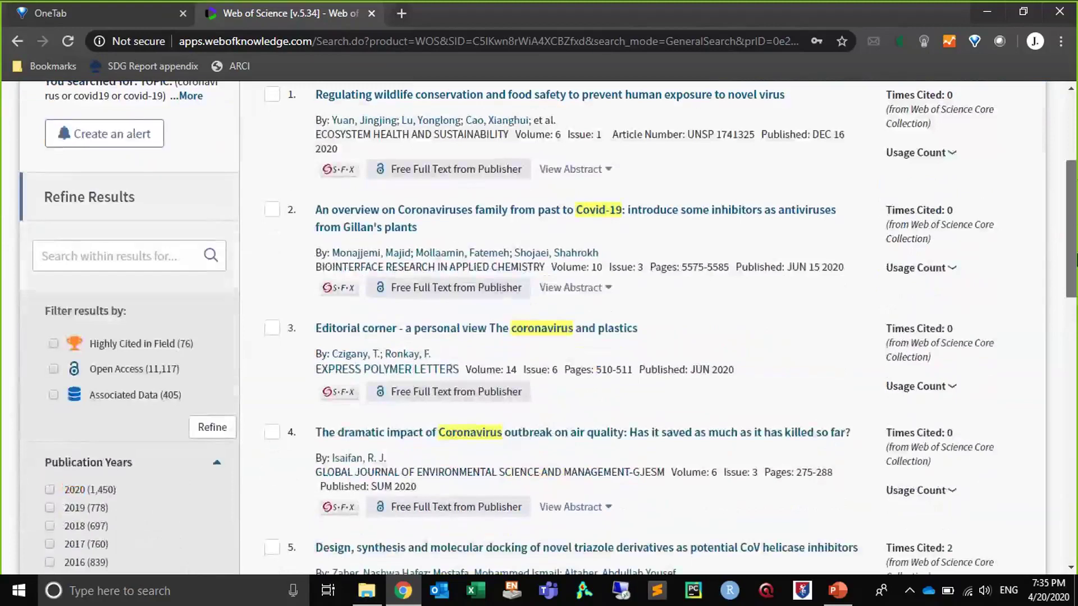
scroll(1076, 260, "down", 5)
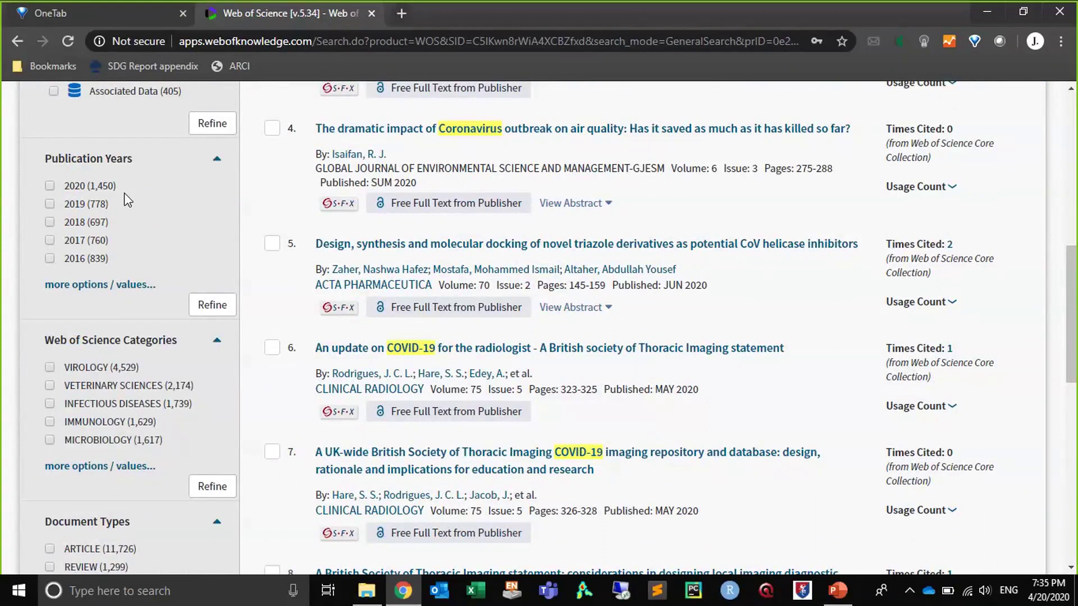
left_click_drag(1072, 317, 1072, 368)
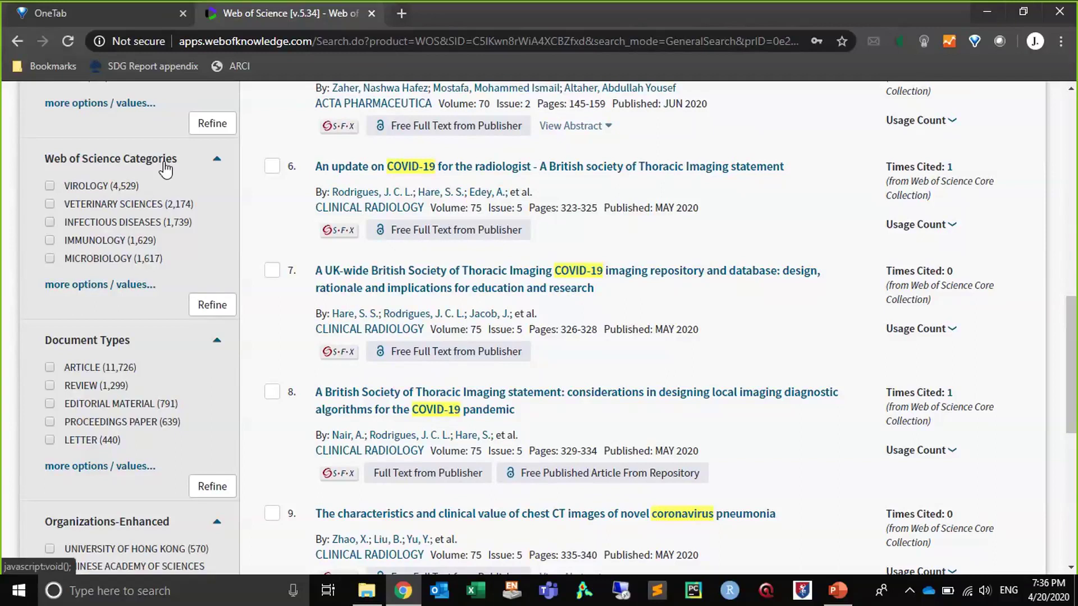
left_click_drag(1076, 382, 1076, 176)
scroll(157, 450, "down", 9)
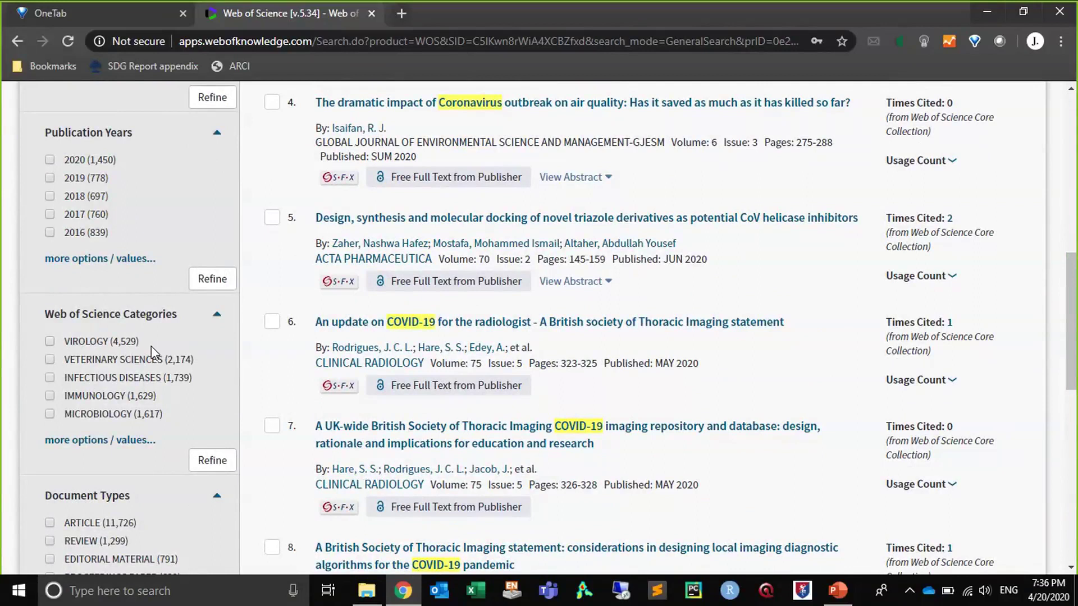
scroll(150, 346, "down", 1)
scroll(150, 346, "down", 4)
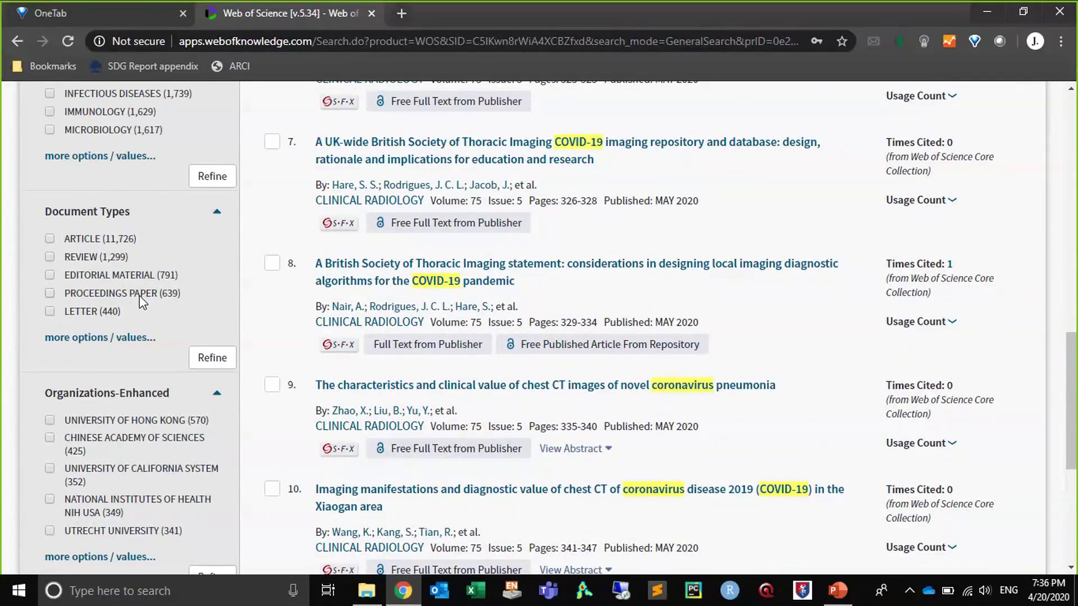
scroll(142, 302, "down", 5)
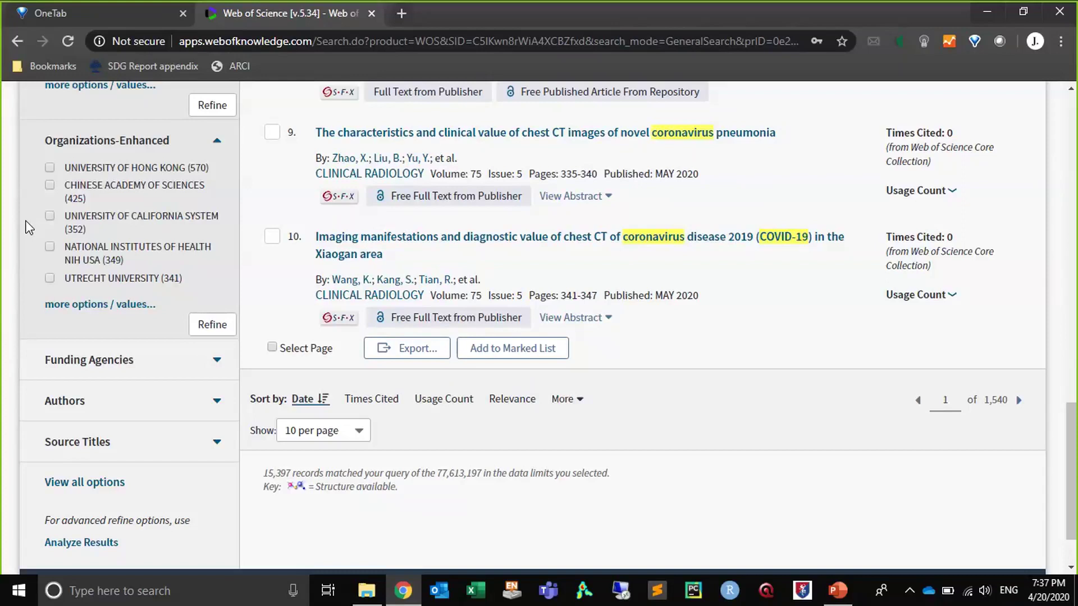
- Open the full list of Organizations-Enhanced values and look through the institutions publishing on the topic
scroll(25, 227, "up", 3)
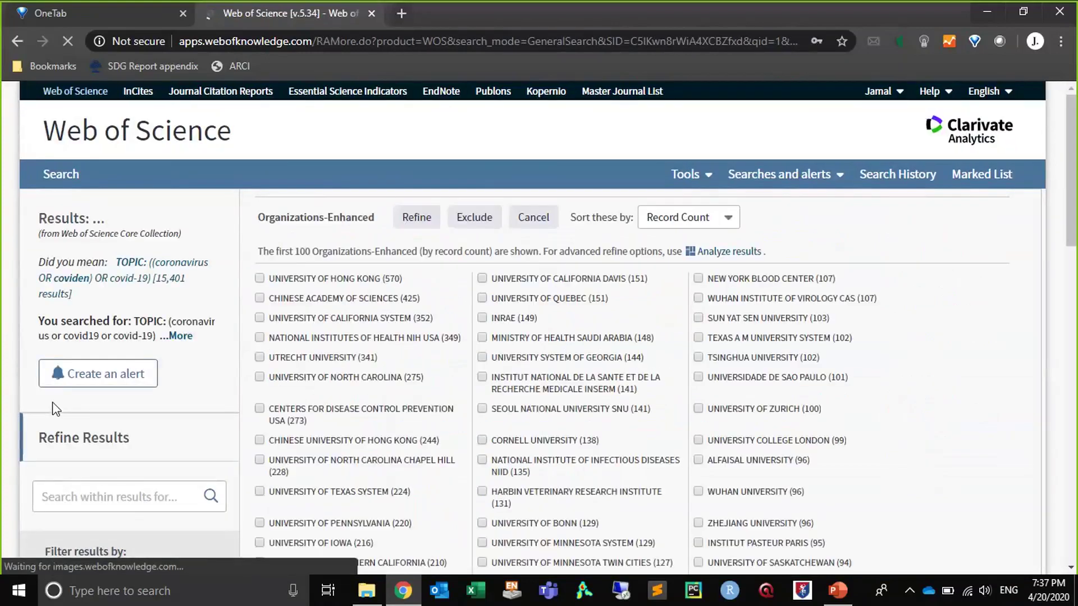
left_click_drag(1071, 183, 1075, 263)
scroll(1076, 275, "down", 2)
scroll(1076, 281, "up", 2)
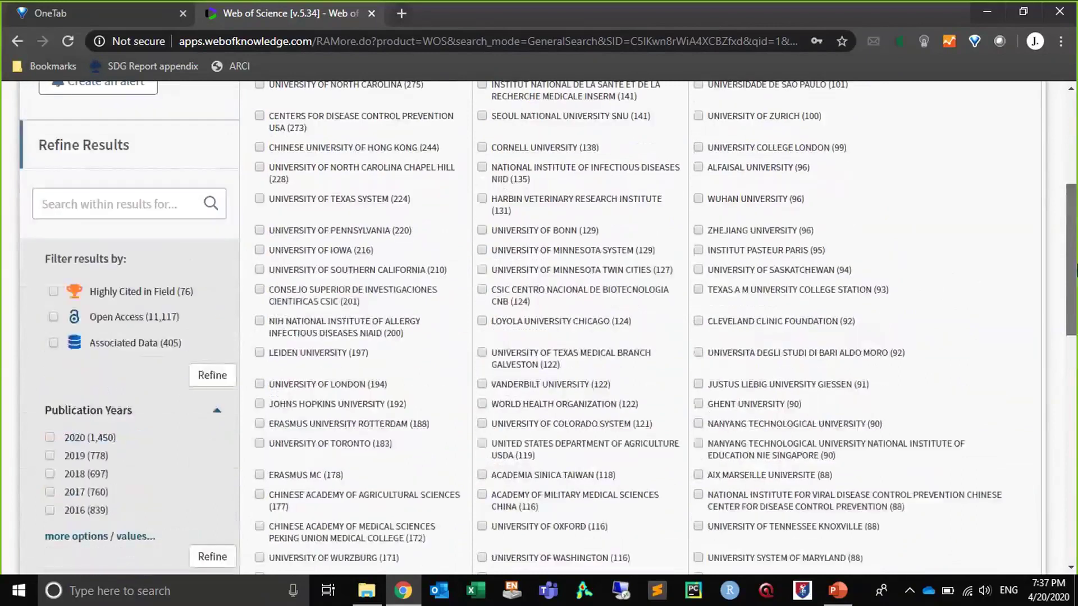
left_click_drag(1076, 270, 1076, 495)
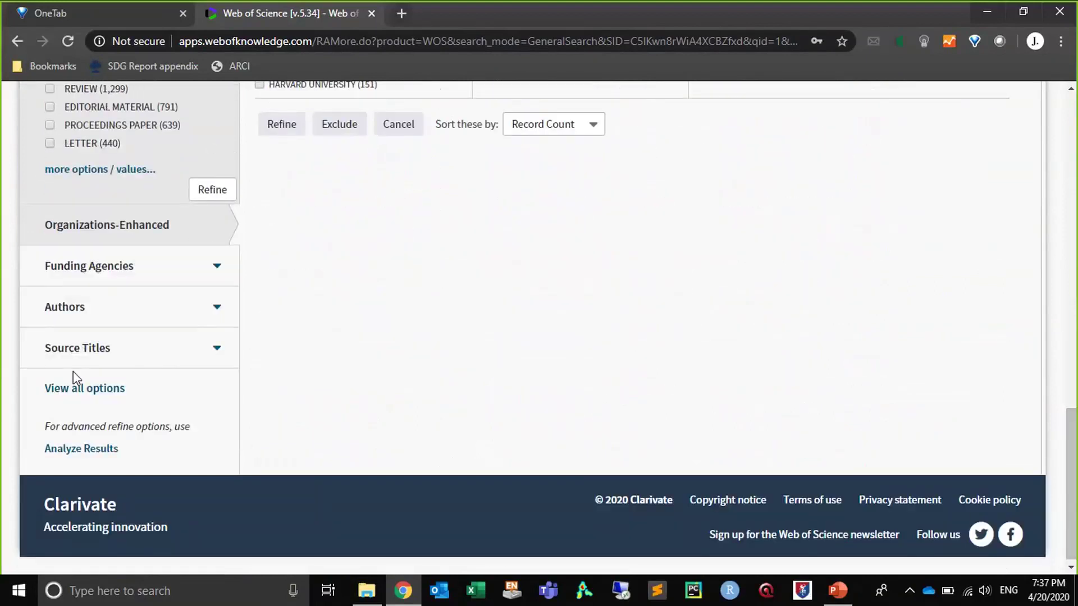
- Show all refine options and open the full list of Countries/Regions values
left_click(93, 387)
left_click_drag(1075, 399, 1076, 481)
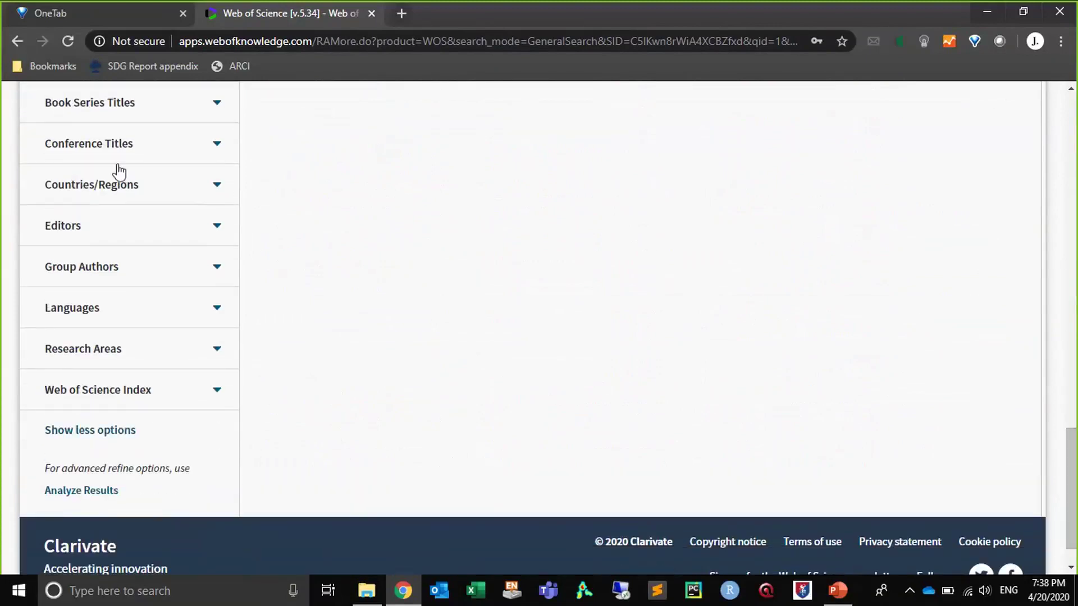
left_click(119, 185)
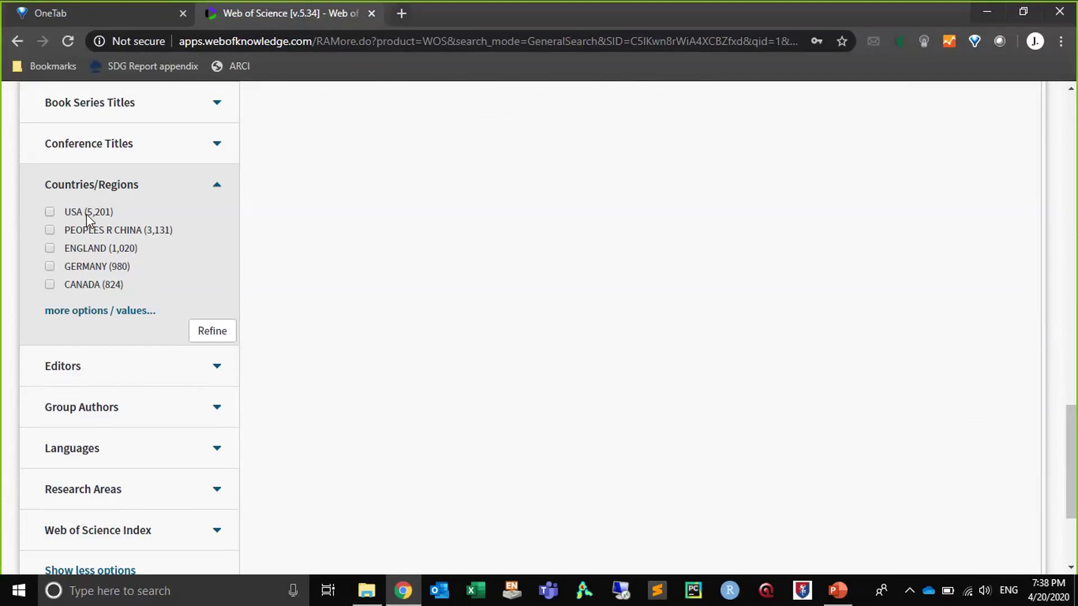
left_click(58, 313)
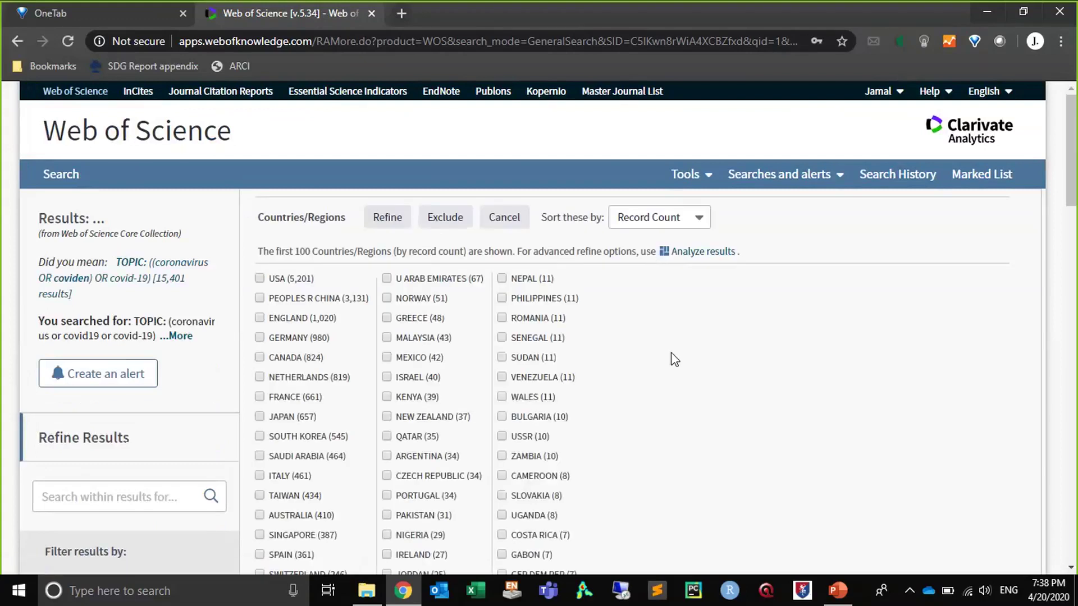
- Find Morocco in the country list by searching the page for "moroc" and refine the results to it
key("ctrl+f")
type("moroc")
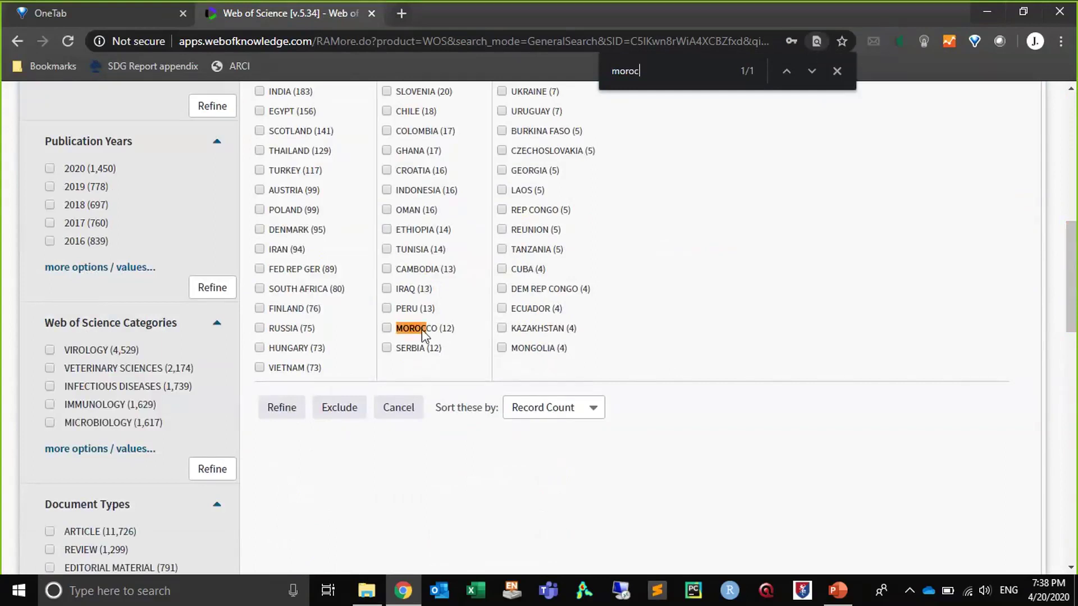
left_click(386, 328)
left_click(302, 406)
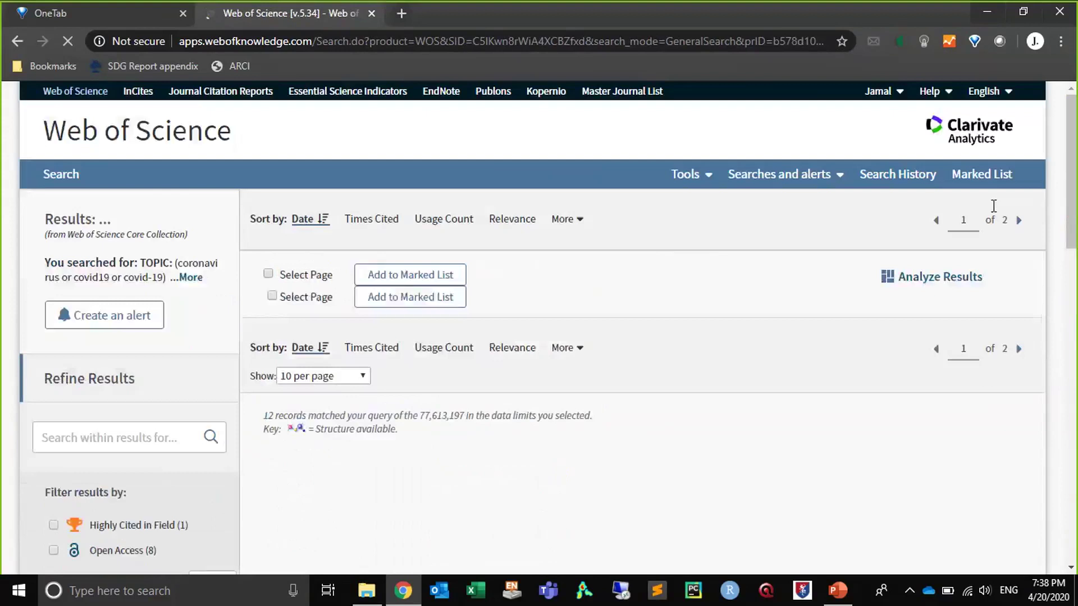
- Refine the Moroccan results further to the University of Hong Kong under Organizations-Enhanced
scroll(1066, 162, "down", 5)
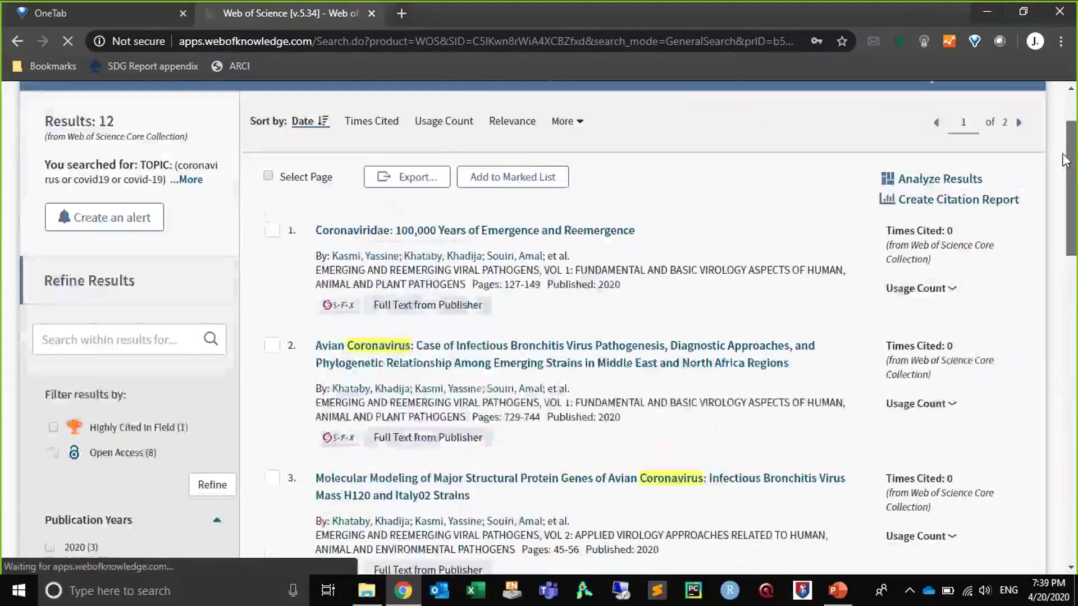
scroll(1070, 180, "down", 3)
left_click_drag(1075, 205, 1075, 351)
scroll(160, 243, "down", 3)
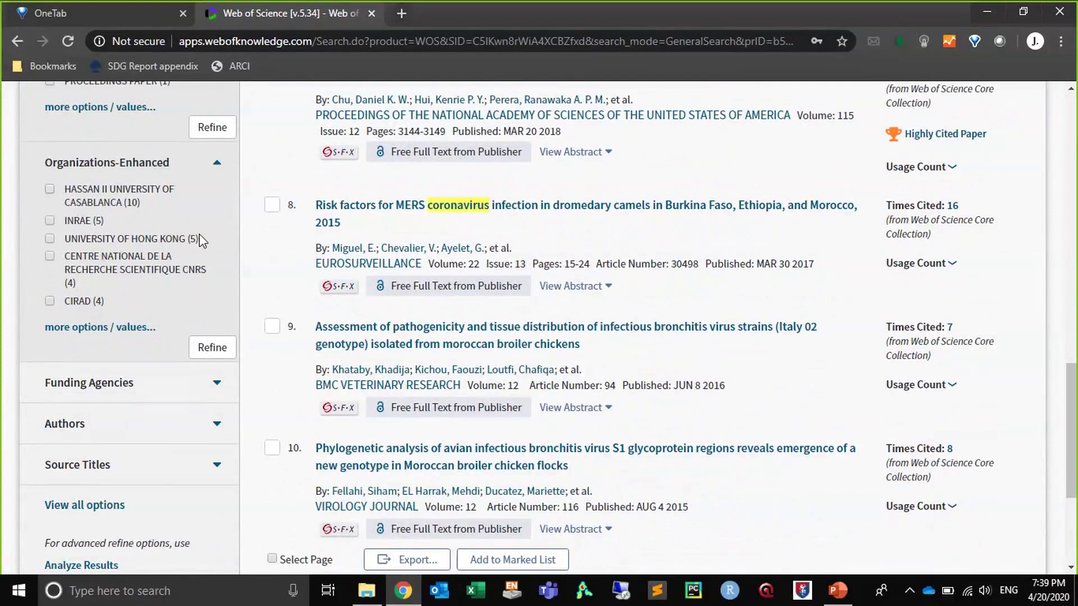
left_click_drag(162, 242, 115, 238)
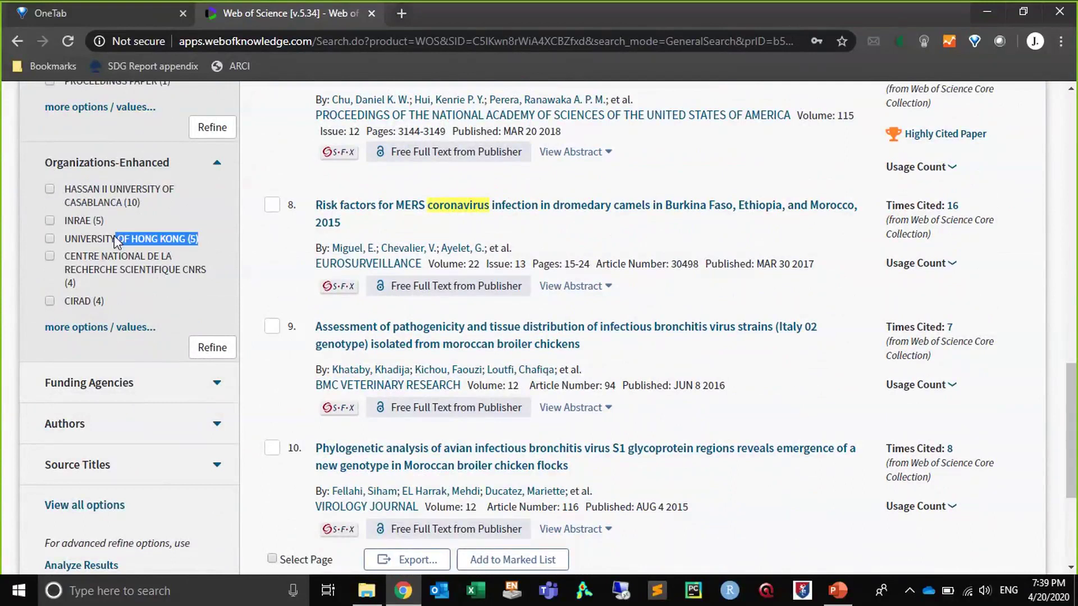
left_click(201, 239)
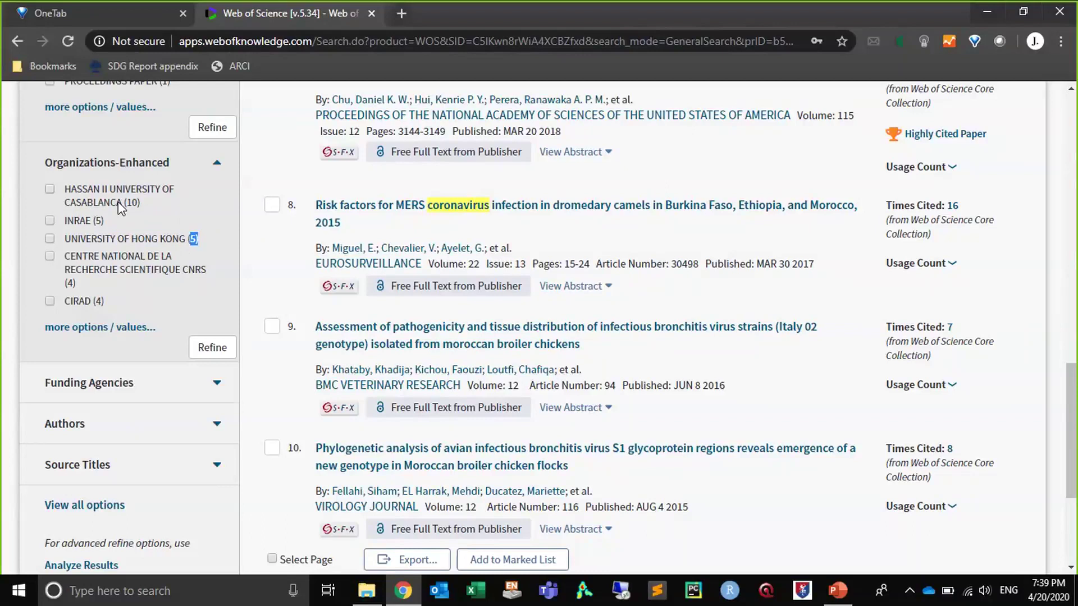
left_click(121, 240)
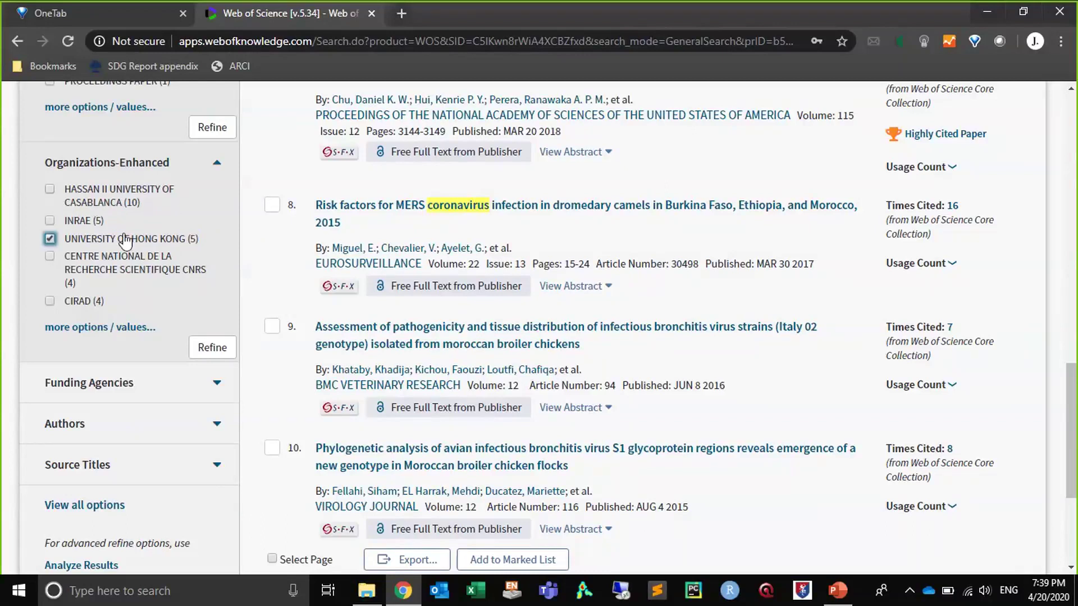
left_click(212, 348)
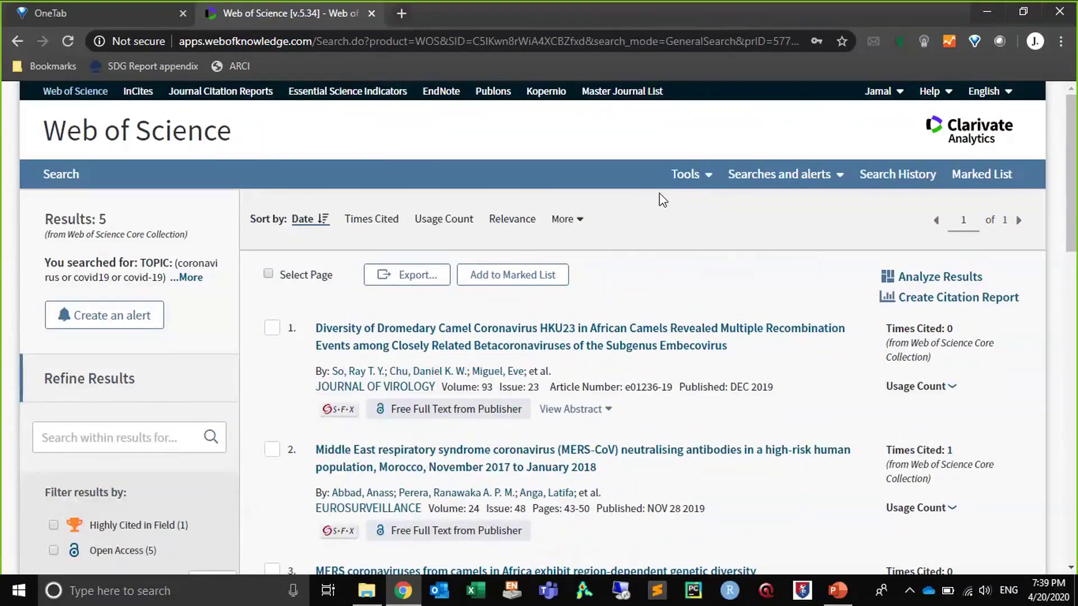
- Open the 2018 PNAS record on MERS coronaviruses from camels in Africa and examine its author addresses and funding
left_click_drag(1076, 193, 1076, 345)
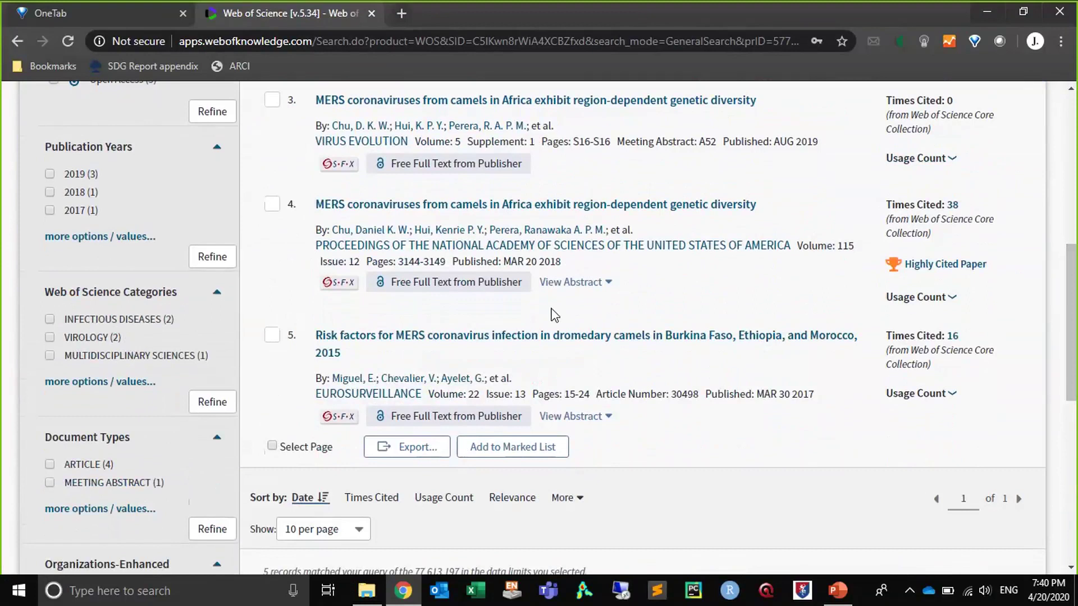
left_click(609, 206)
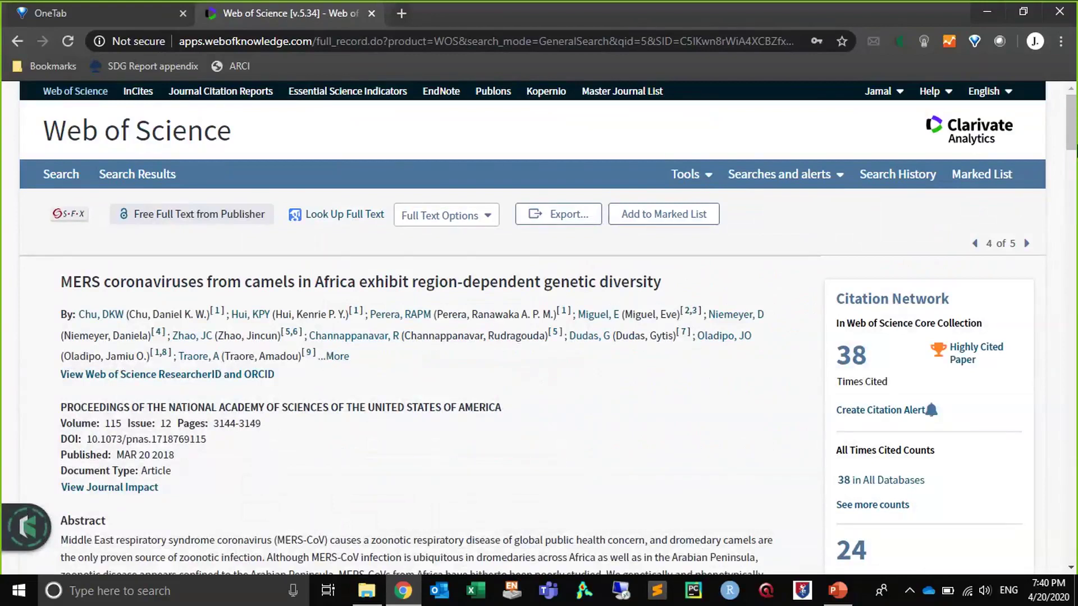
scroll(602, 350, "down", 15)
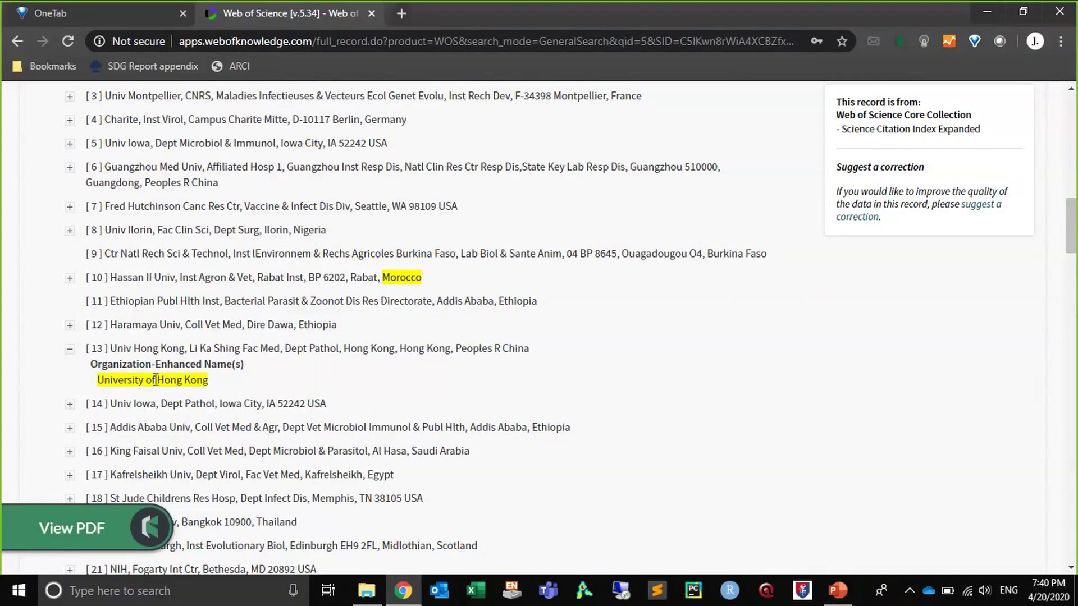
left_click_drag(1071, 251, 1073, 287)
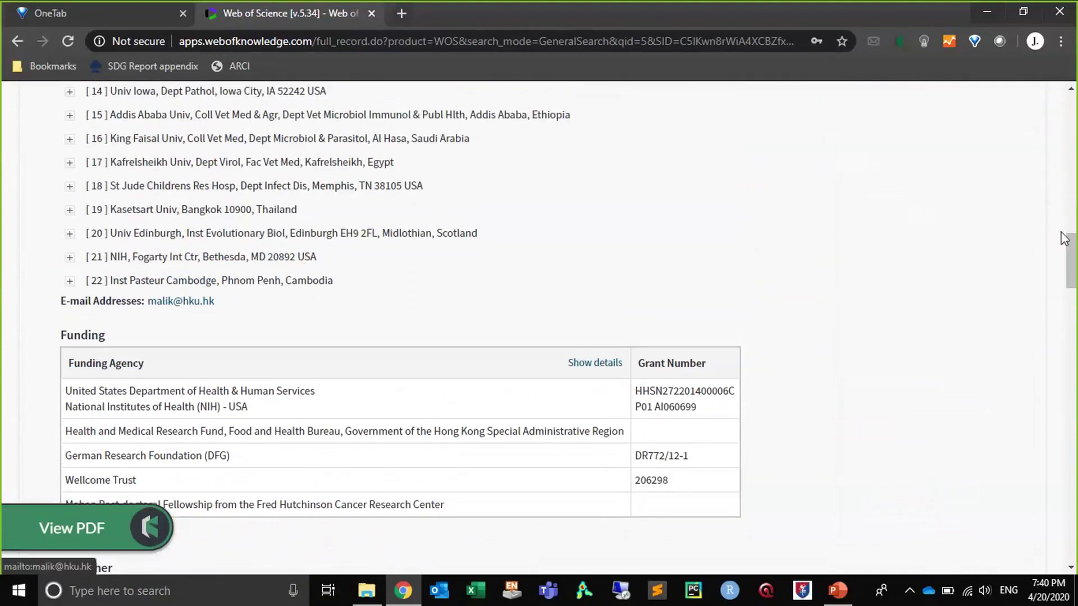
scroll(1075, 207, "up", 10)
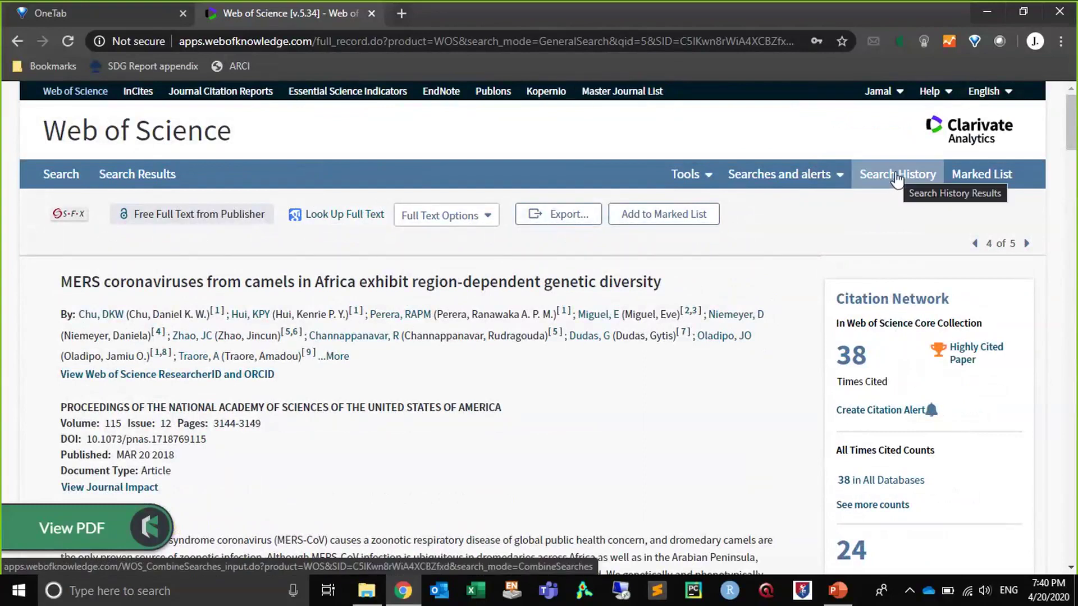
- Open the search history and select set #1, the unrefined coronavirus topic search, for combining
left_click(891, 175)
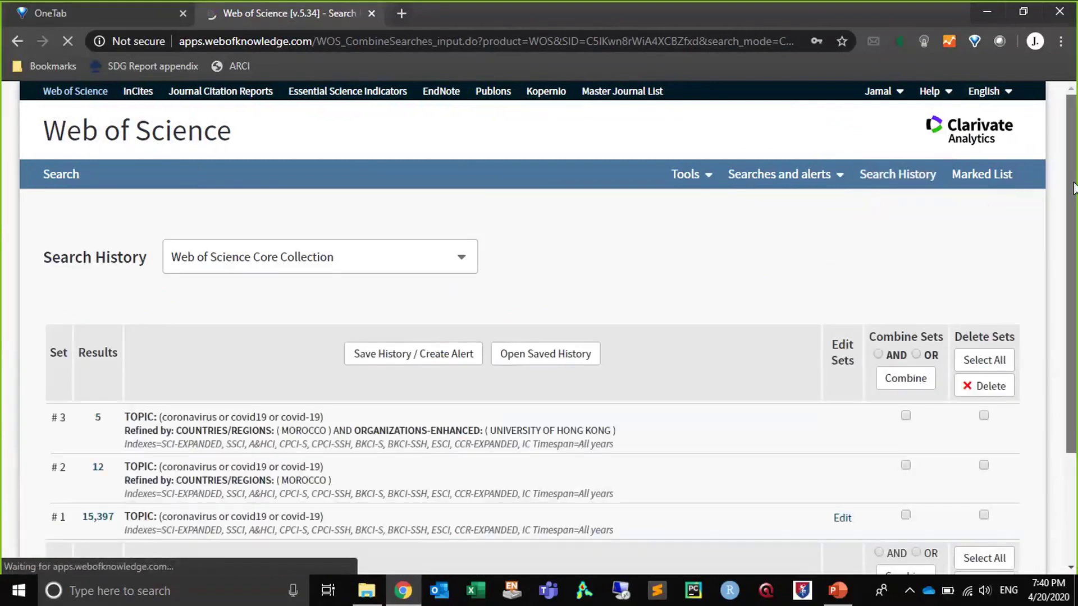
scroll(645, 411, "down", 2)
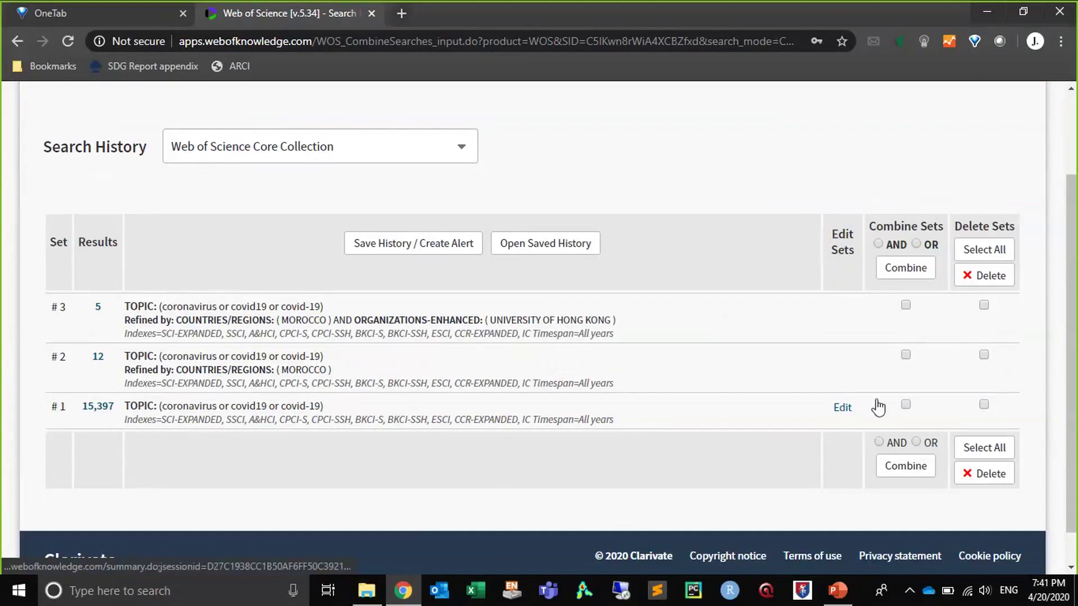
left_click(906, 405)
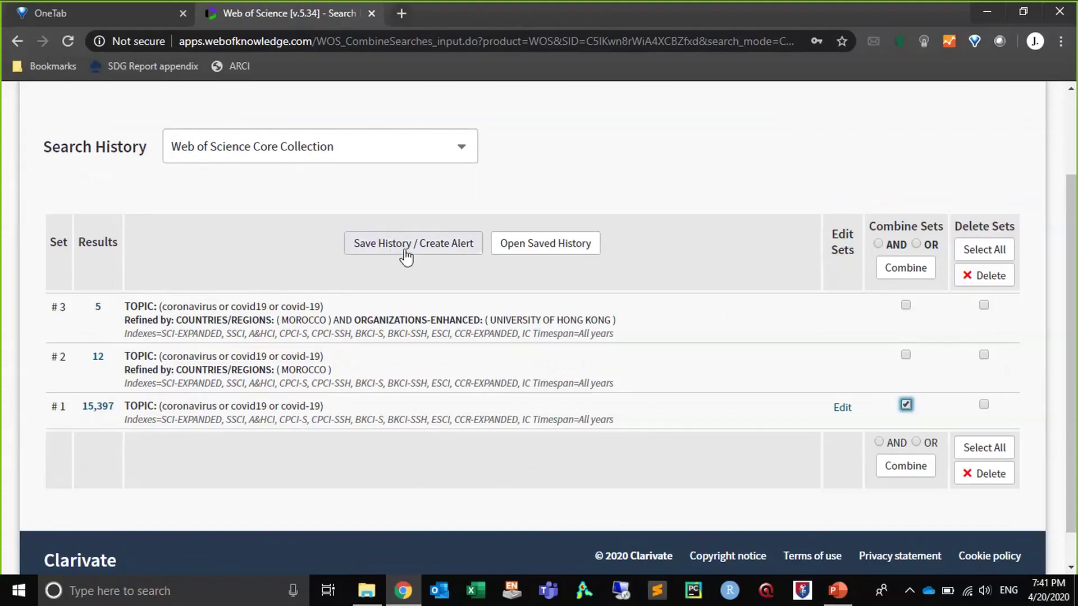
- Save the search history as an alert named covid19 with email alerts, and check its frequency
left_click(359, 244)
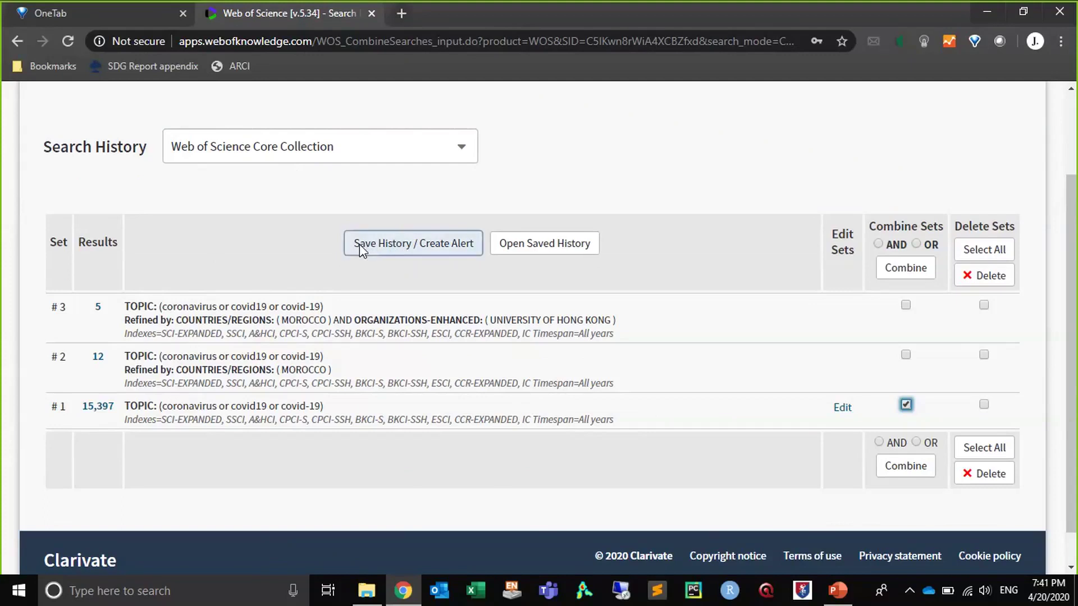
type("covid19")
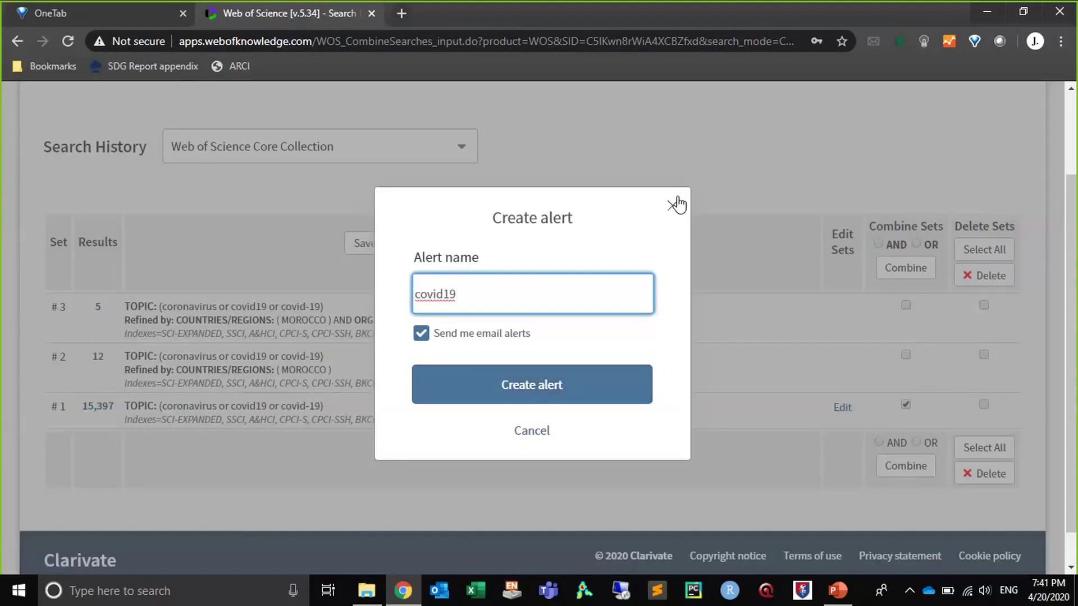
left_click(520, 393)
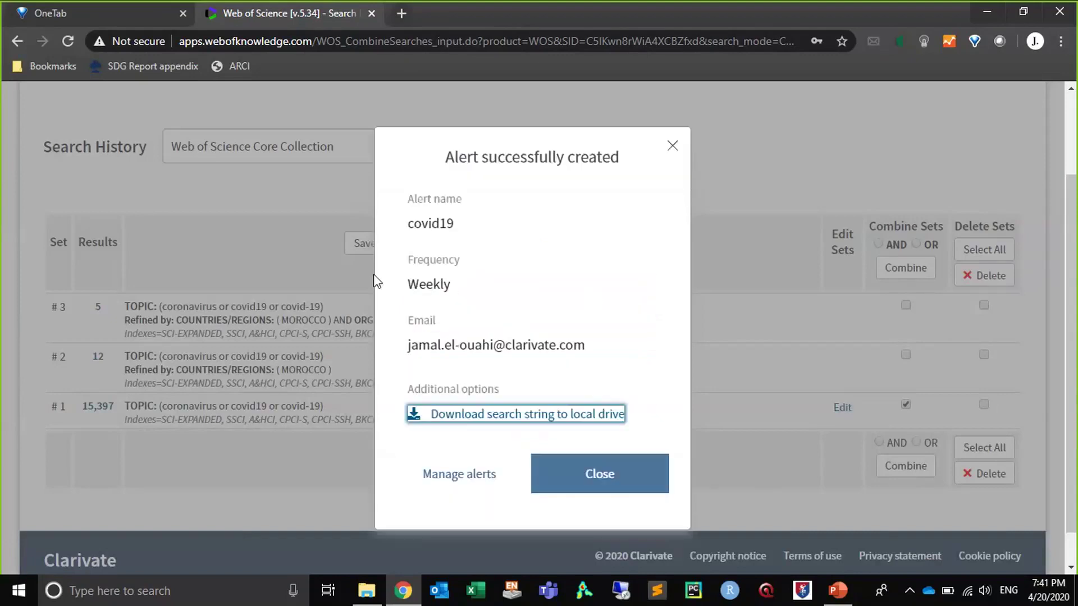
left_click_drag(407, 285, 473, 305)
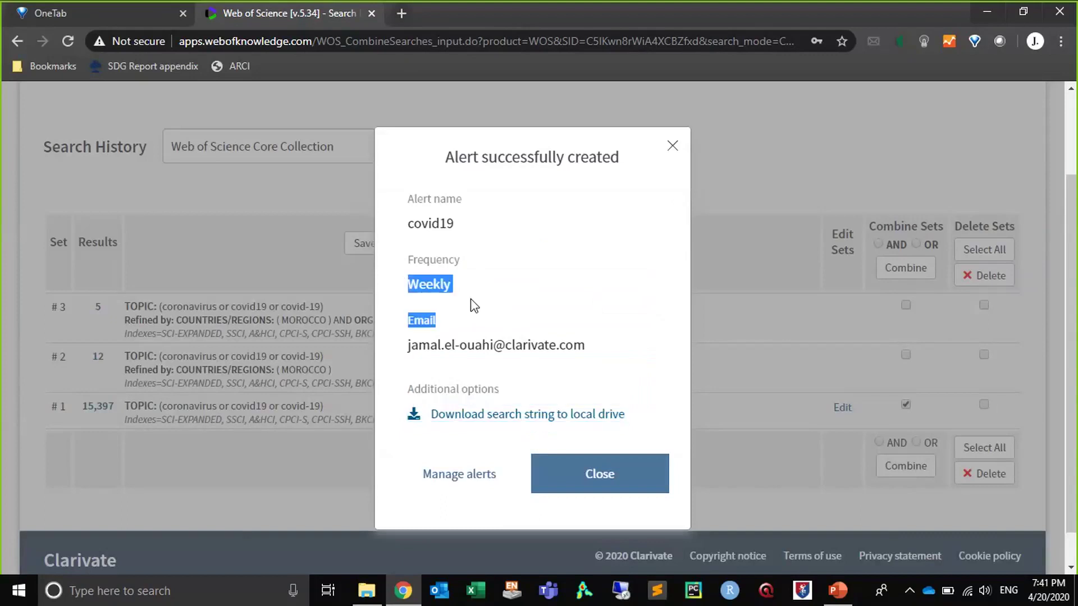
left_click(473, 305)
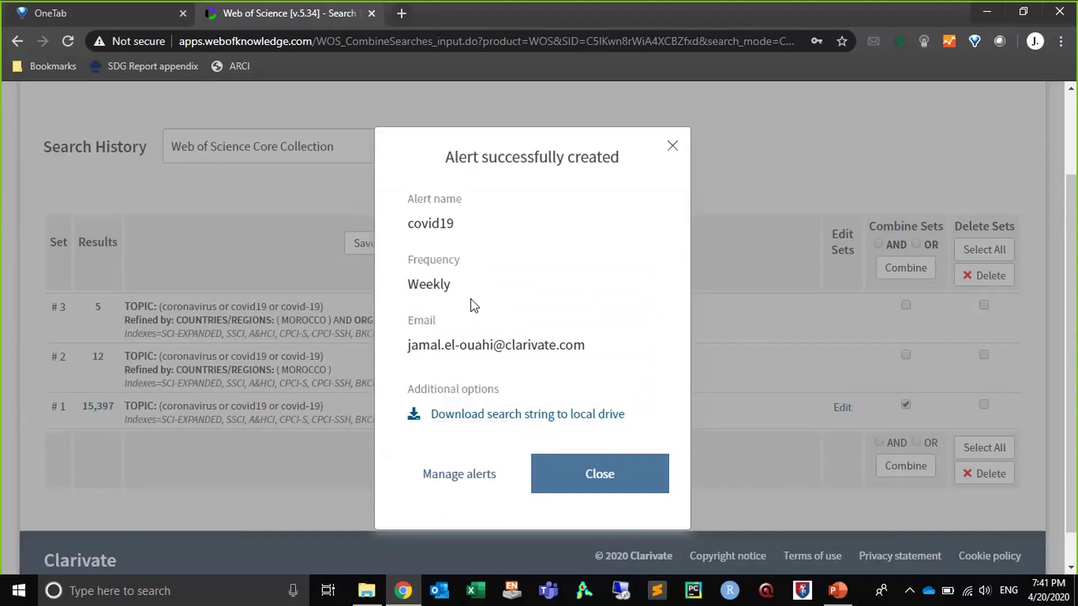
- Close the alert confirmation, reopen the set #1 coronavirus results, and show the full list of Web of Science Categories
left_click(673, 149)
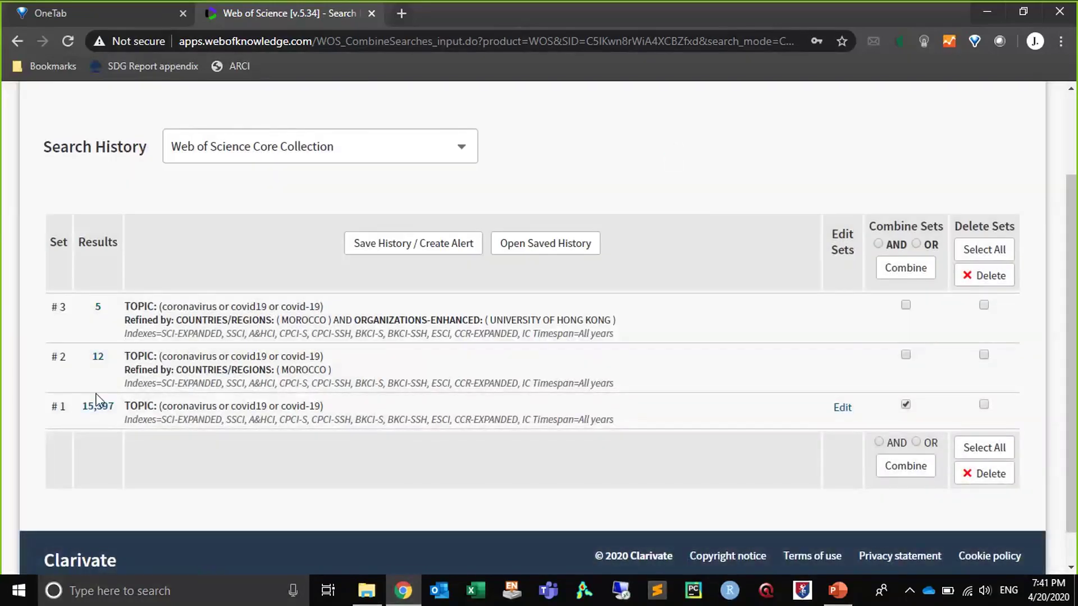
left_click(99, 413)
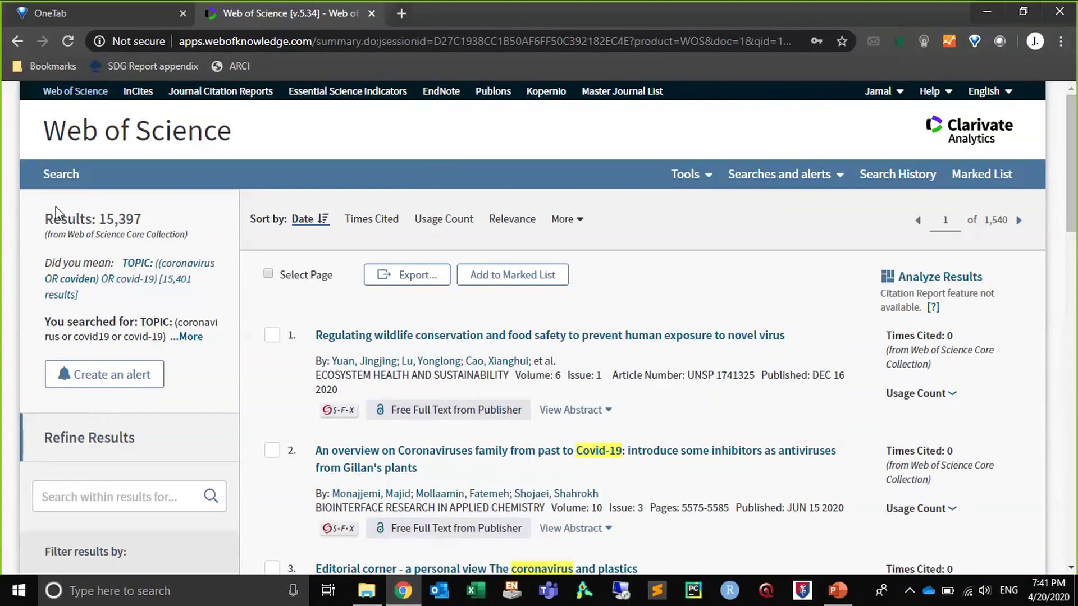
left_click_drag(1072, 224, 1075, 412)
left_click(106, 357)
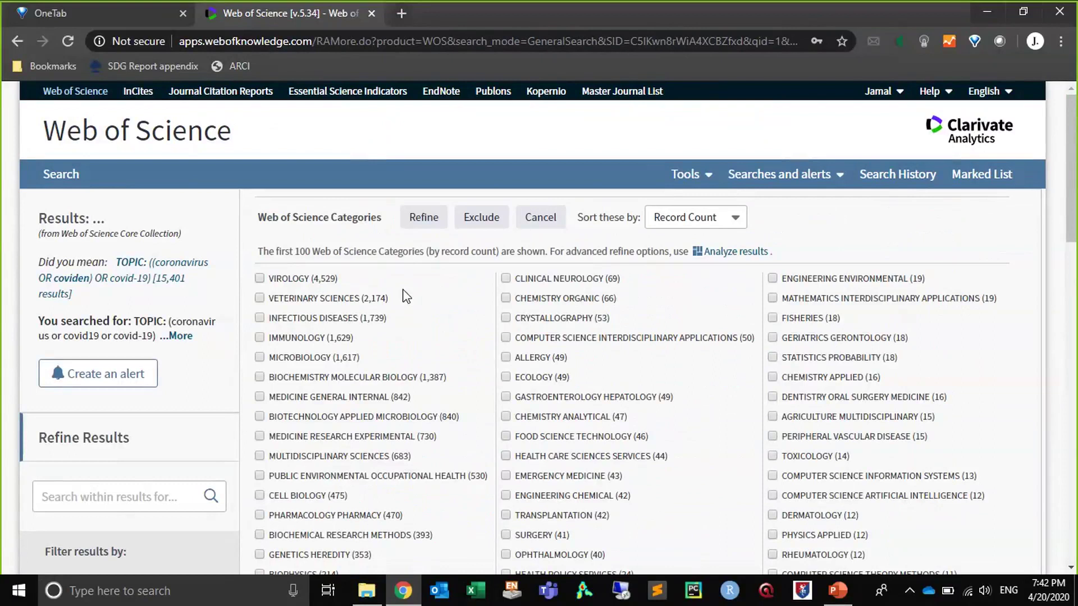
- Find the categories containing "math" and refine the results to Mathematics Interdisciplinary Applications, Mathematics Applied and Mathematical Computational Biology
key("ctrl+f")
type("math")
left_click(867, 303)
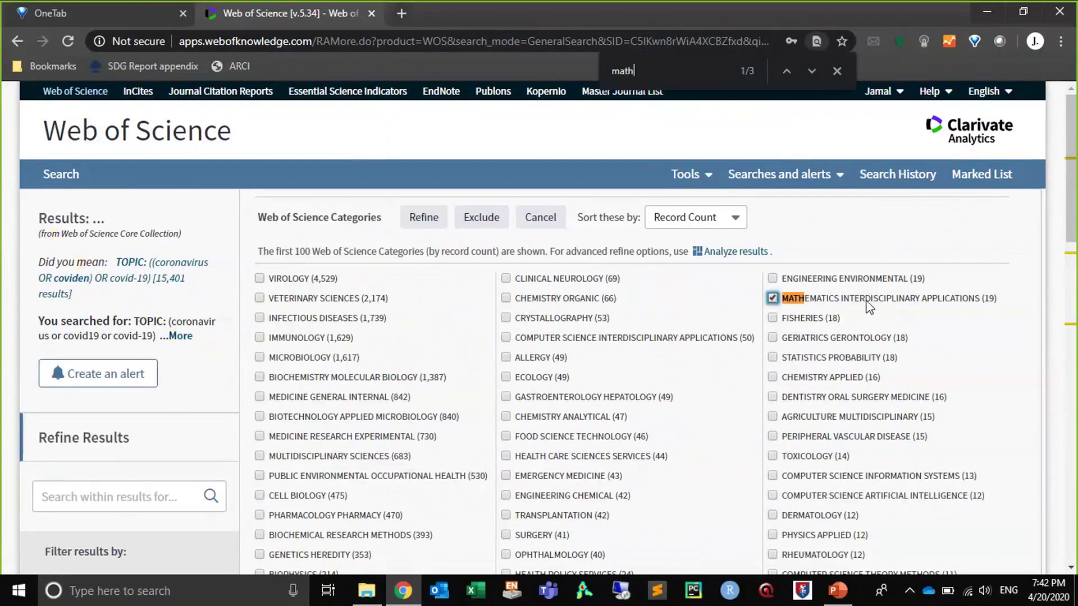
left_click(804, 67)
left_click(793, 331)
left_click(811, 71)
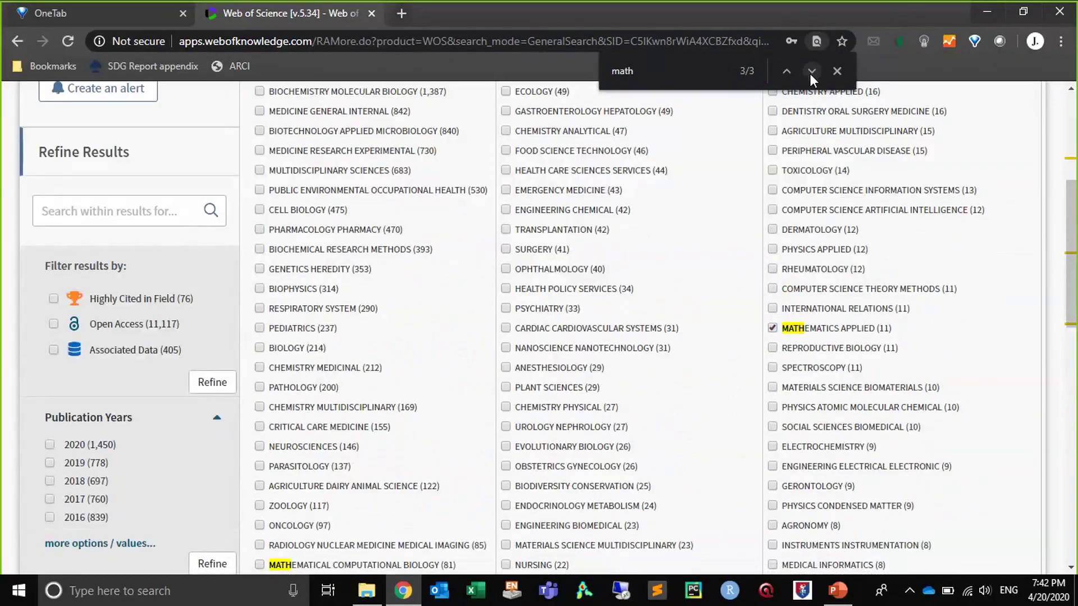
left_click(386, 567)
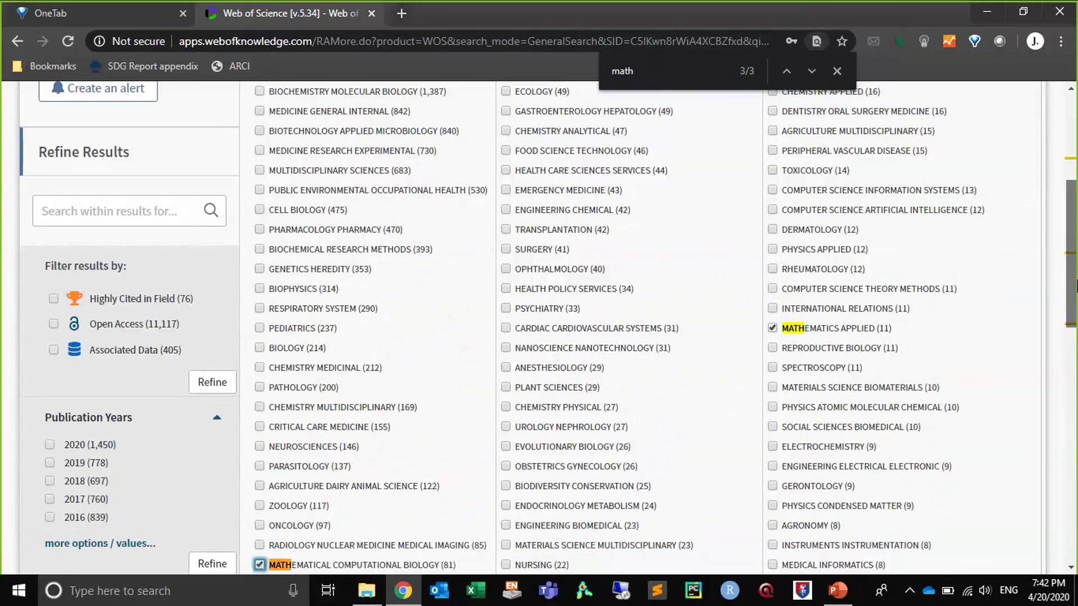
left_click_drag(1074, 287, 1073, 201)
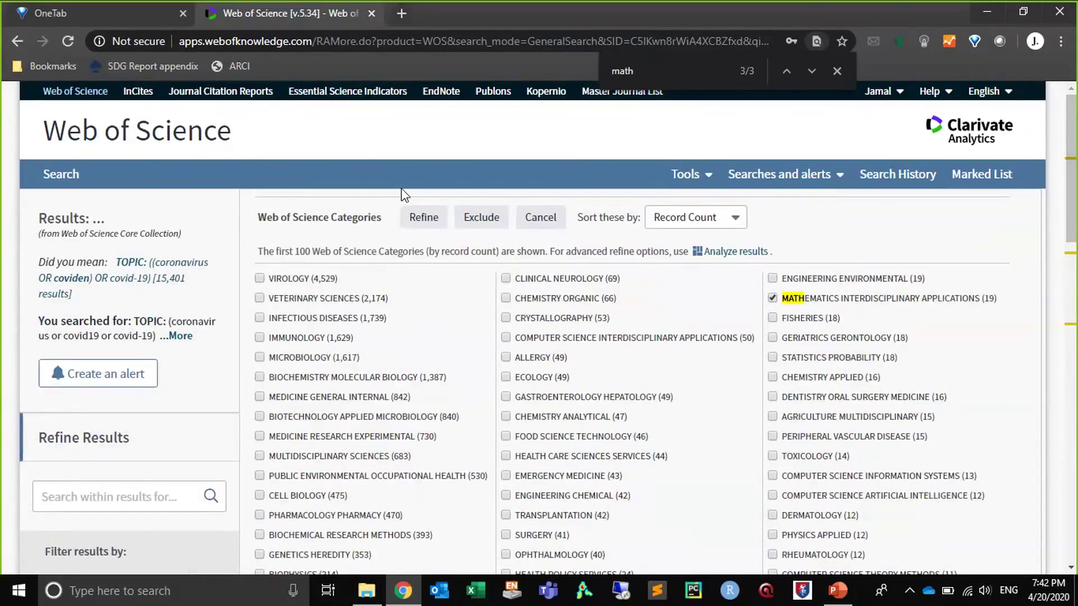
left_click(425, 217)
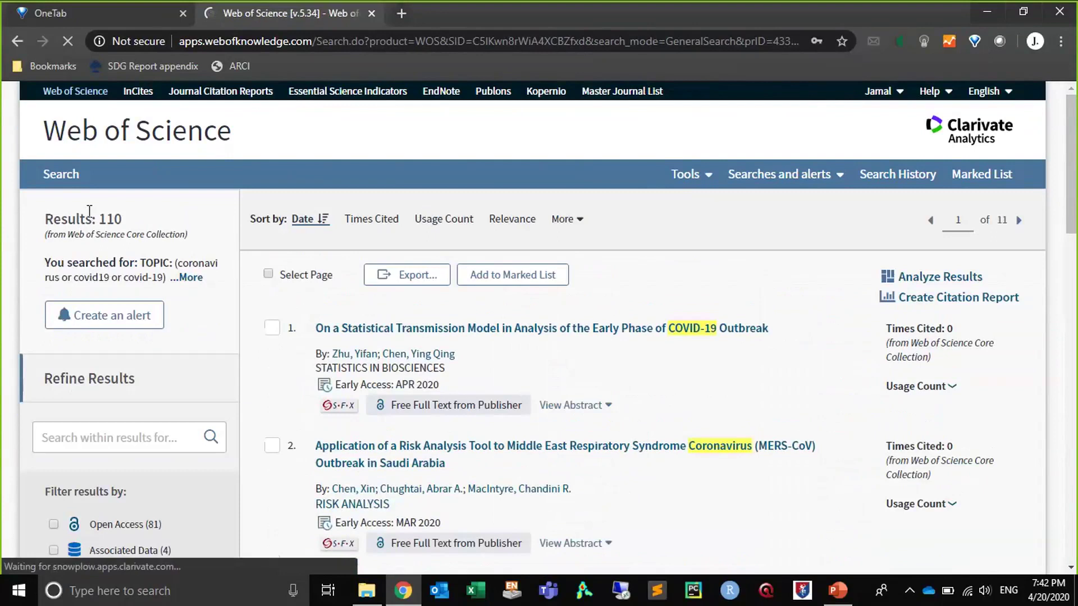
double_click(103, 220)
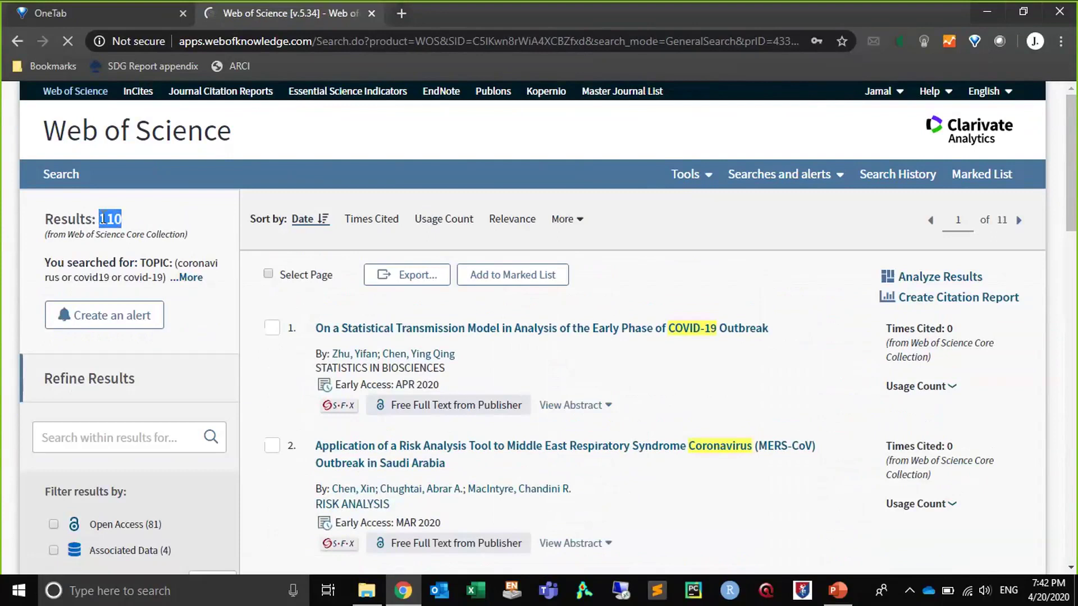
- Open the search history and select set #4, the search refined by mathematics categories, for combining
left_click(884, 173)
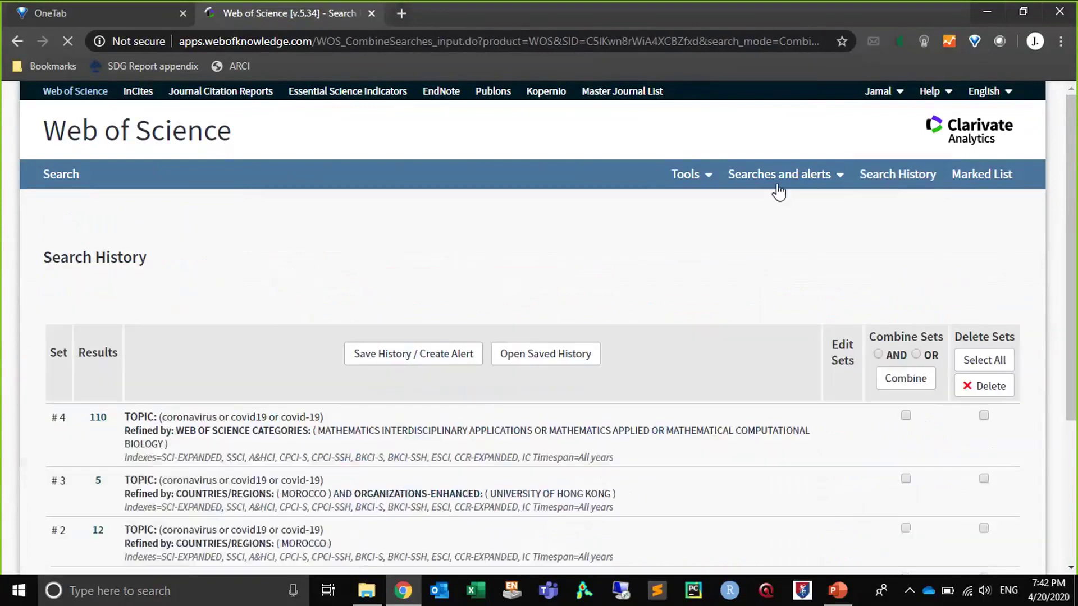
scroll(848, 264, "down", 2)
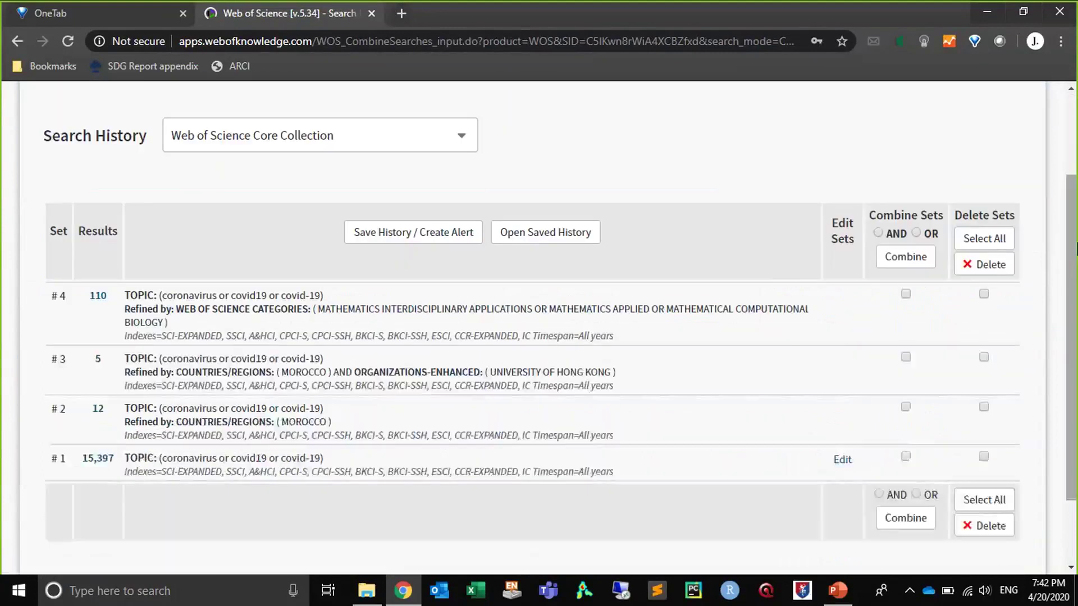
left_click(906, 293)
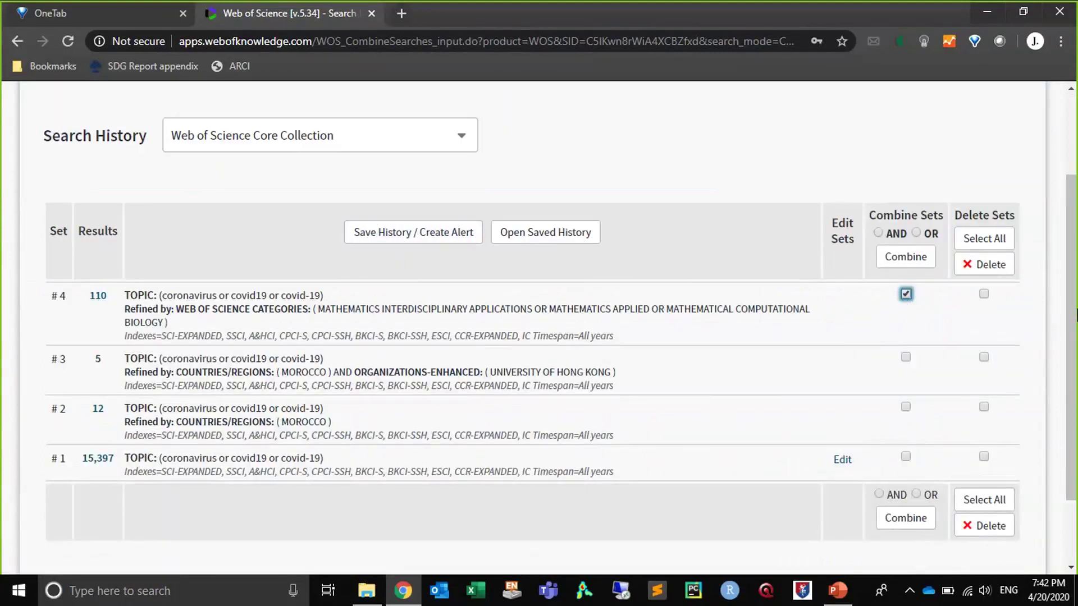
- Reopen the unrefined set #1 results and look through the full list of Web of Science Categories
left_click(98, 465)
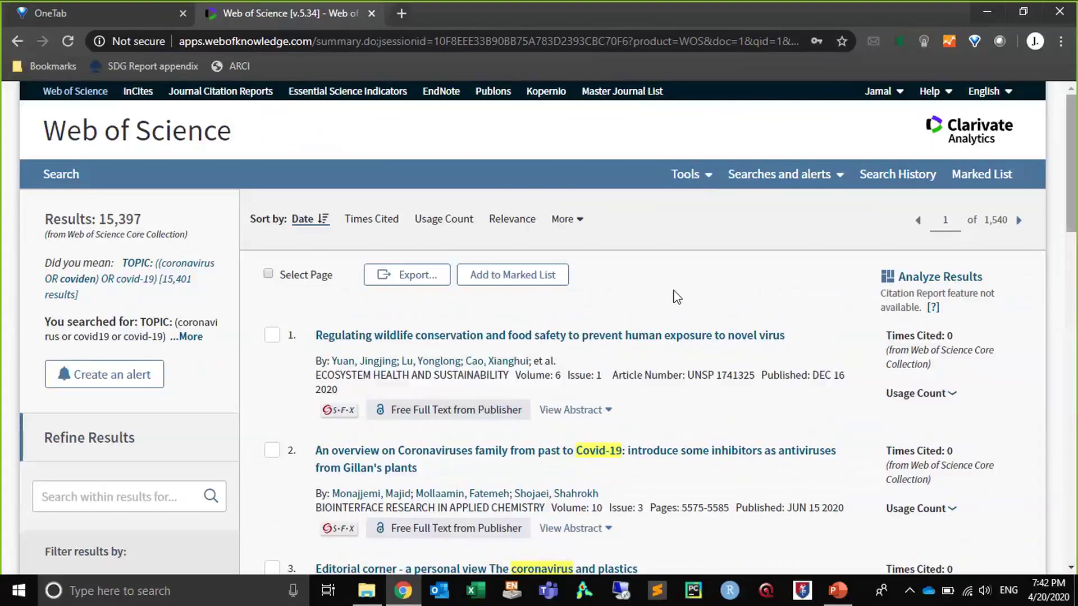
scroll(806, 414, "down", 10)
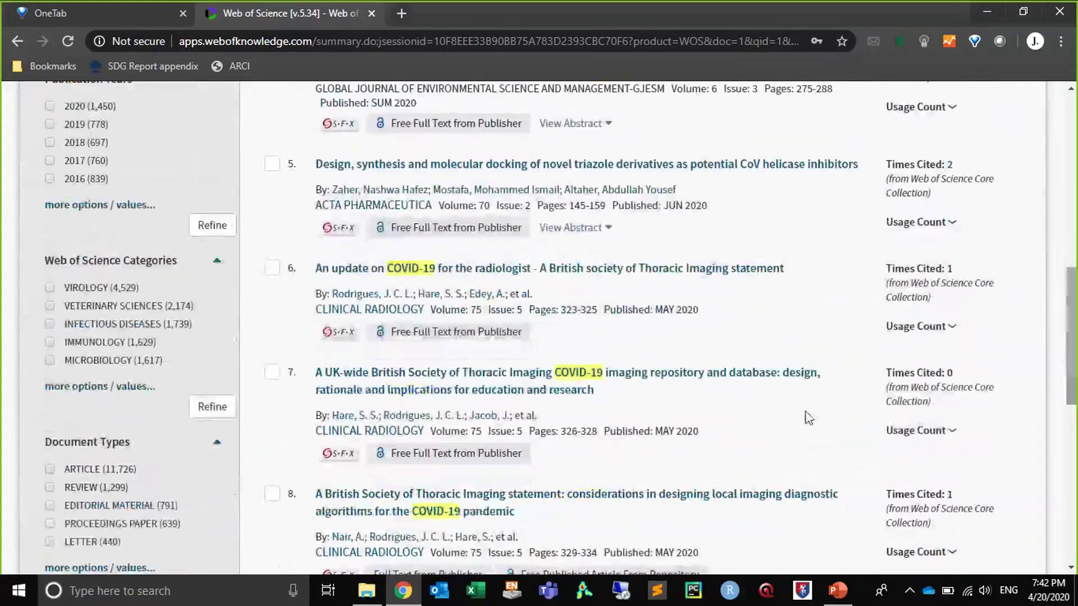
left_click(69, 388)
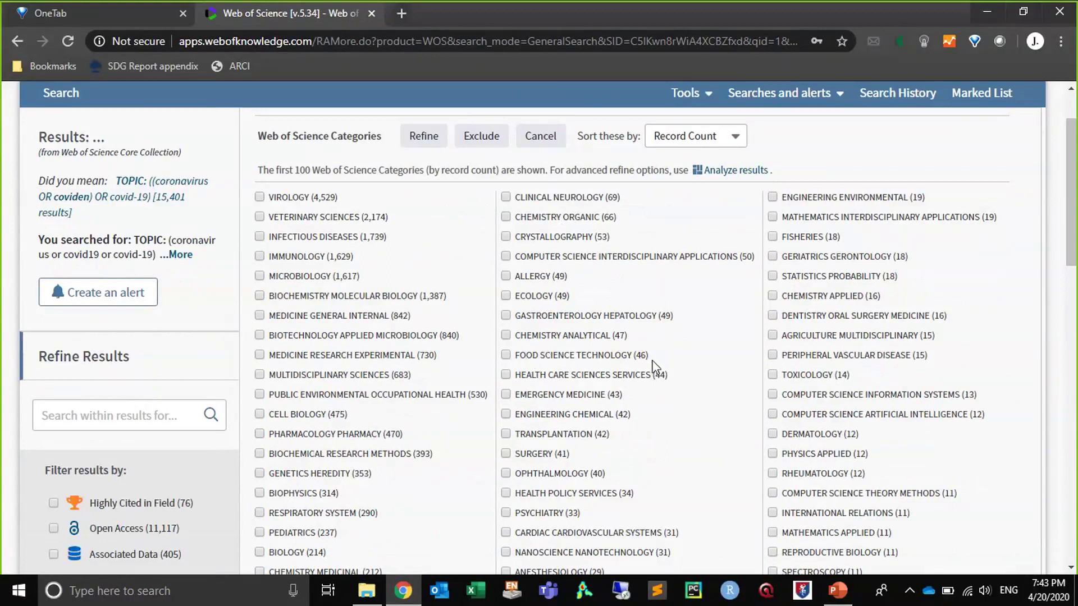
left_click(1073, 141)
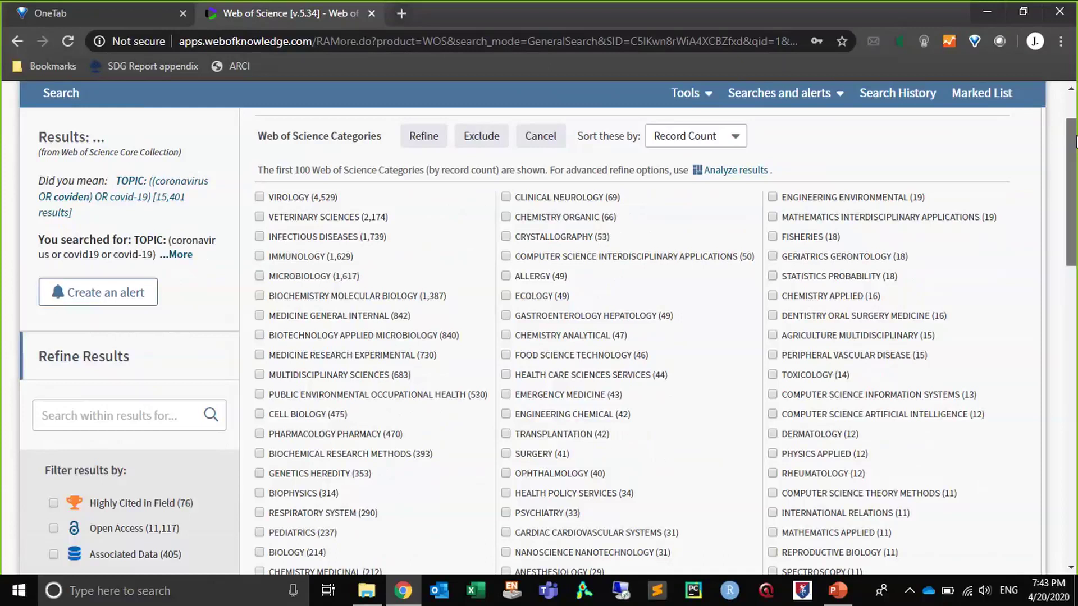
left_click_drag(1075, 141, 1075, 150)
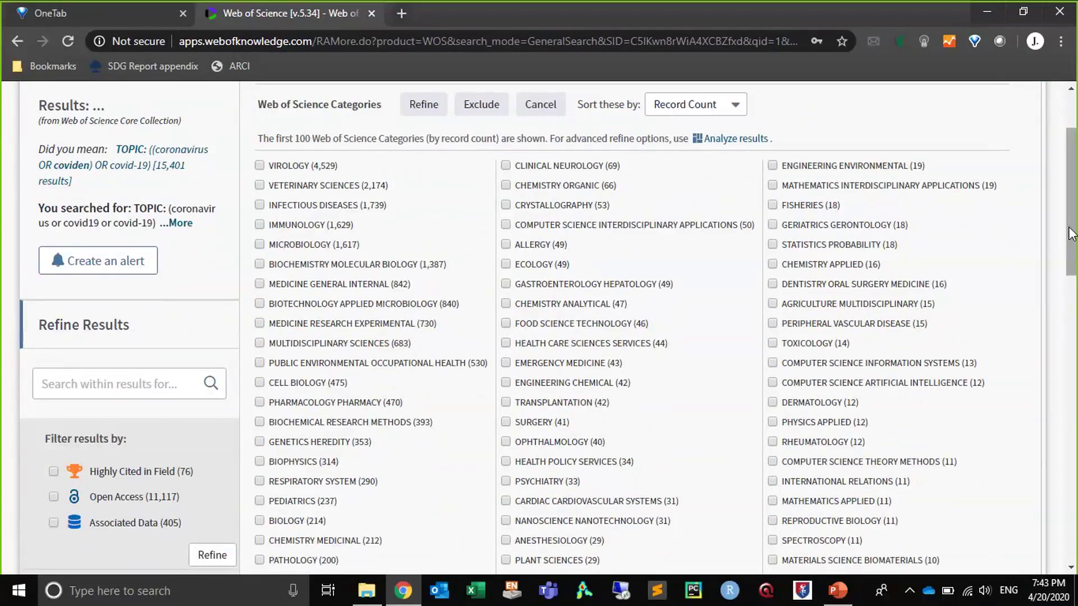
- Try selecting Statistics Probability, Pediatrics, Computer Science Information Systems and Computer Science Artificial Intelligence, and clear all these categories again
left_click(773, 244)
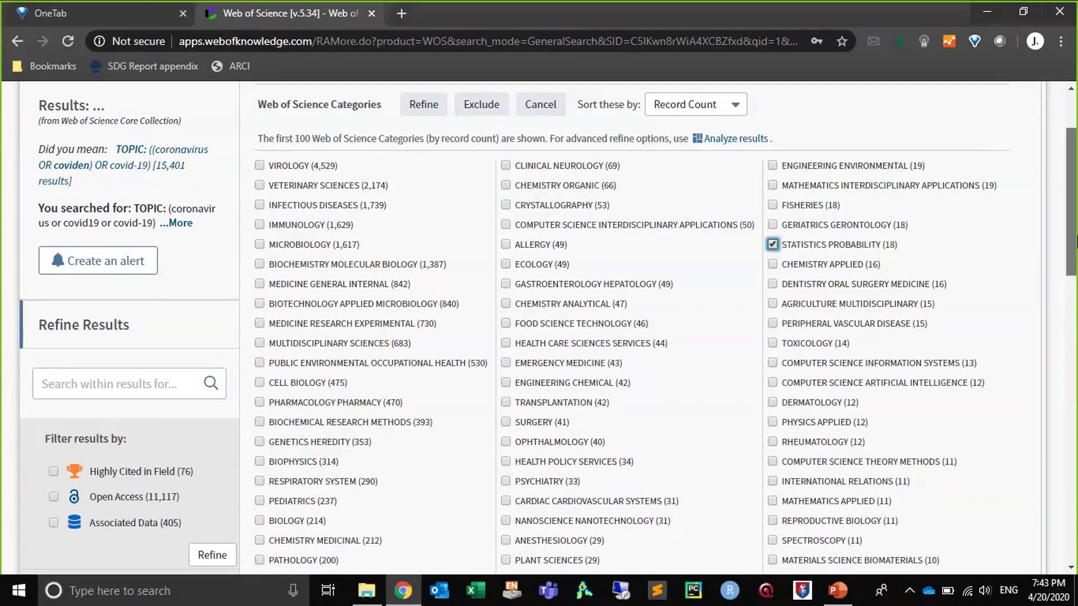
left_click_drag(1076, 245, 1076, 266)
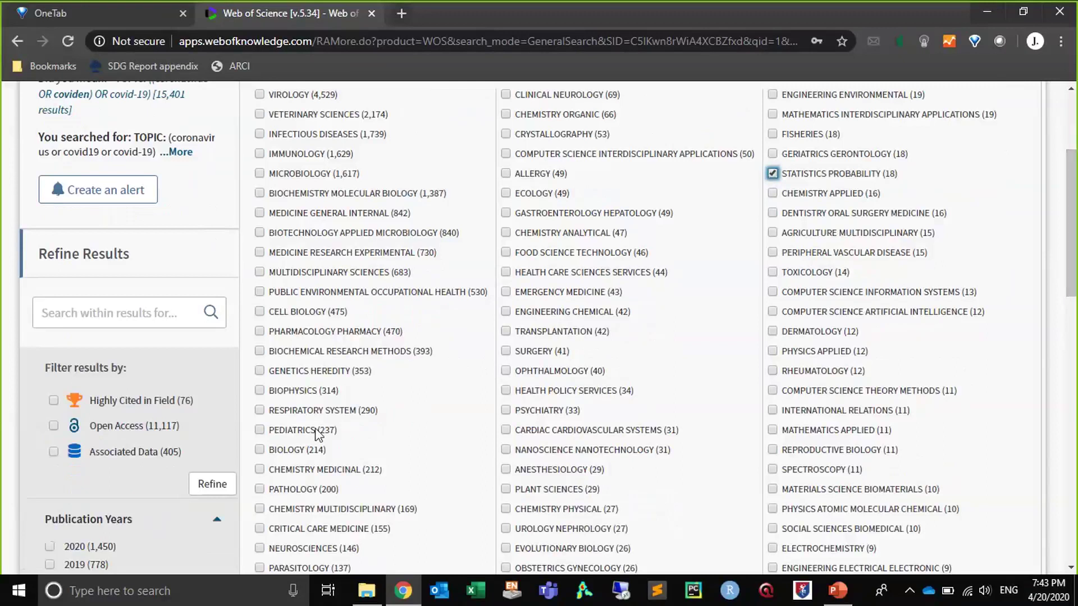
left_click(293, 432)
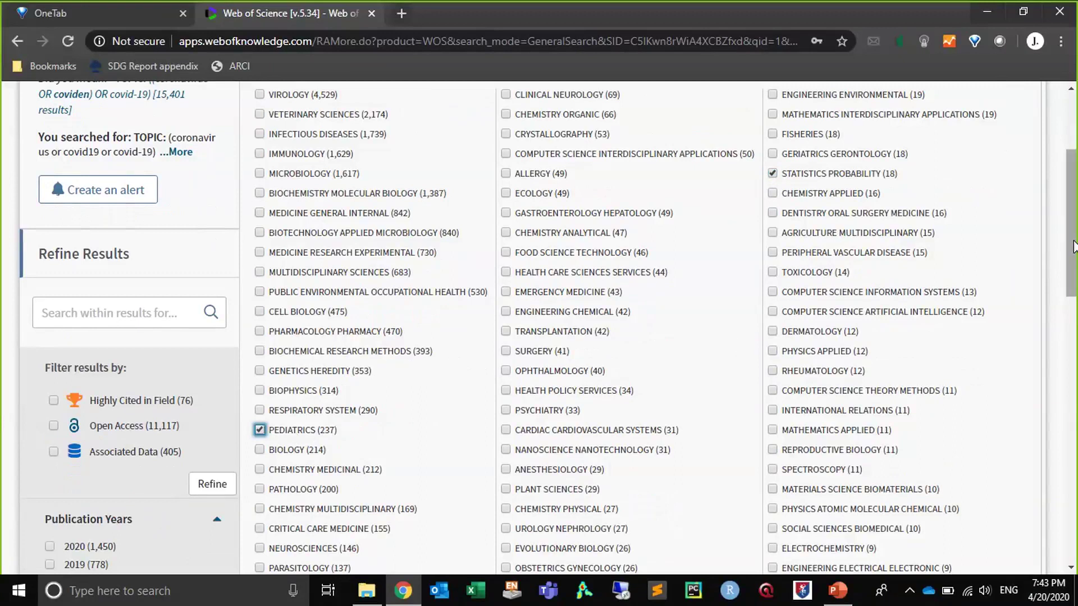
left_click(932, 291)
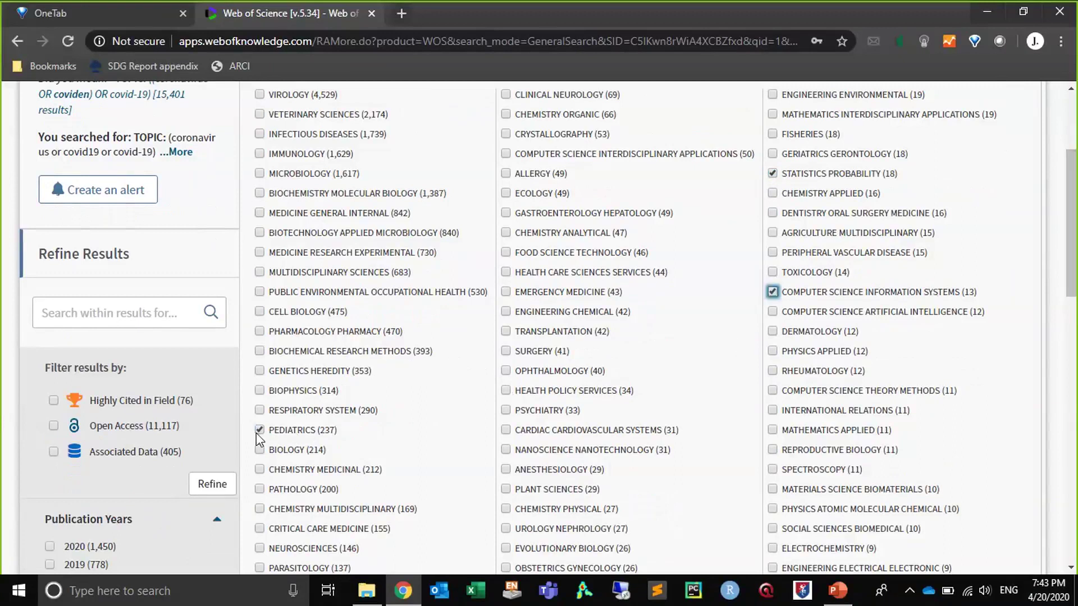
left_click(773, 173)
left_click(773, 311)
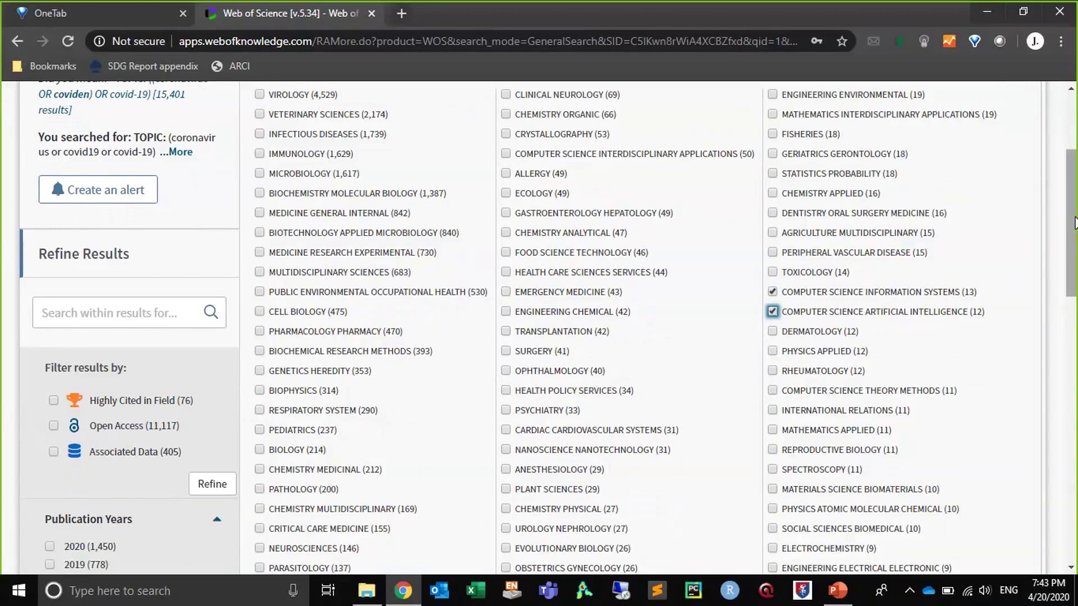
left_click_drag(1074, 222, 1049, 145)
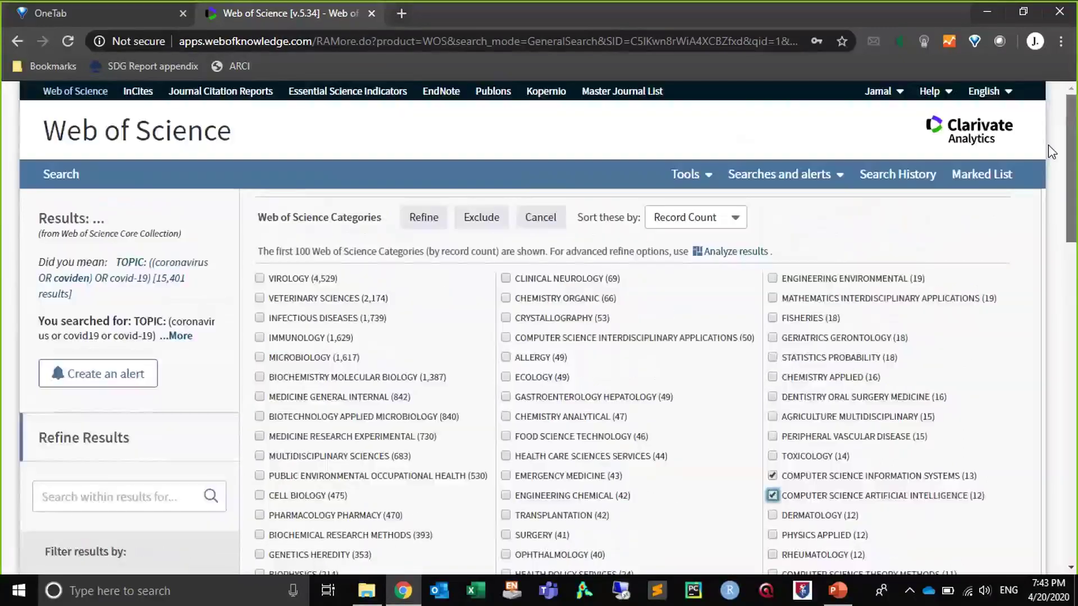
left_click(772, 476)
left_click(773, 495)
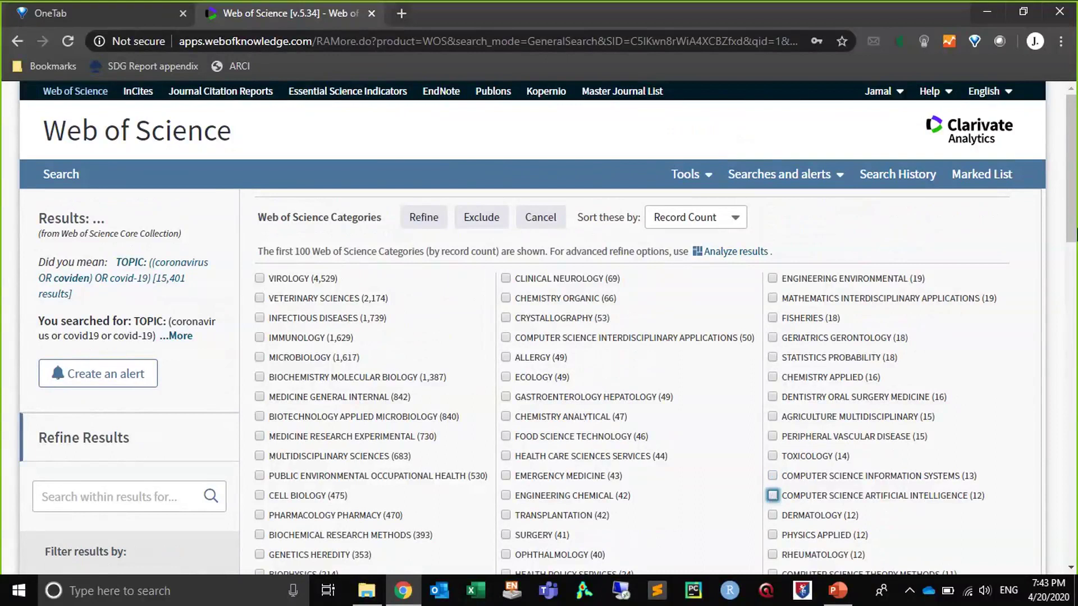
- Expand the Funding Agencies, Authors and Source Titles filters and examine the entries each one offers
left_click_drag(1073, 236, 1059, 500)
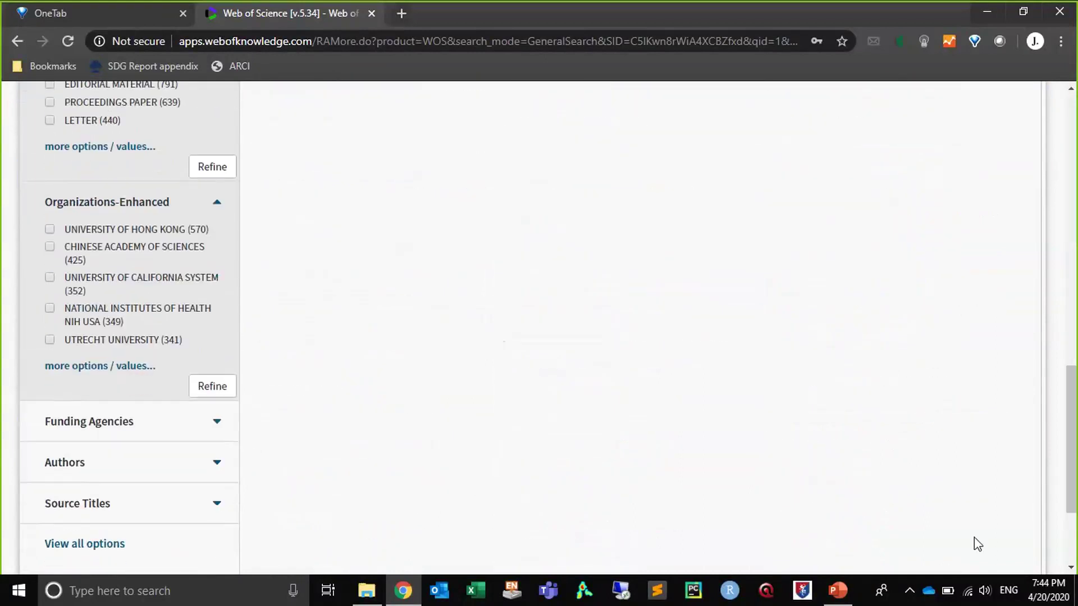
left_click(146, 424)
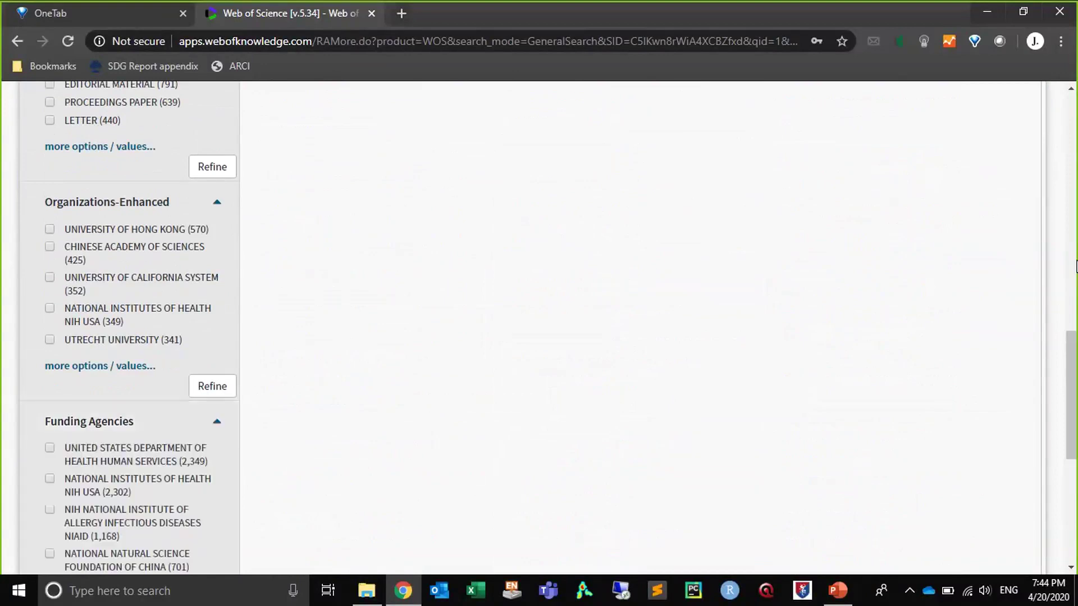
left_click_drag(1074, 352, 1074, 414)
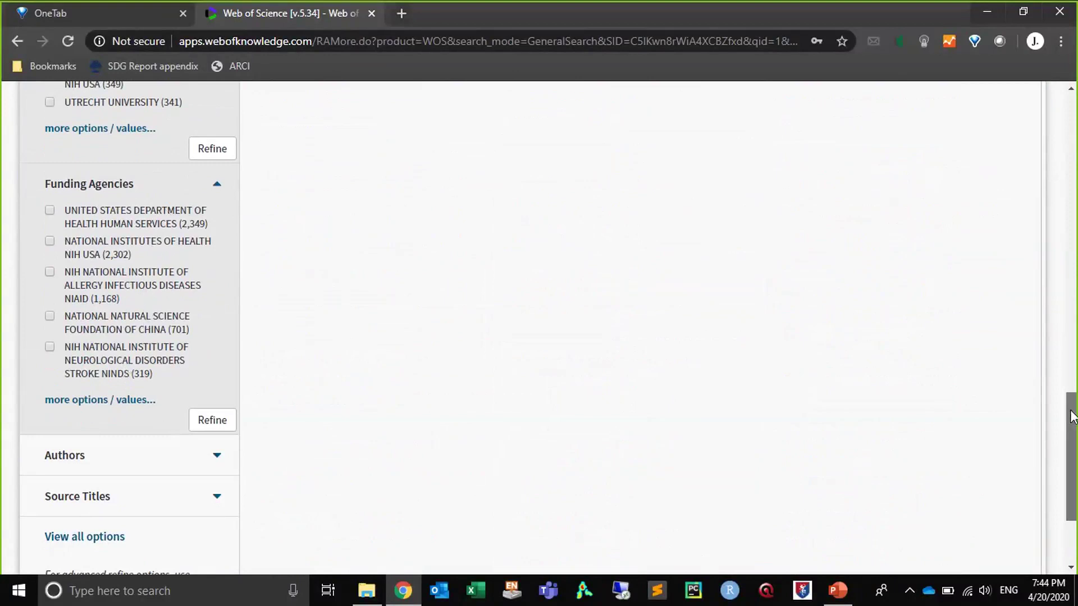
scroll(1075, 431, "down", 1)
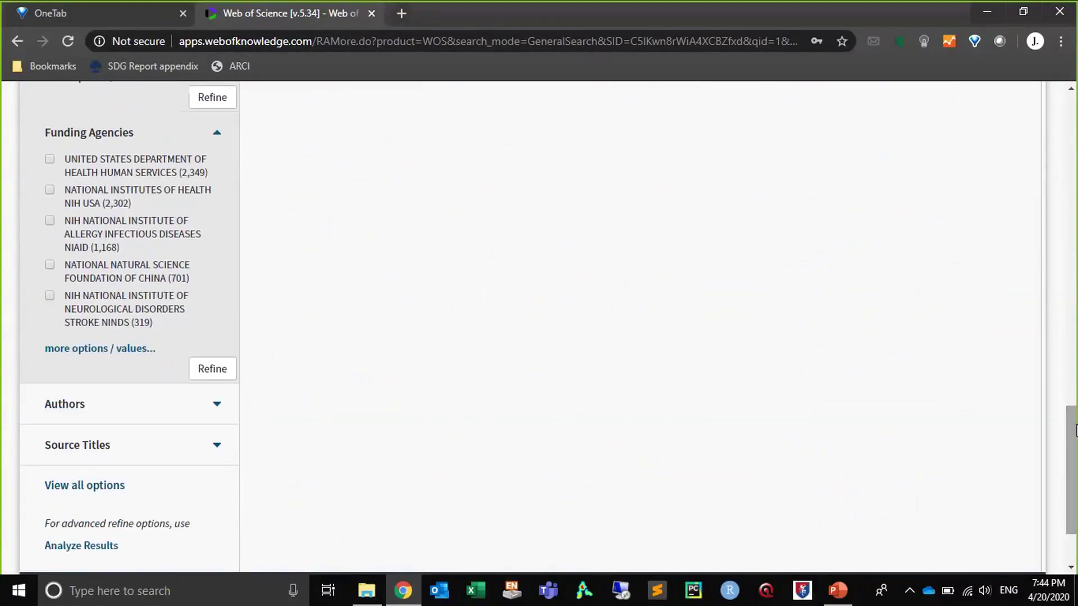
left_click(128, 413)
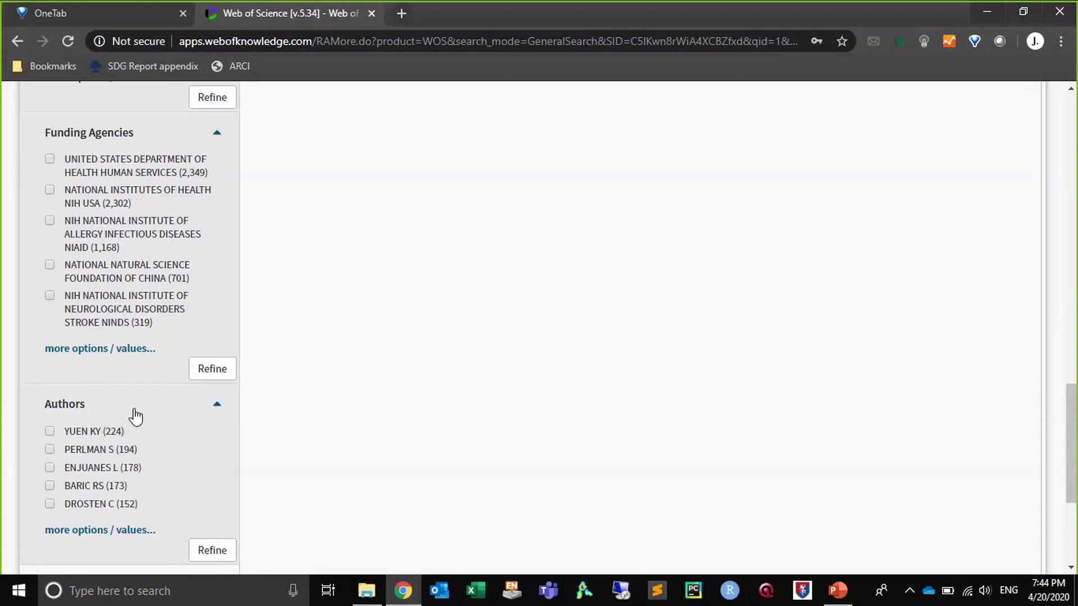
scroll(971, 415, "down", 5)
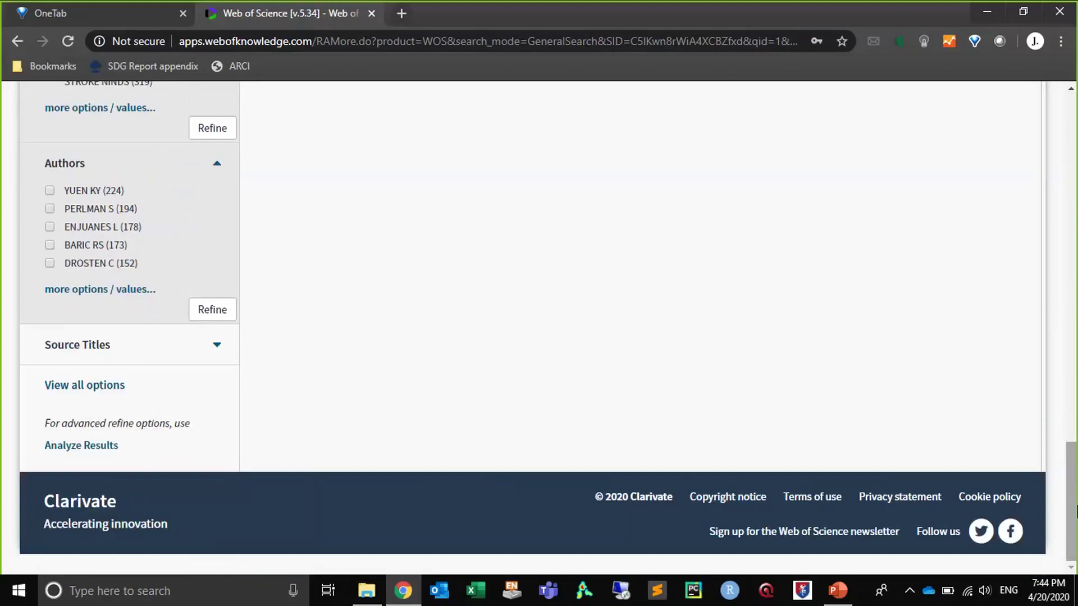
left_click(101, 347)
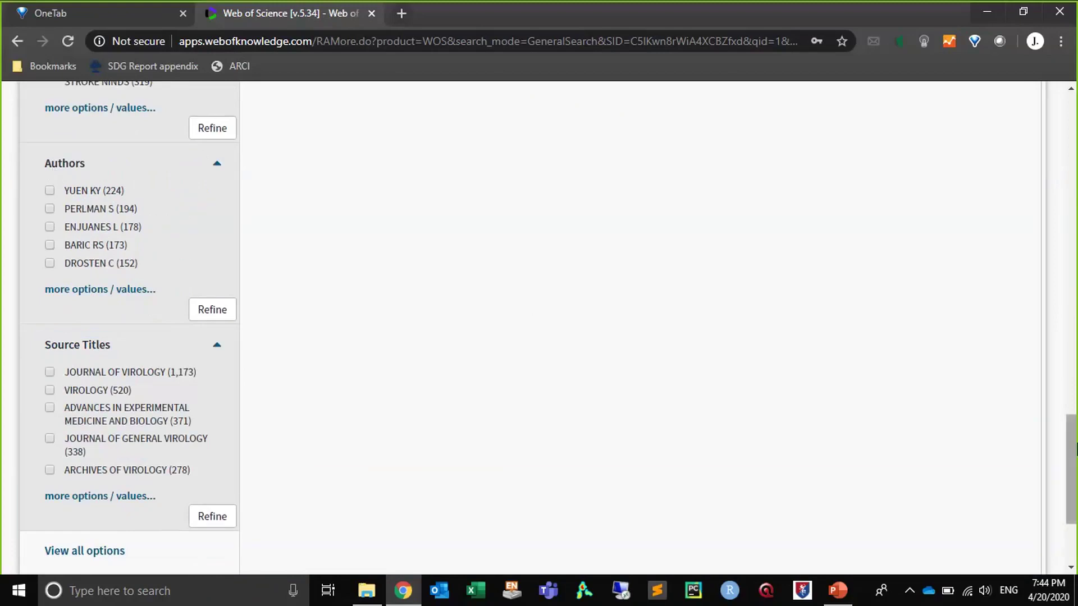
left_click_drag(1074, 456, 1074, 528)
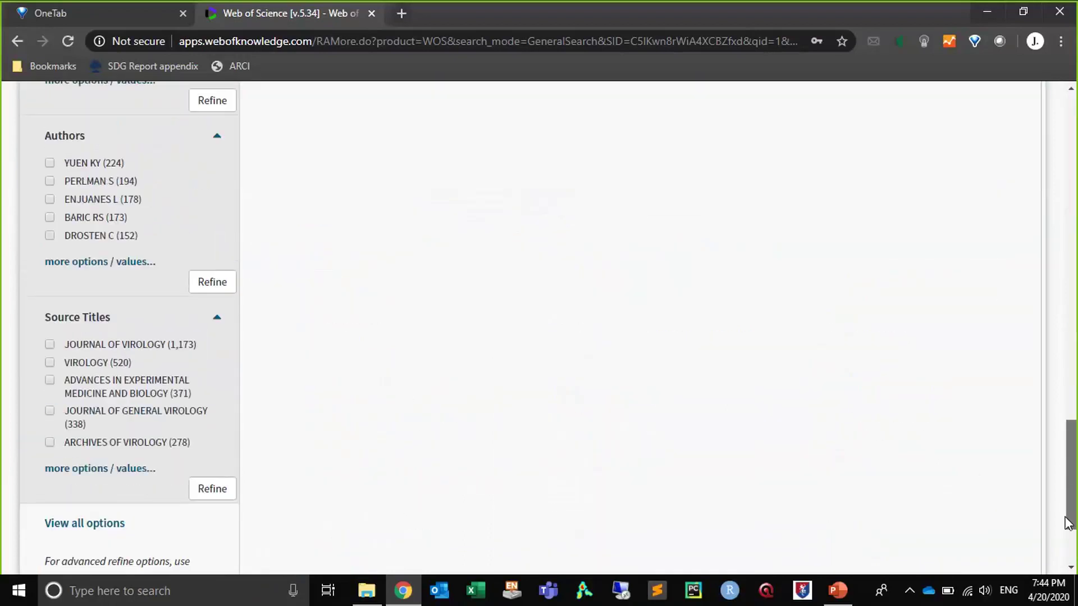
- Show the full list of Source Titles and look through the journals publishing on coronavirus
left_click(86, 469)
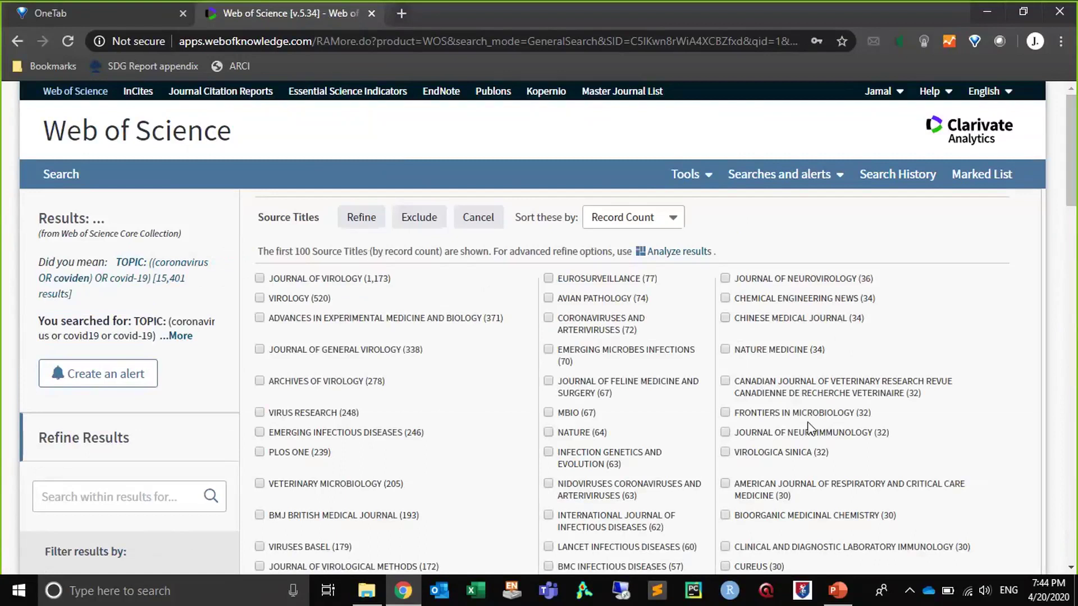
scroll(1068, 158, "down", 2)
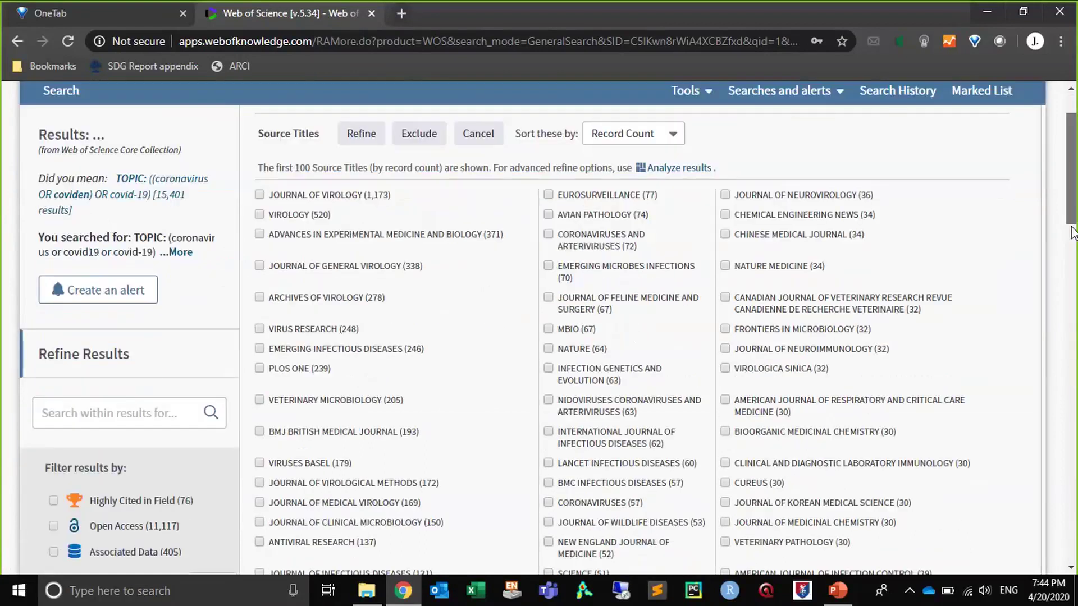
scroll(1072, 232, "down", 4)
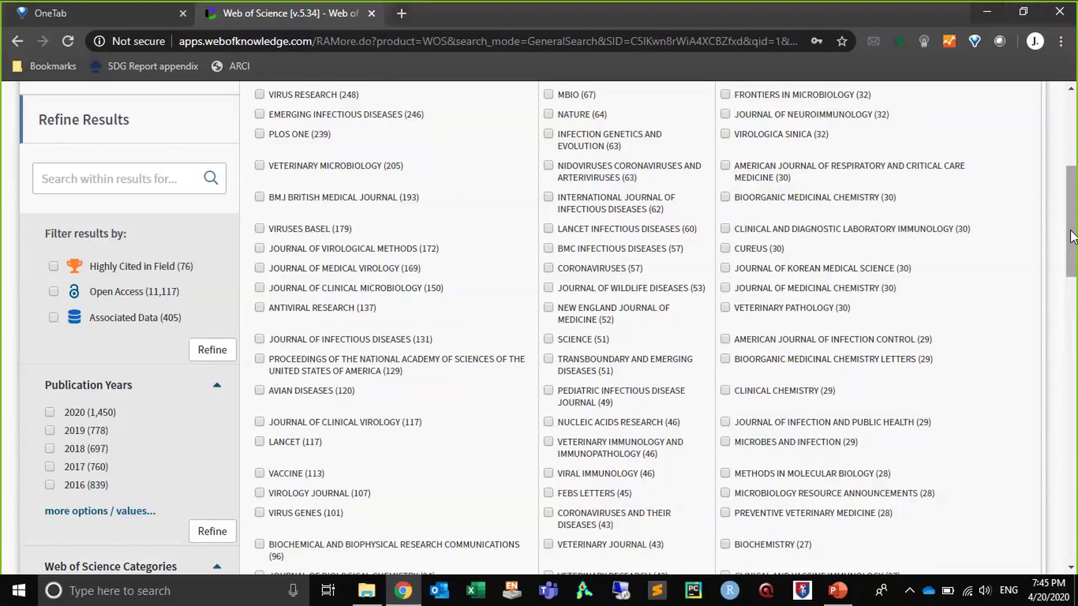
- Refine the coronavirus results to the Immunology Web of Science category and check the number of results
scroll(1072, 239, "down", 8)
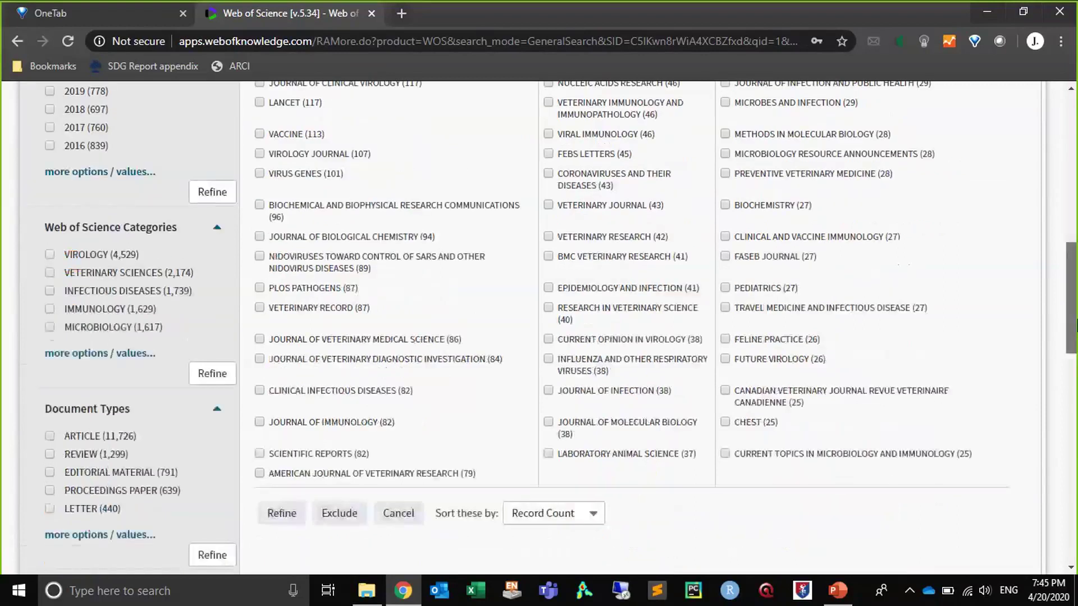
left_click(76, 257)
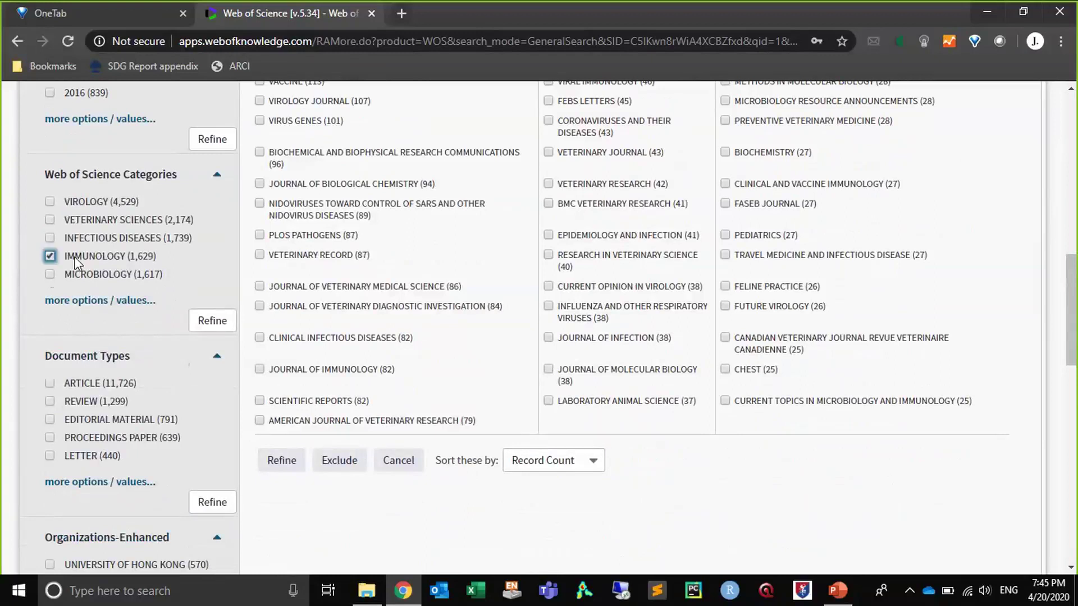
left_click(216, 324)
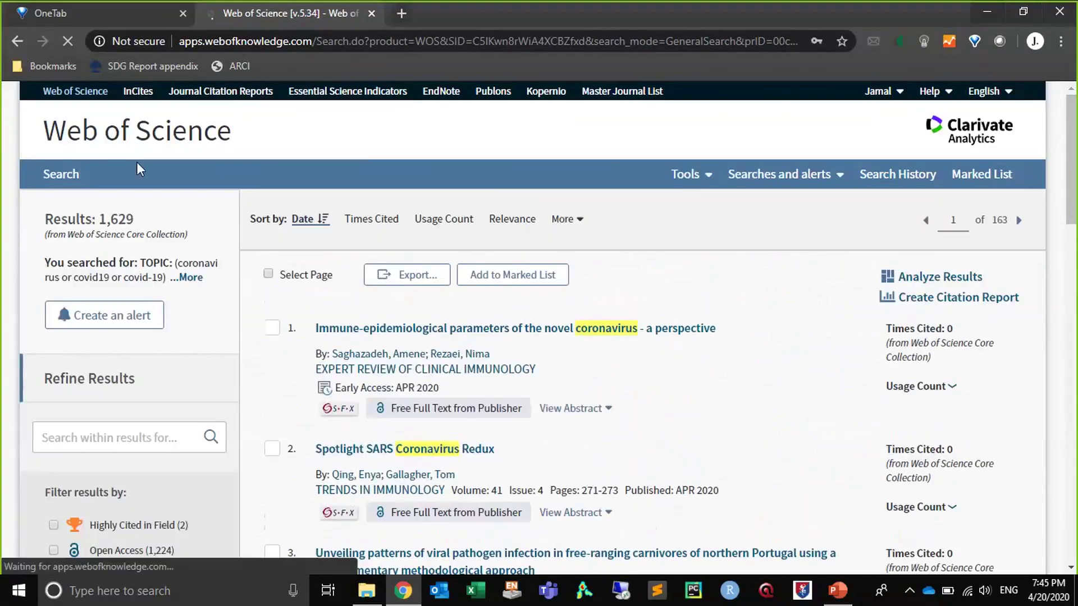
left_click_drag(91, 219, 143, 227)
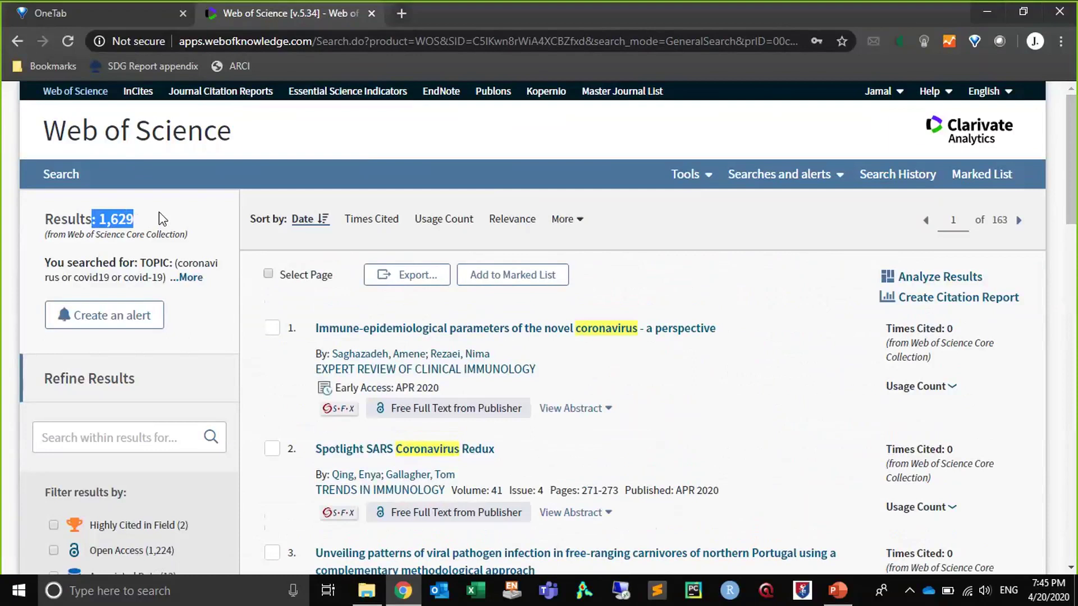
left_click(162, 219)
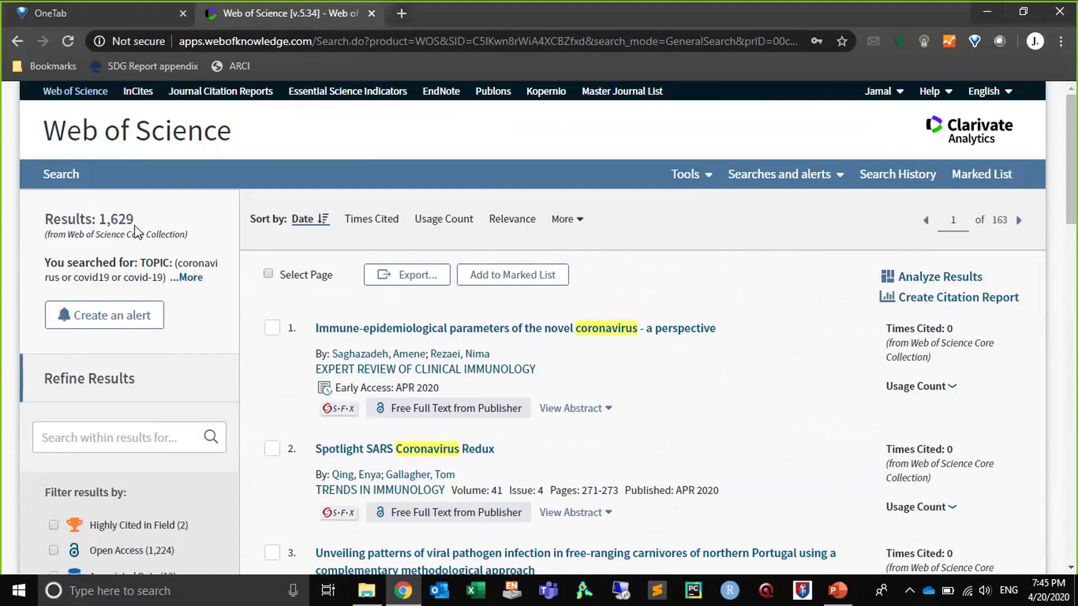
- Glance at the Source Titles filter and refine the Immunology results to the Article document type
left_click_drag(1072, 172, 1076, 365)
scroll(1019, 457, "down", 5)
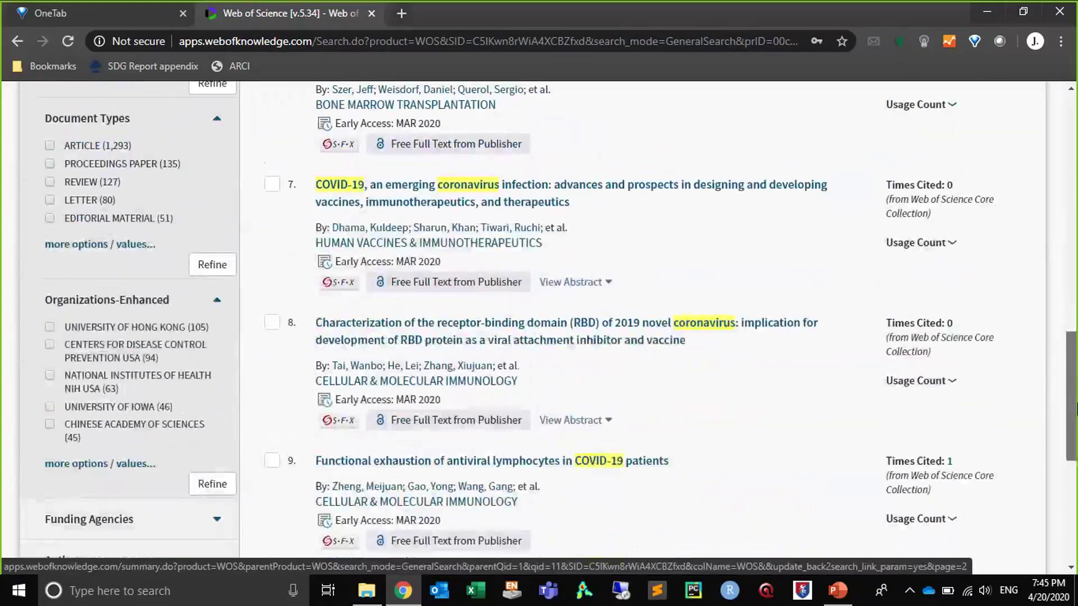
left_click(73, 473)
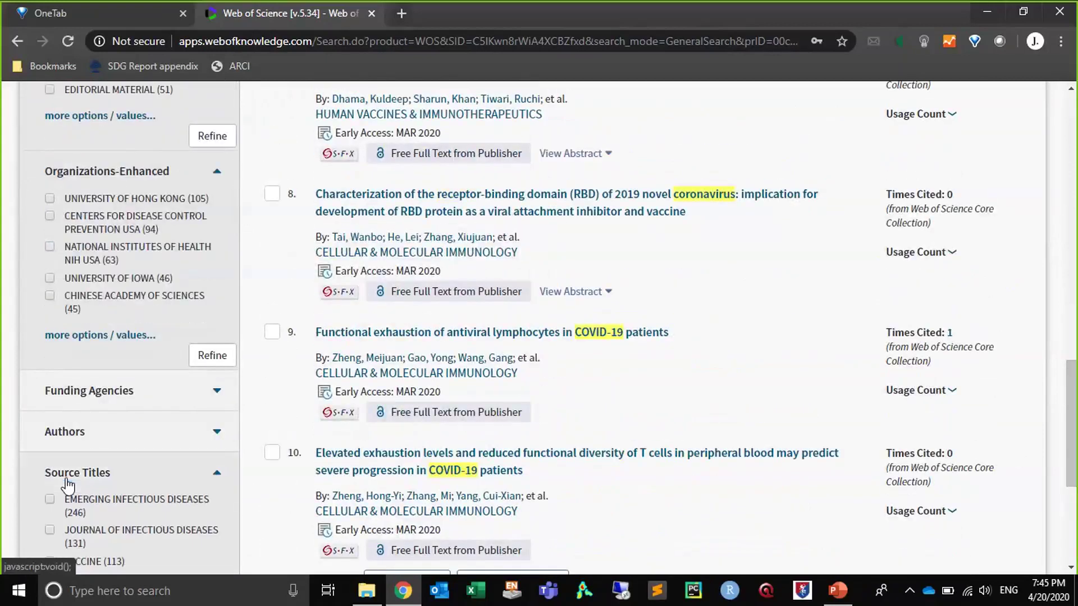
scroll(235, 397, "up", 8)
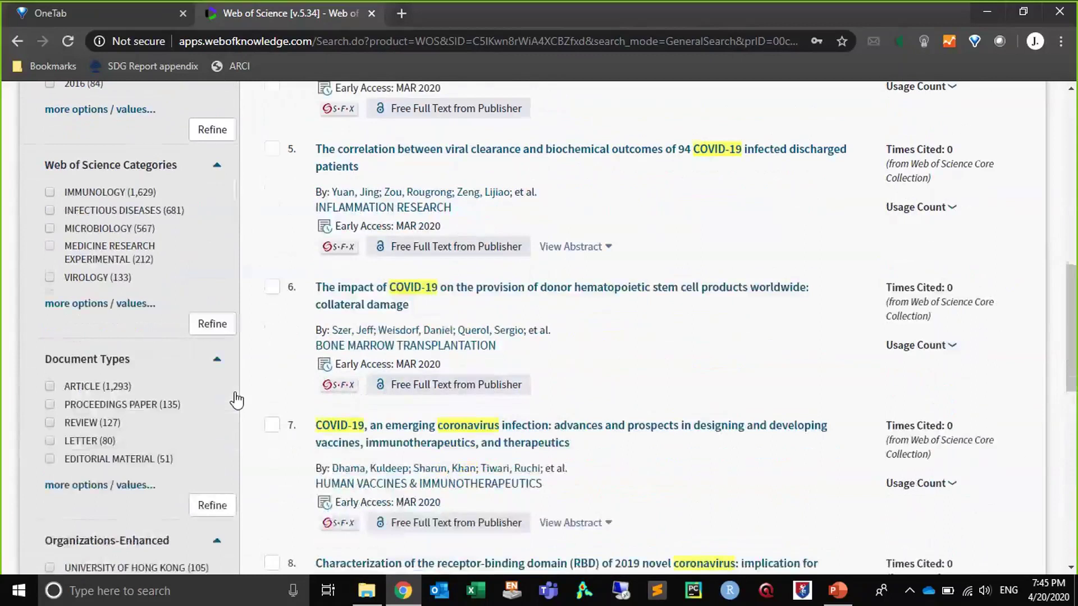
left_click(73, 448)
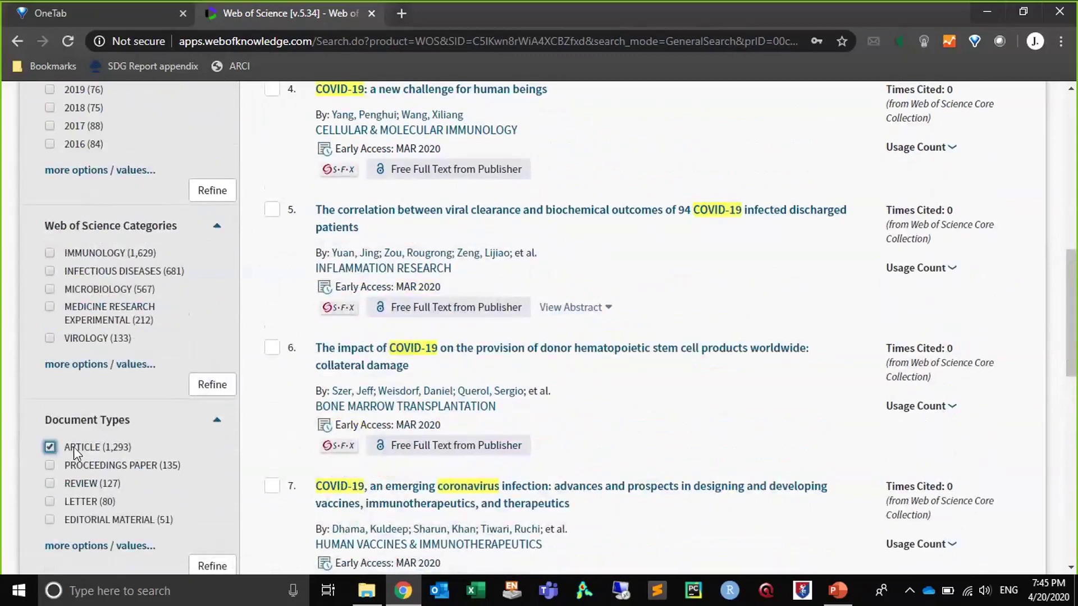
left_click(205, 565)
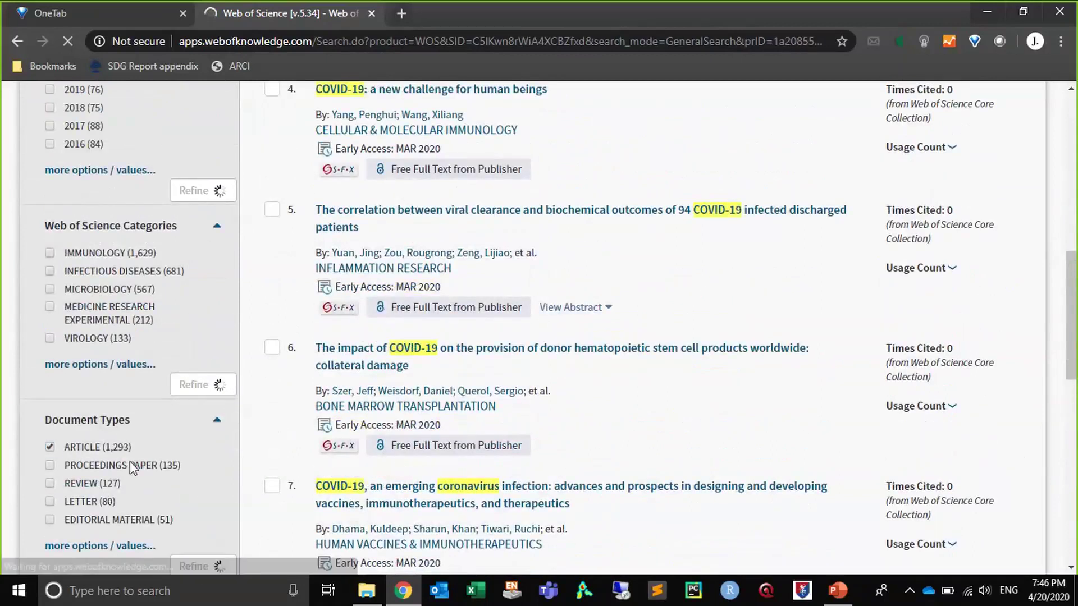
- Expand the Source Titles filter for the refined articles and show its full list of journals
left_click_drag(1073, 170, 1075, 436)
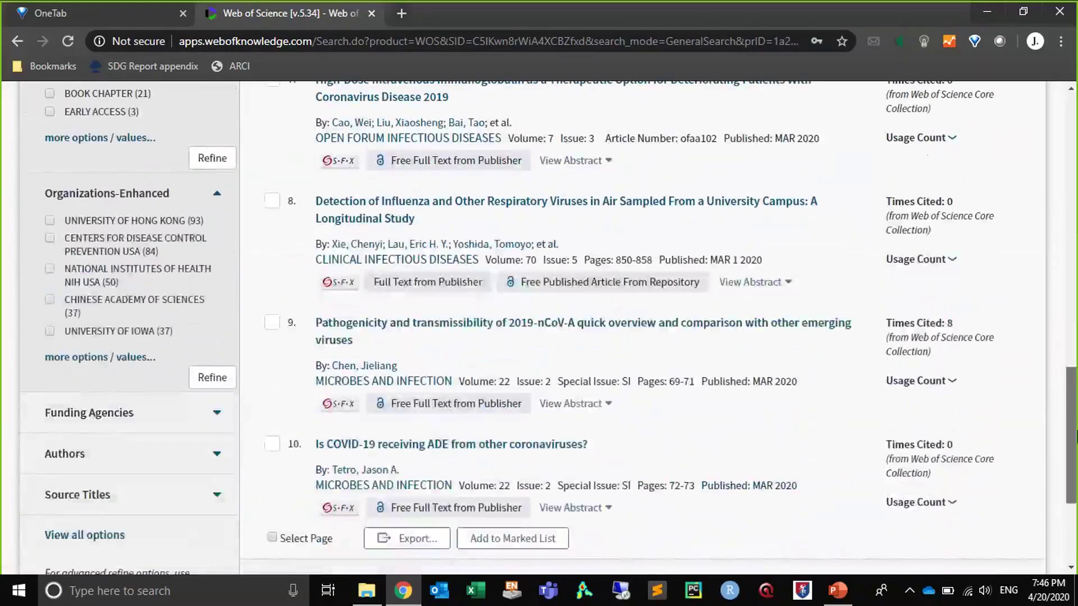
scroll(1075, 435, "down", 2)
left_click(142, 395)
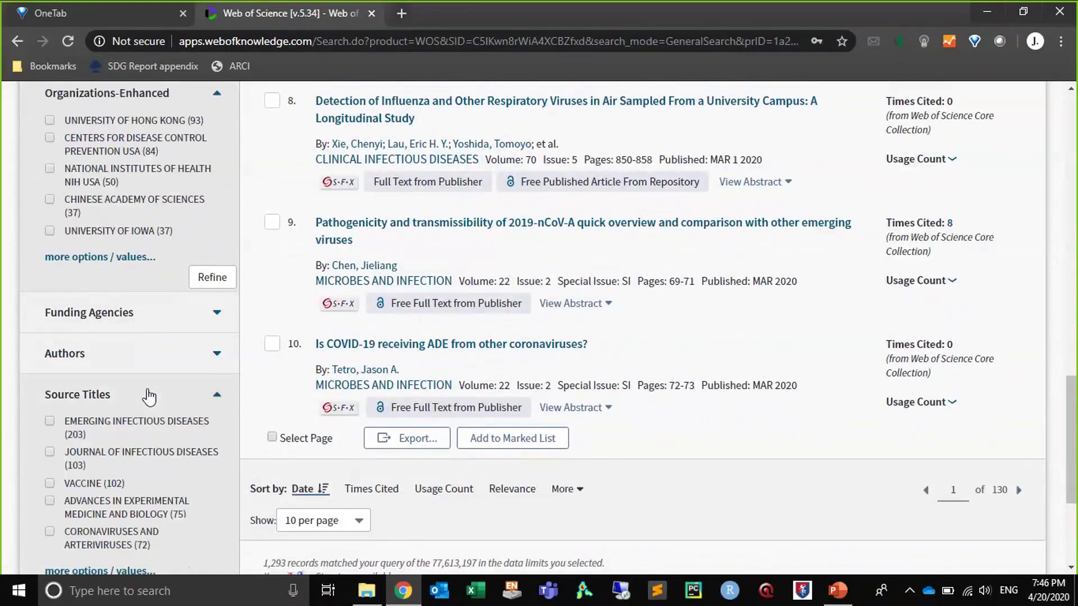
left_click_drag(1075, 402, 1076, 452)
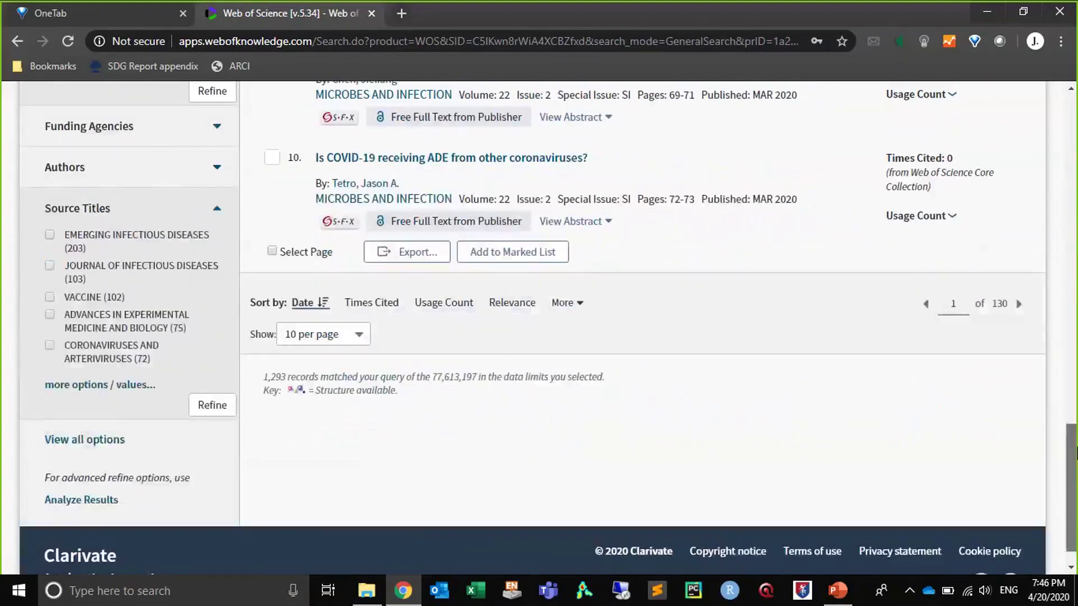
left_click(219, 409)
left_click(678, 123)
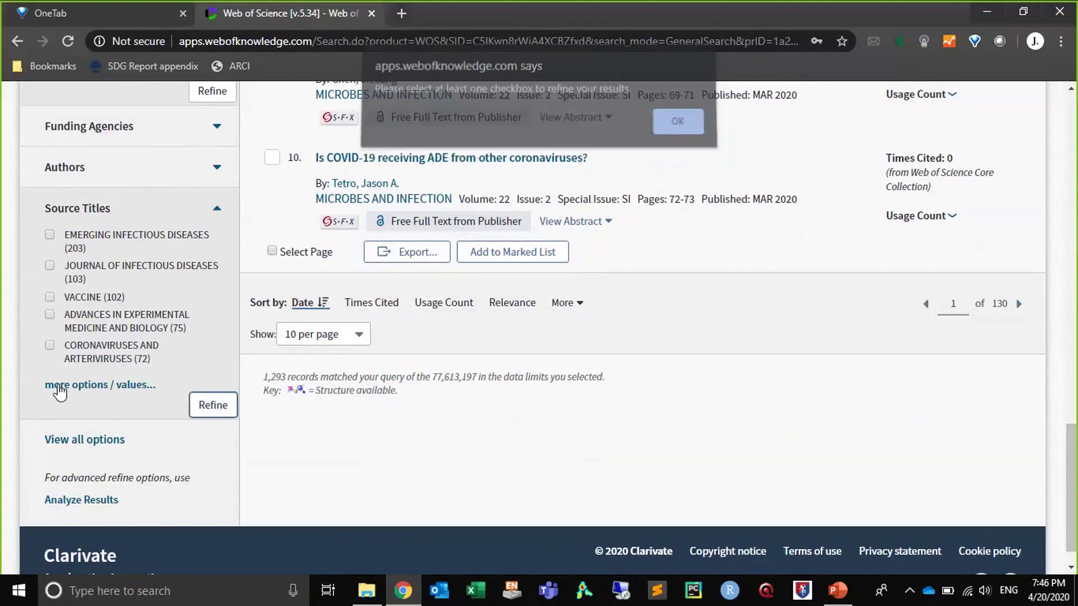
left_click(59, 387)
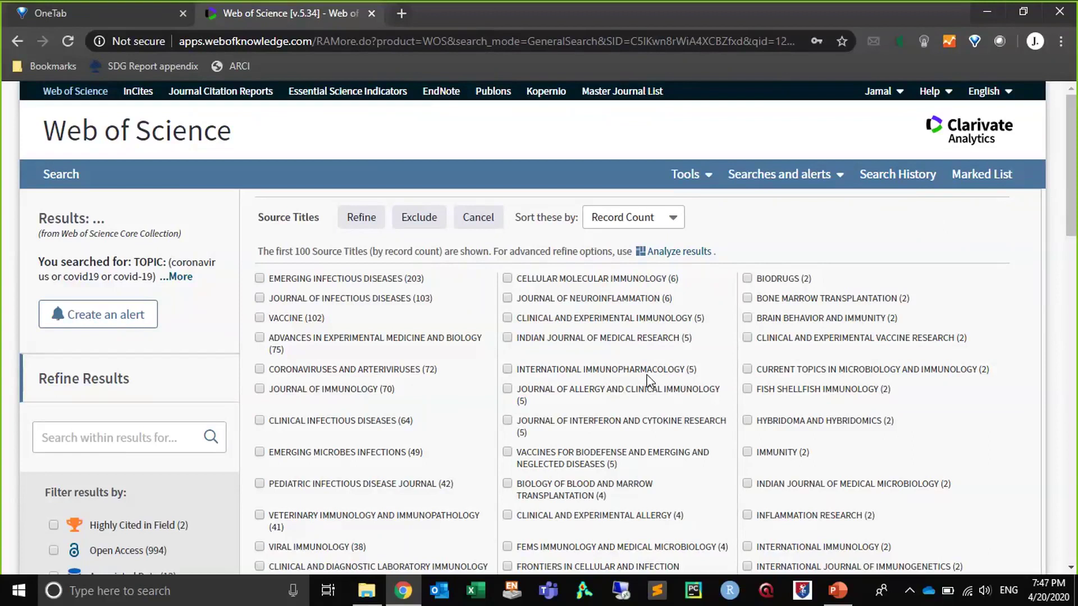
- Show all available refinement filters and expand Languages to examine the languages of the articles
scroll(650, 382, "down", 20)
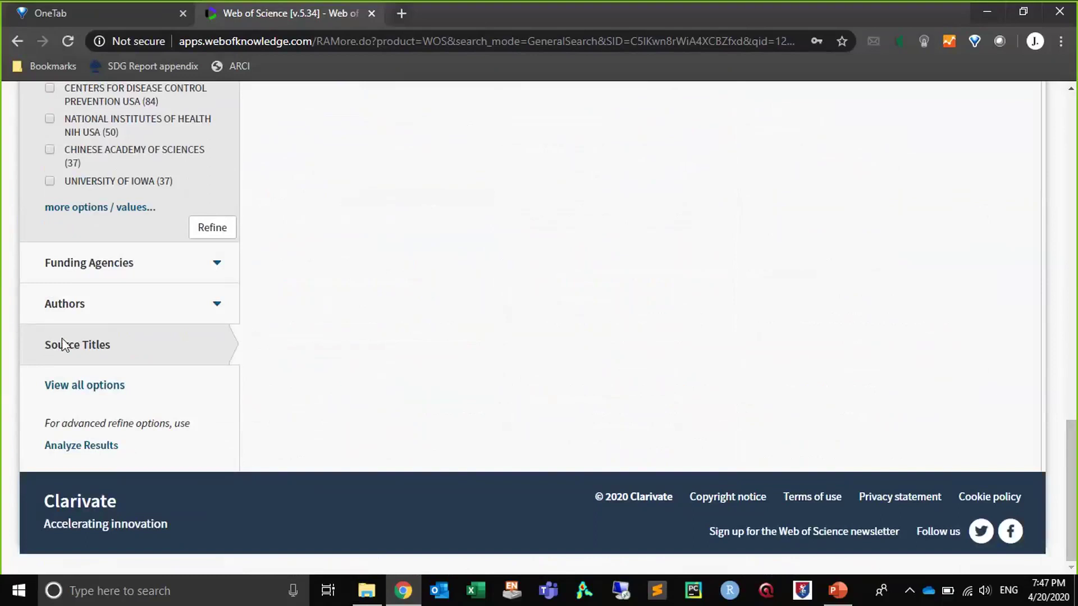
left_click(69, 386)
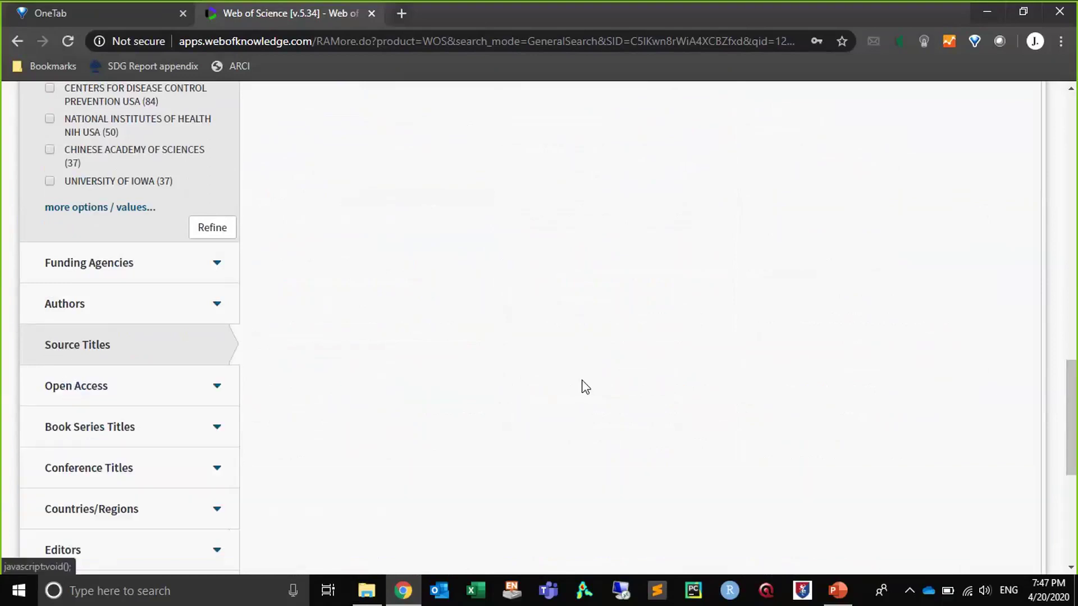
left_click_drag(1066, 386, 1075, 440)
scroll(1076, 441, "down", 1)
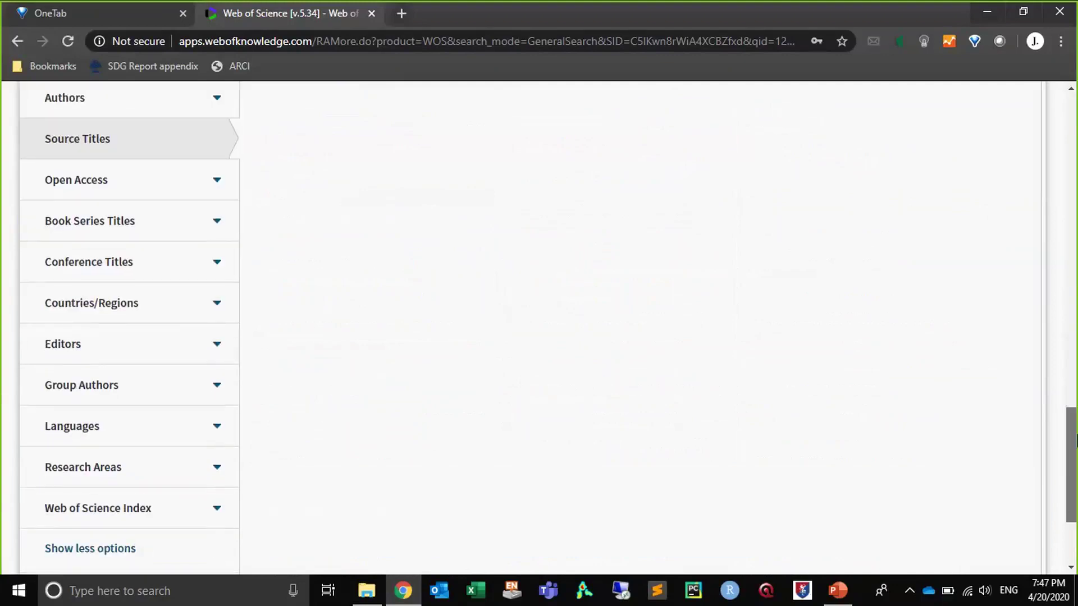
scroll(1076, 441, "down", 1)
left_click(51, 368)
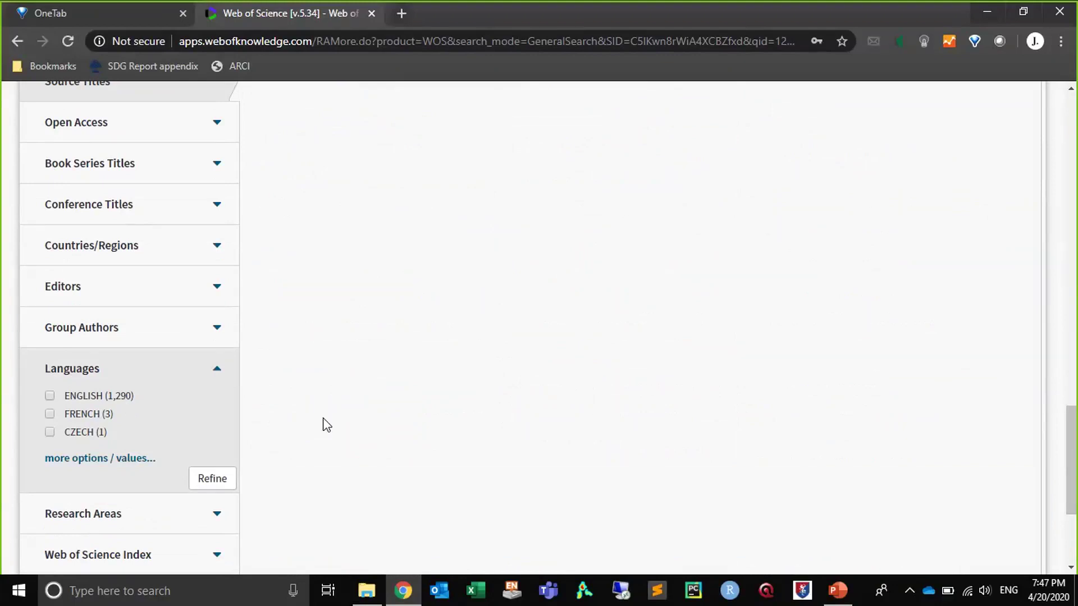
scroll(1076, 573, "down", 1)
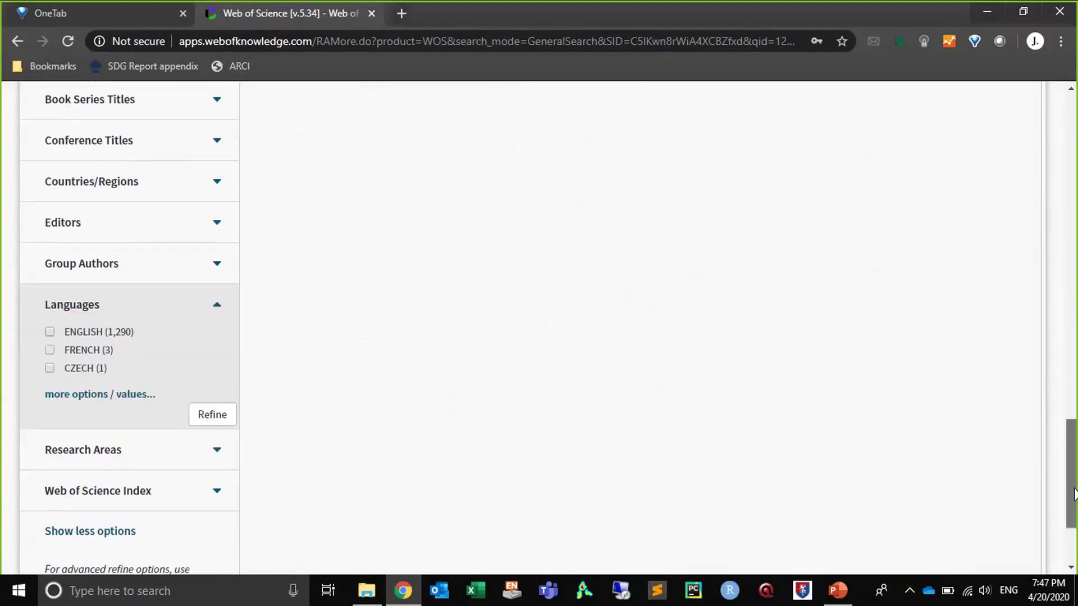
- Expand the search summary and check which category and document type refinements are applied
left_click_drag(1075, 494, 1074, 169)
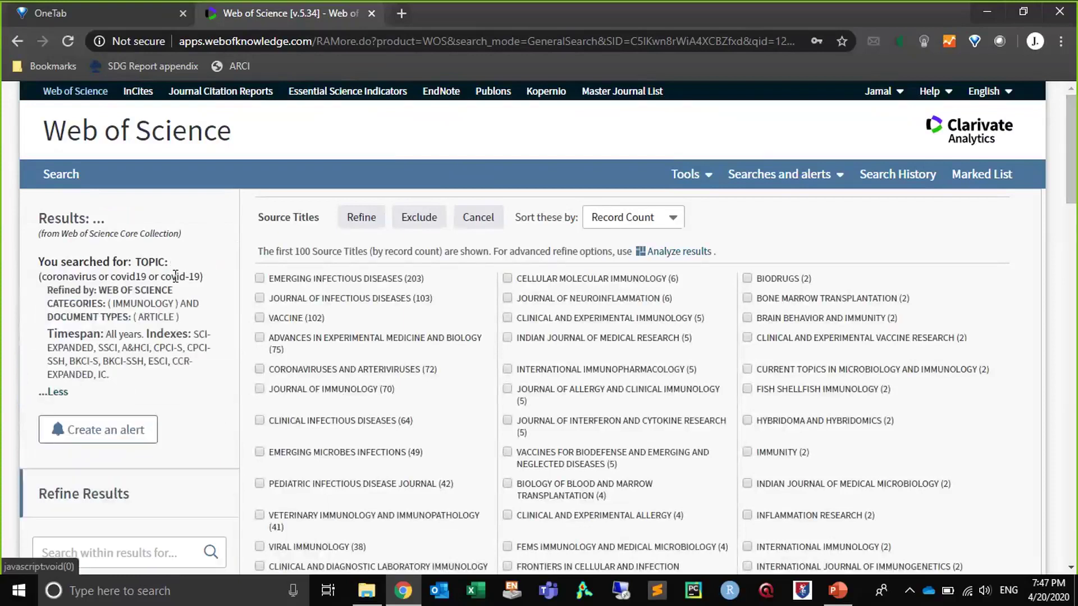
left_click_drag(135, 304, 179, 318)
left_click(158, 317)
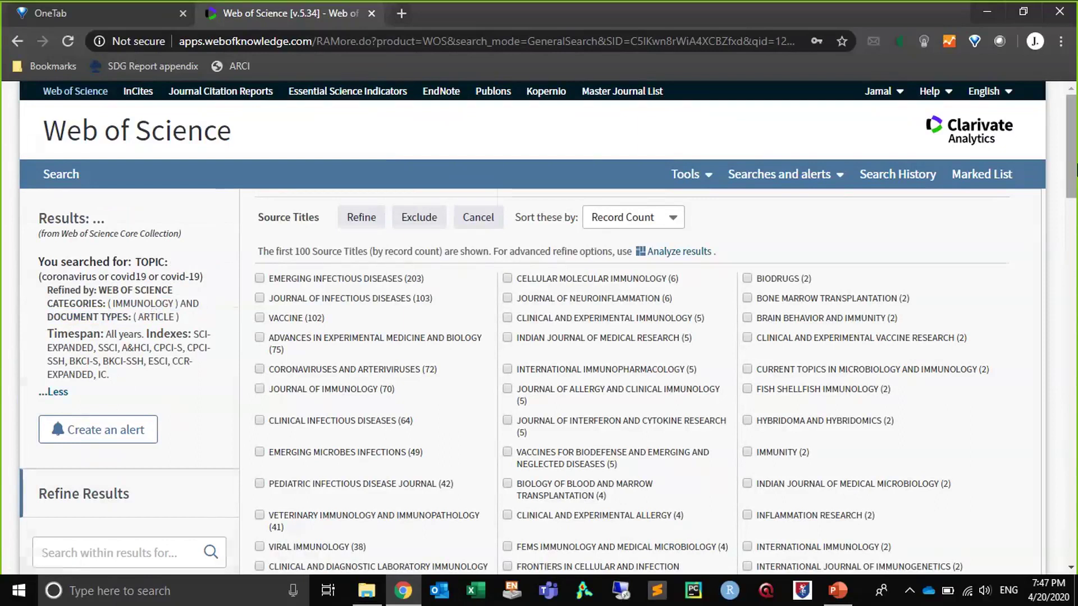
- Expand the Conference Titles filter for the Immunology articles and examine the conferences it offers
left_click_drag(1074, 172, 1074, 215)
scroll(239, 256, "down", 15)
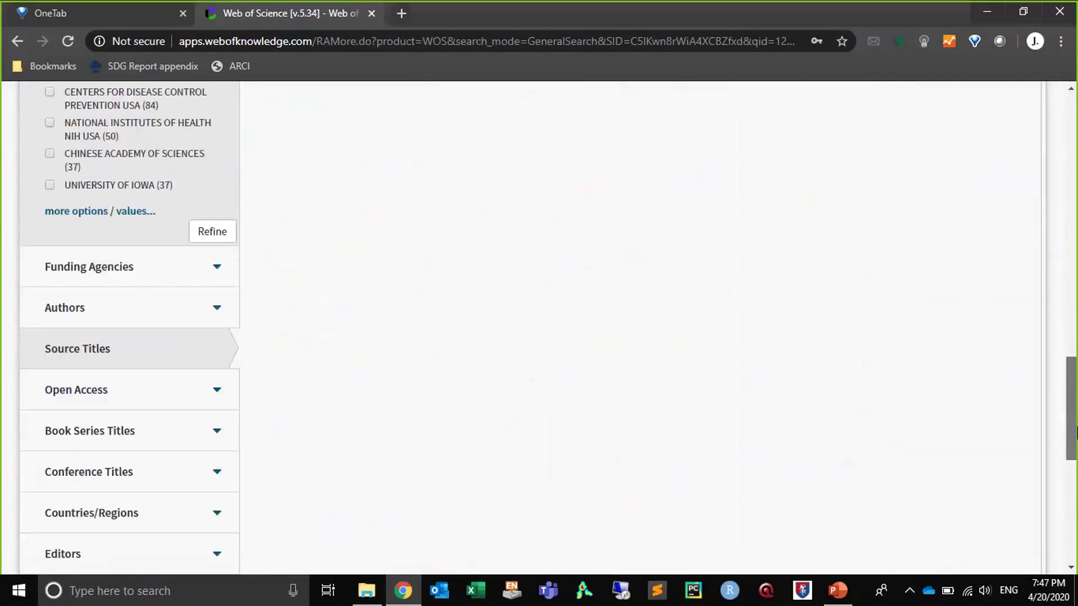
left_click(144, 279)
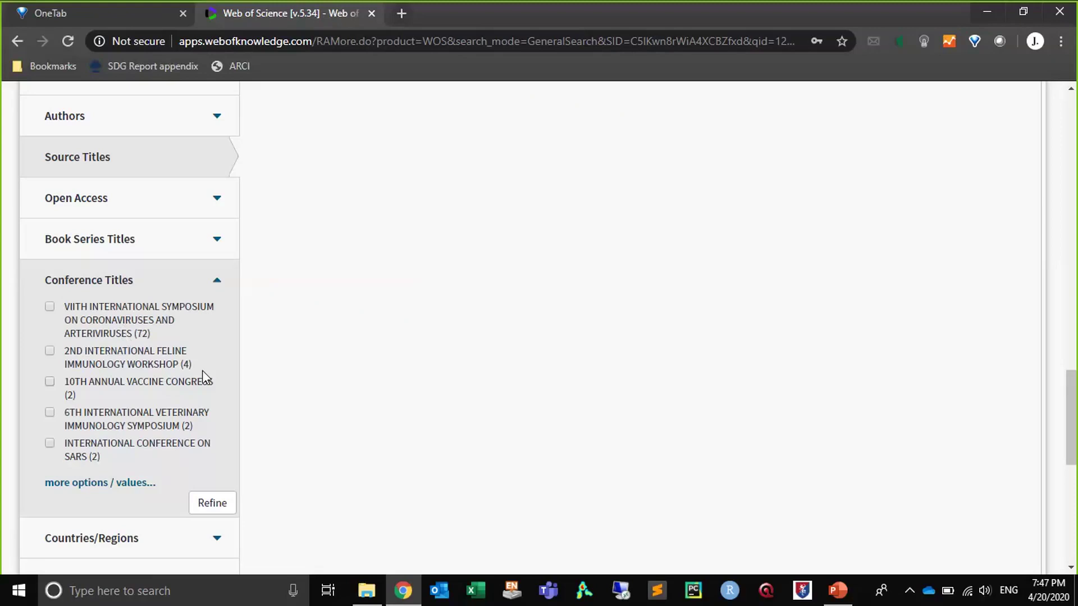
- Open the search history and reopen set #5, the results refined only by the Immunology category
scroll(203, 372, "up", 6)
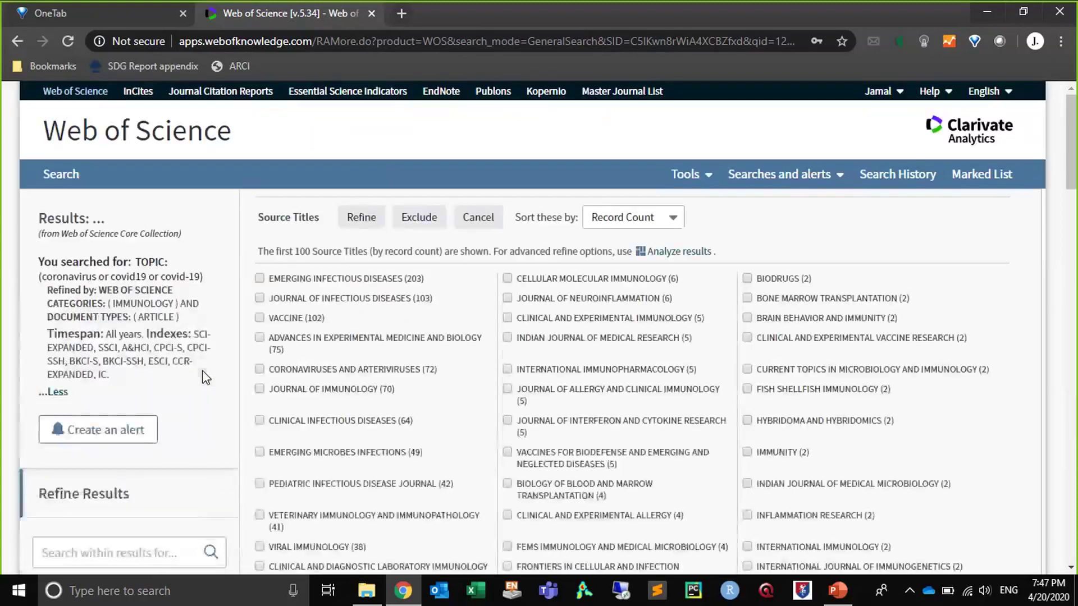
left_click(921, 171)
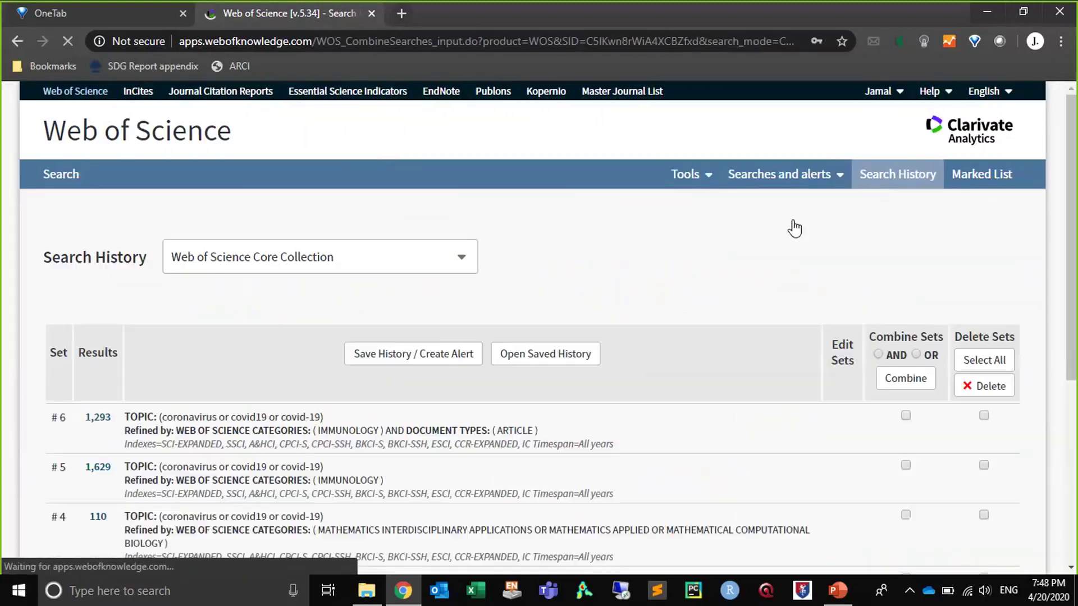
scroll(794, 228, "down", 4)
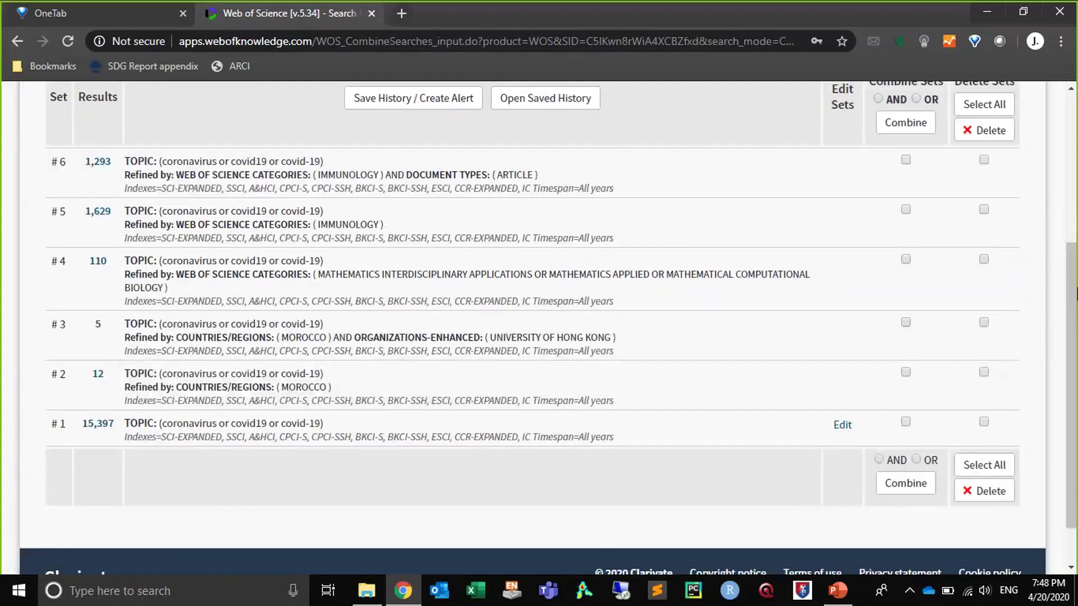
left_click(96, 212)
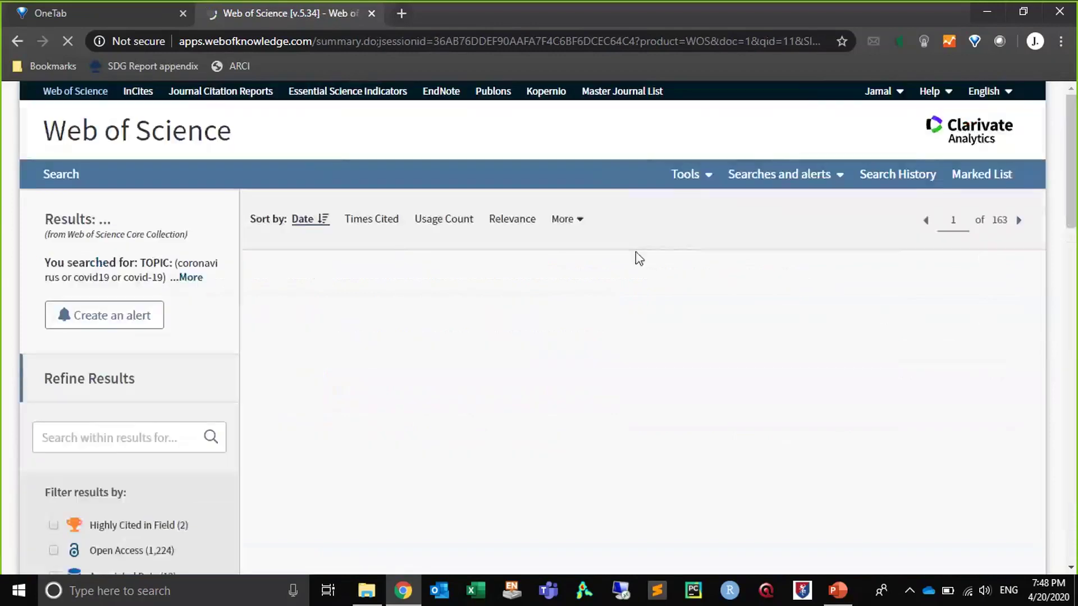
- Show all refinement filters for set #5 and expand Conference Titles to examine its entries
left_click(1075, 280)
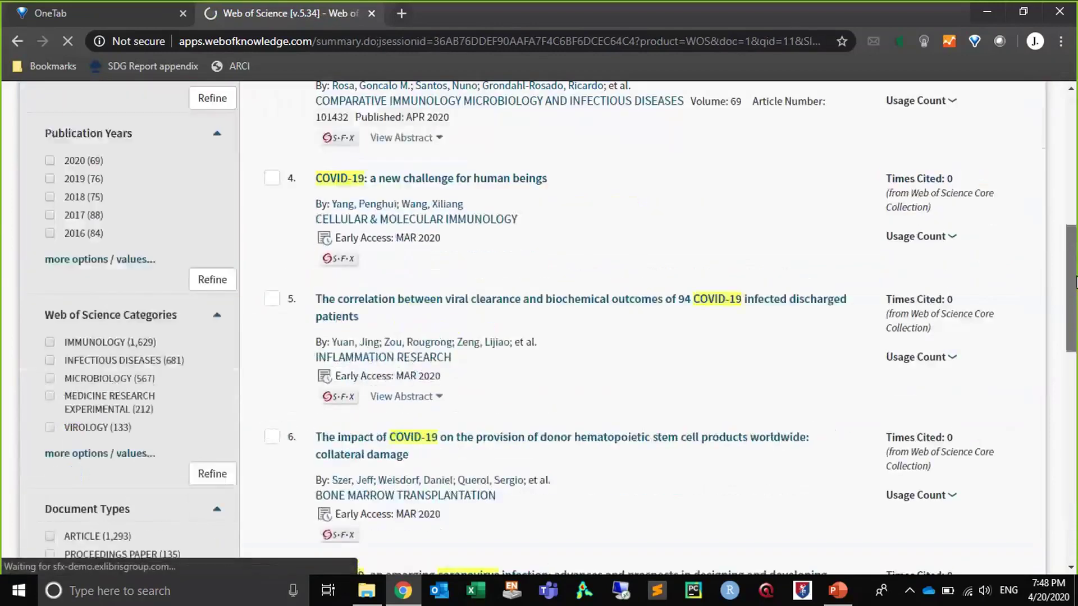
left_click_drag(1075, 281, 1074, 472)
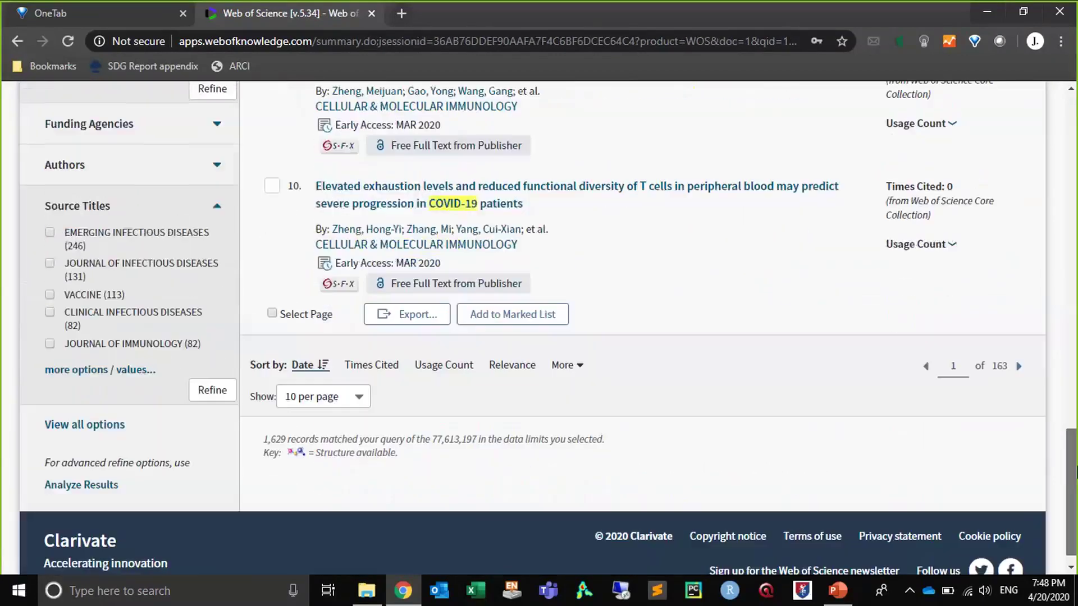
left_click(102, 427)
left_click_drag(1075, 409, 1076, 477)
left_click(87, 199)
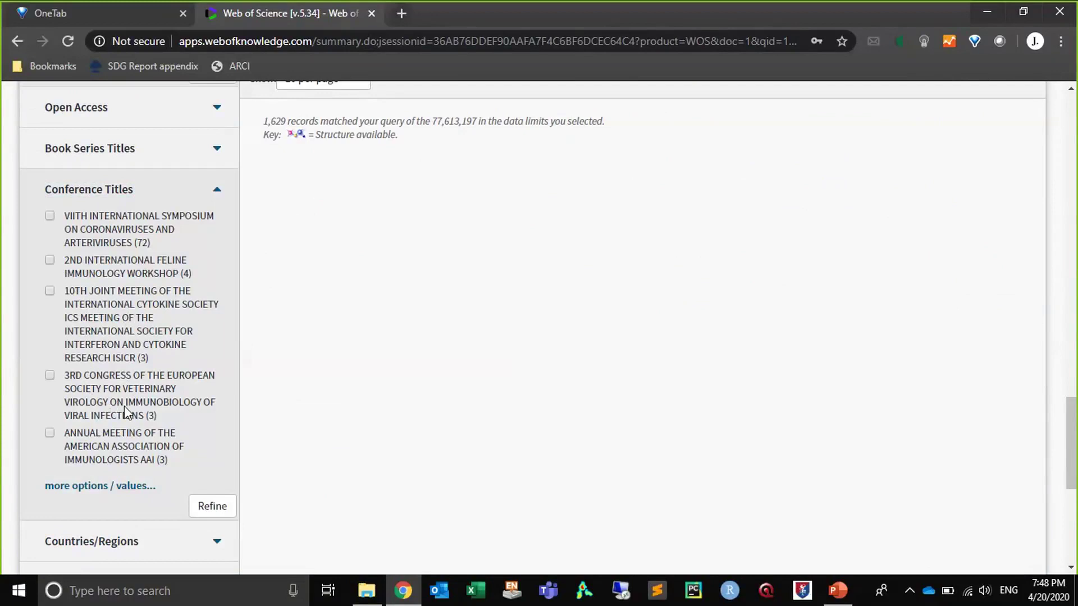
- Return to the search history and reopen the unrefined set #1 coronavirus results
scroll(123, 406, "up", 15)
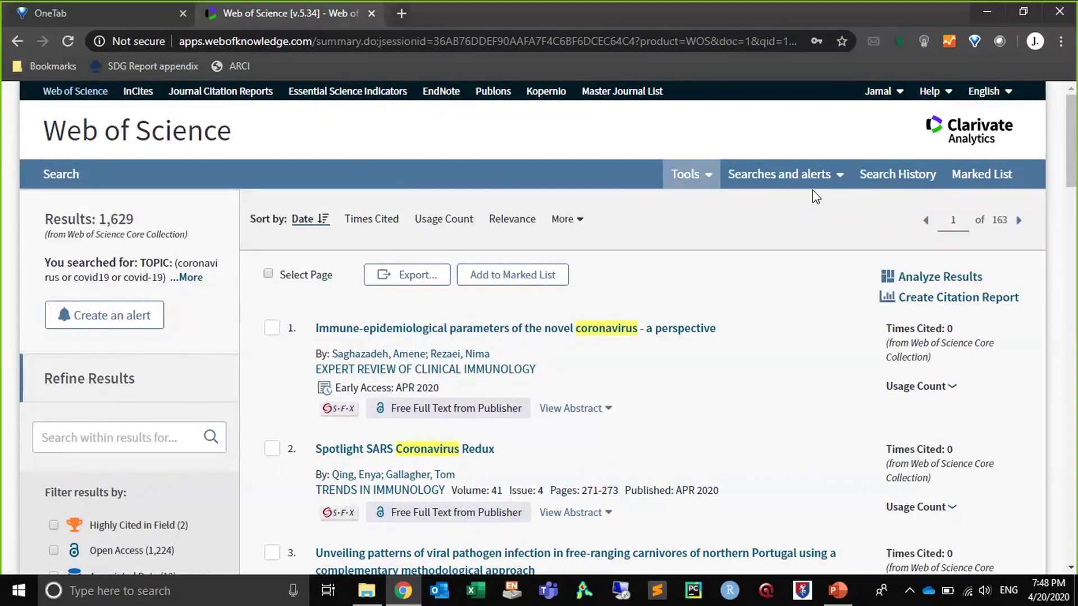
left_click(884, 177)
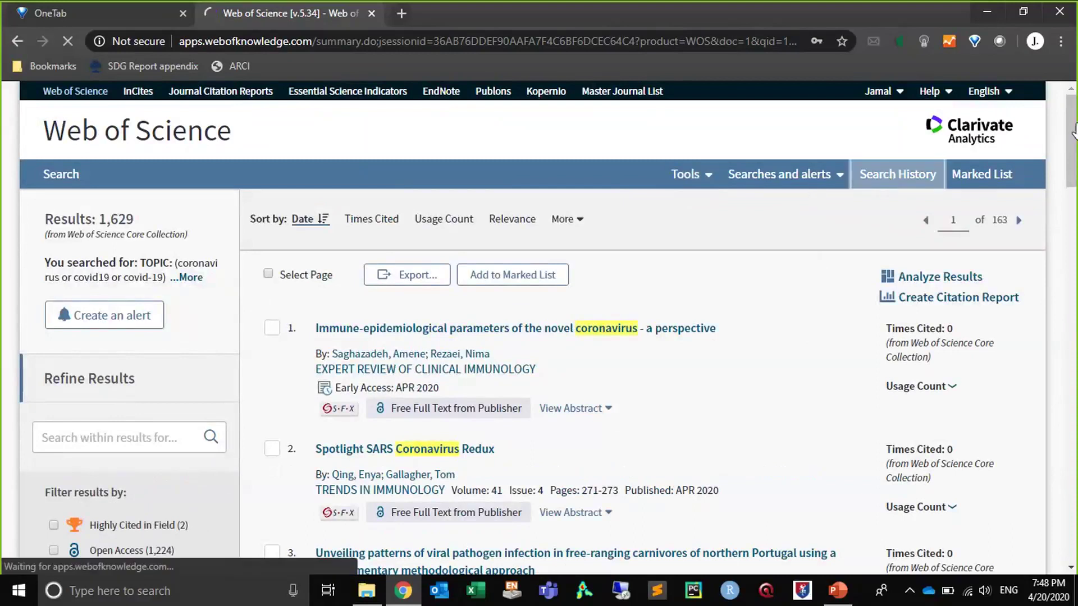
scroll(1076, 128, "down", 5)
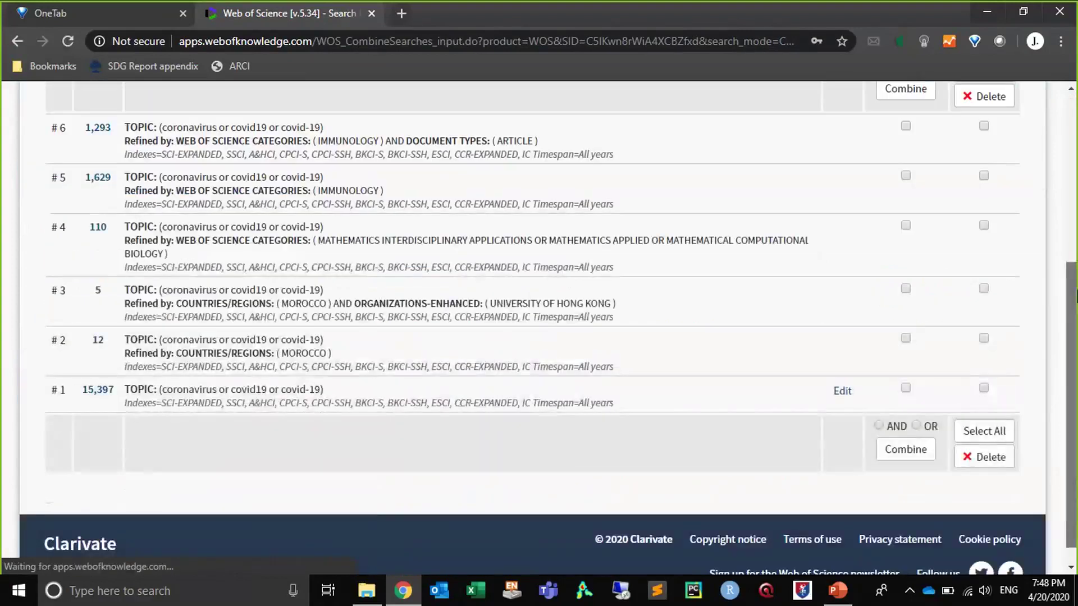
left_click(87, 393)
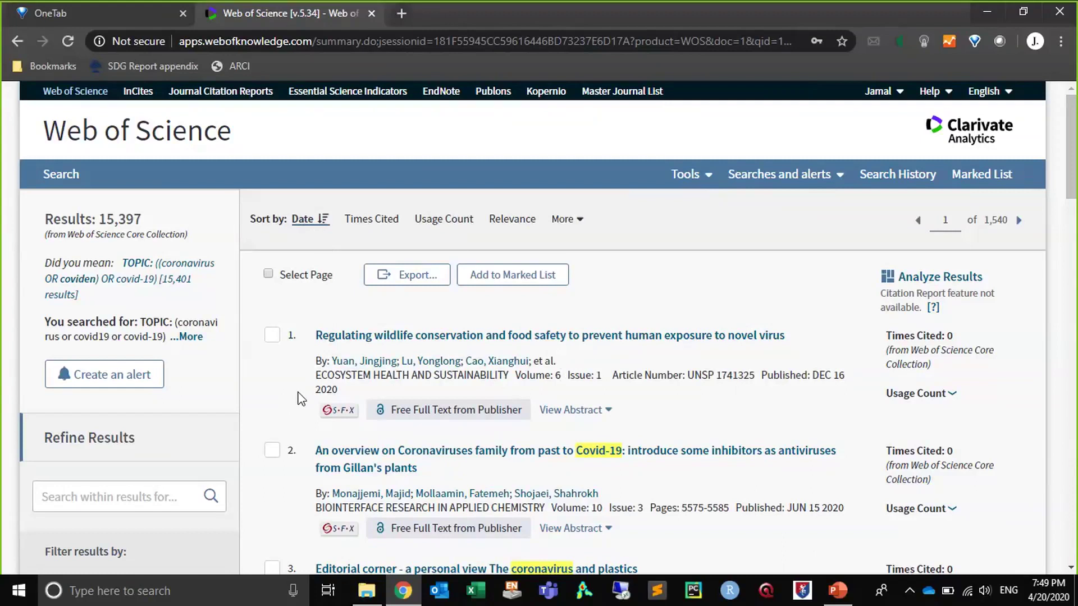
- Sort the coronavirus results by Times Cited and highlight the group author of the most cited article
double_click(331, 392)
left_click(374, 220)
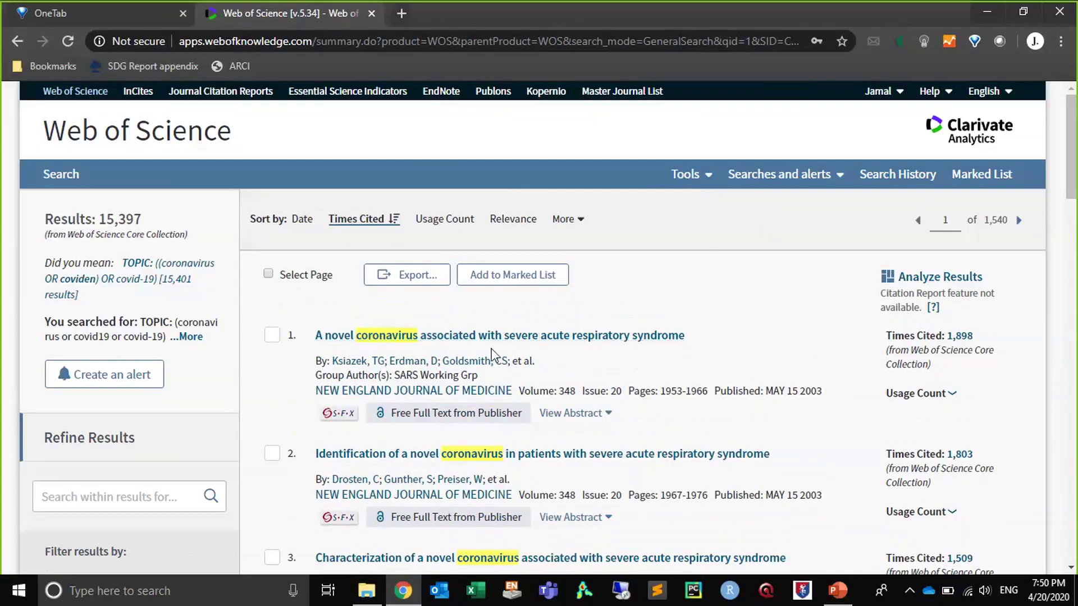
double_click(807, 395)
left_click(410, 393)
left_click_drag(395, 375, 459, 375)
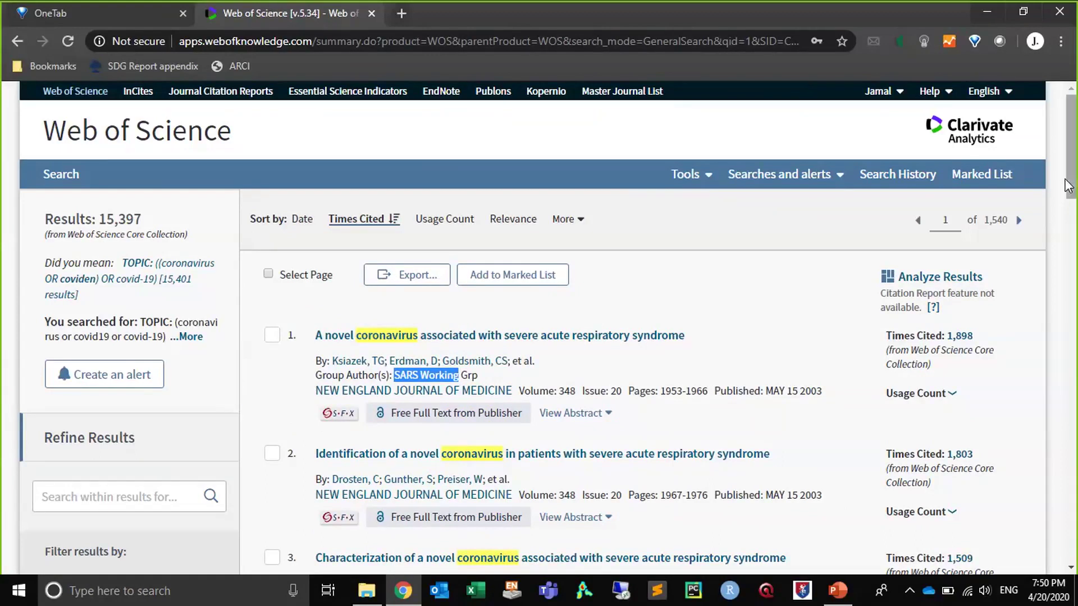
- Expand the abstract of "A novel coronavirus associated with severe acute respiratory syndrome" and read through it and the following records
scroll(1068, 185, "down", 1)
left_click(571, 342)
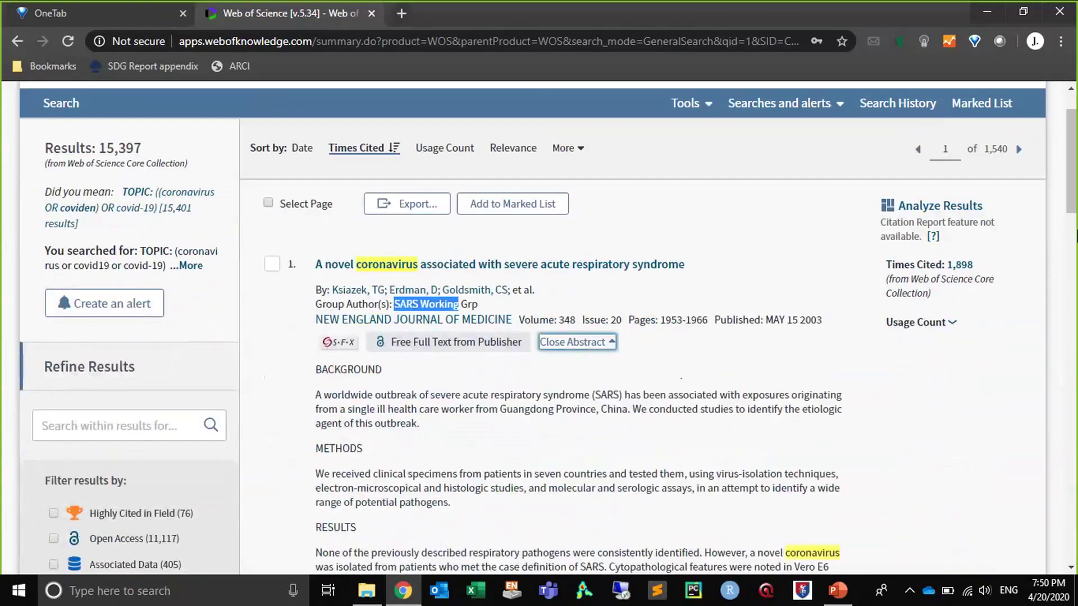
scroll(1072, 191, "down", 3)
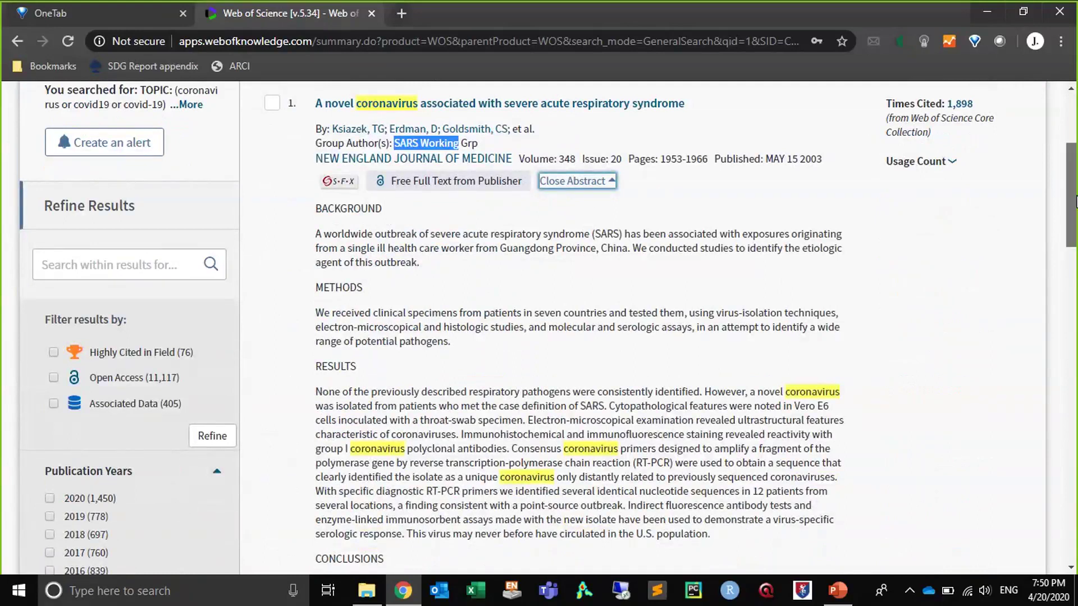
left_click_drag(1076, 201, 1075, 245)
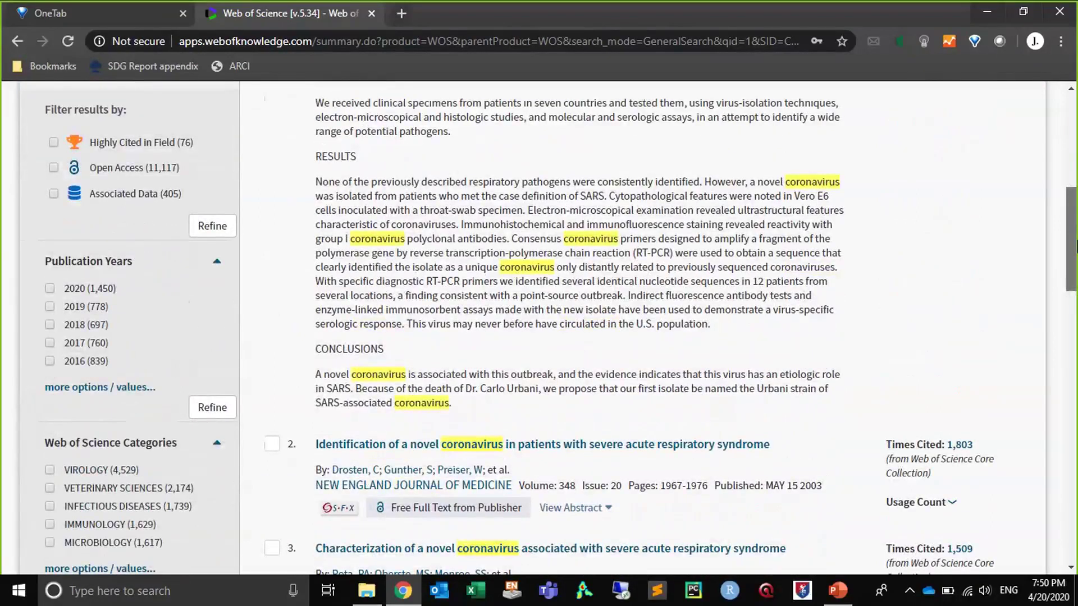
left_click_drag(1075, 245, 1076, 295)
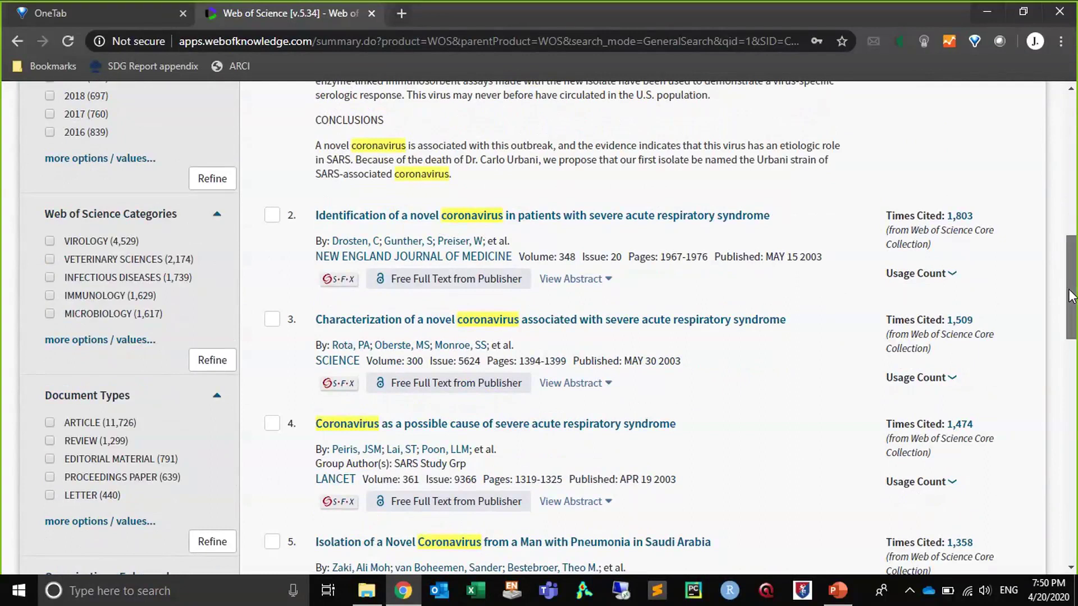
scroll(1073, 286, "up", 1)
left_click_drag(1071, 292, 1075, 180)
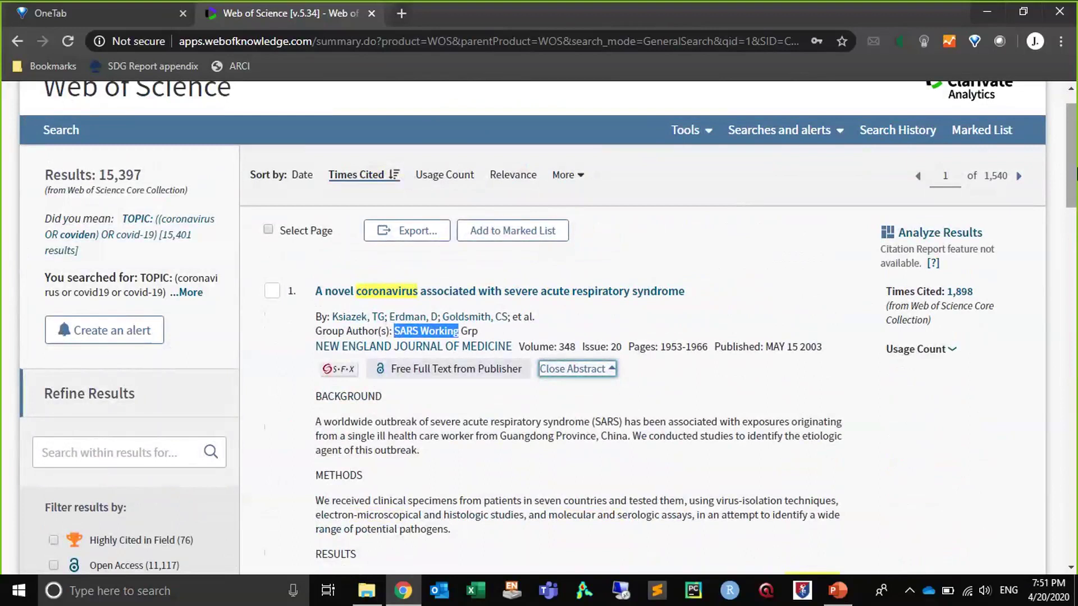
- Refine the coronavirus results to papers that are Highly Cited in Field
scroll(211, 397, "down", 4)
left_click(149, 318)
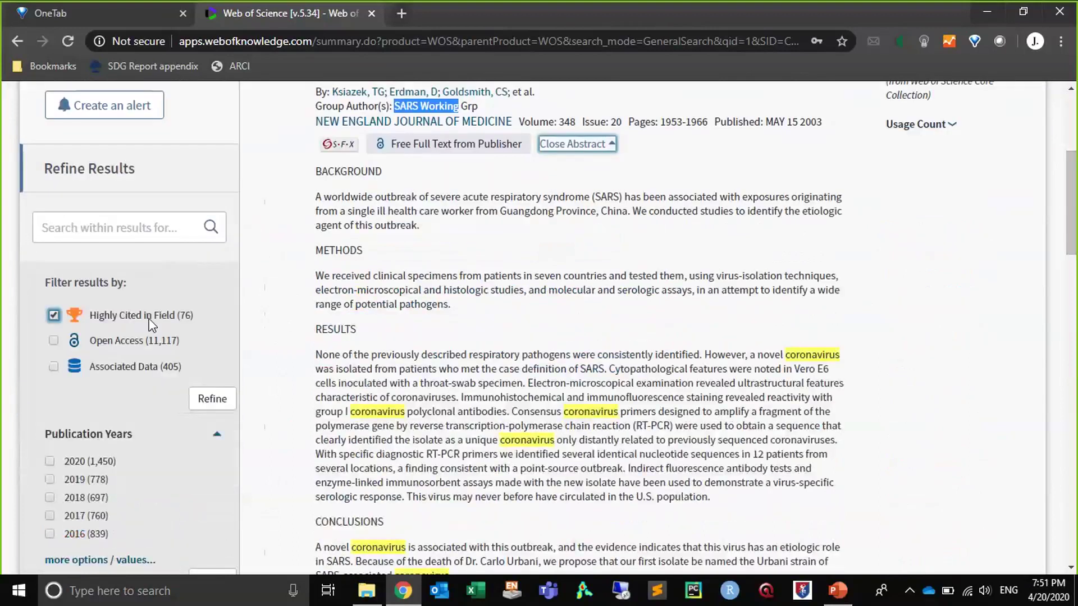
left_click(196, 399)
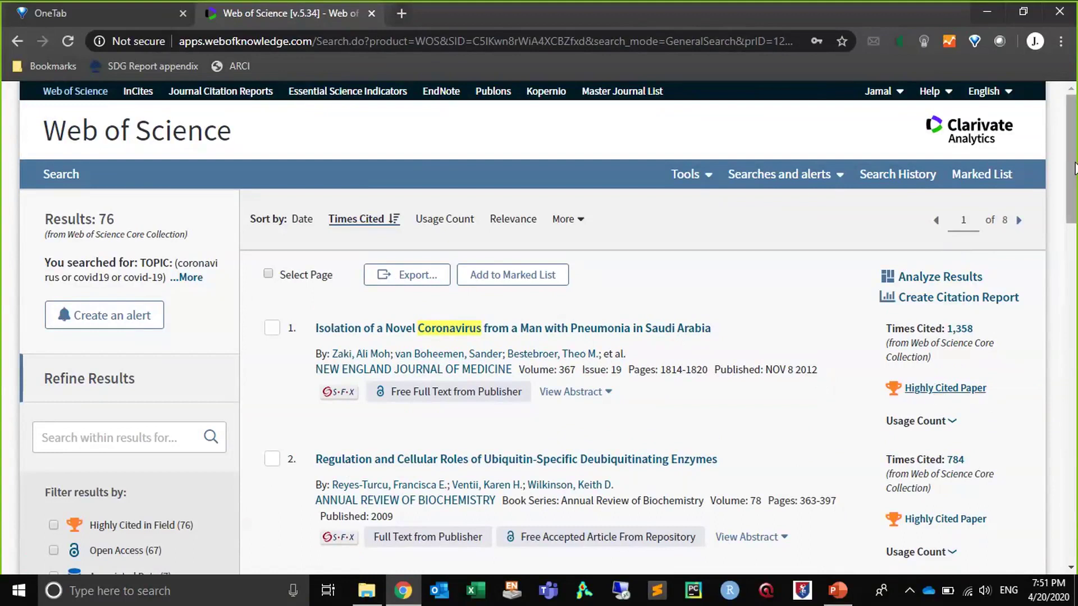
- Read the Highly Cited Paper explanation for the most cited article, highlight its 2012 publication year and close the explanation
scroll(1076, 169, "down", 5)
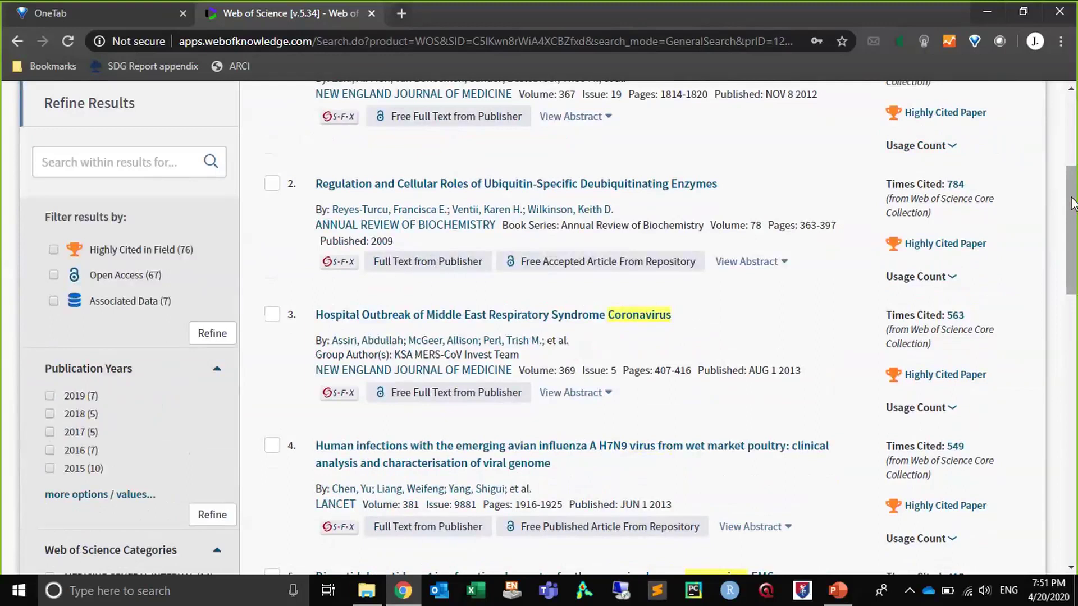
scroll(1073, 202, "up", 3)
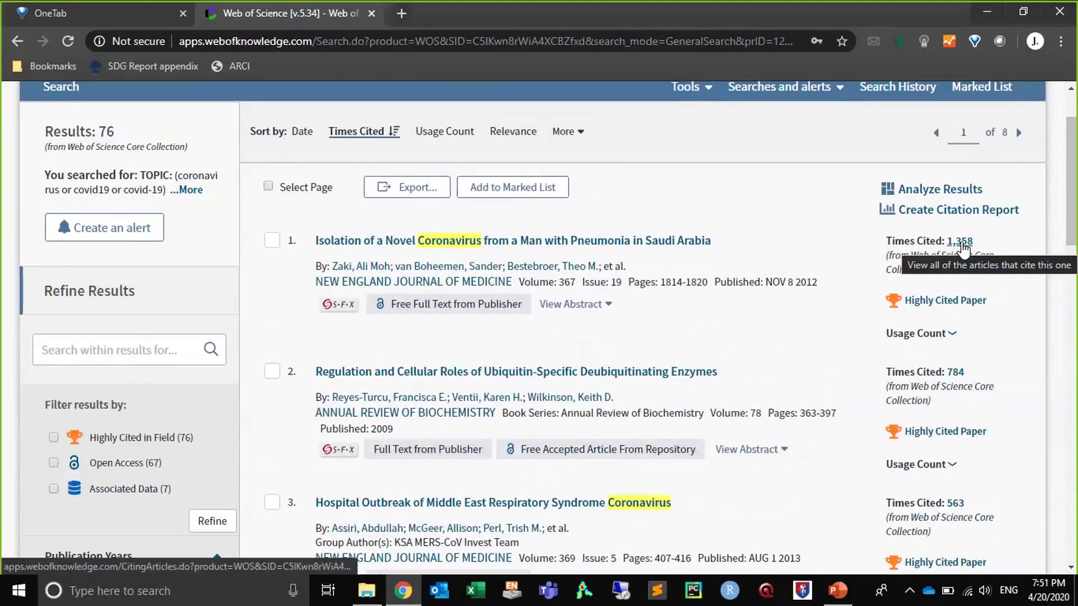
left_click(953, 304)
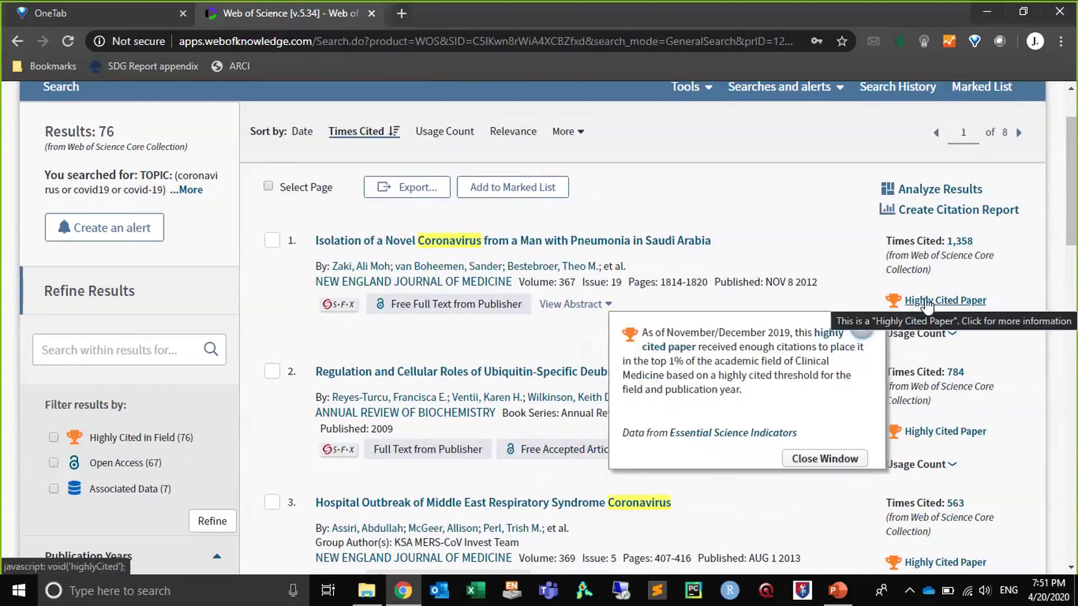
left_click_drag(795, 282, 830, 296)
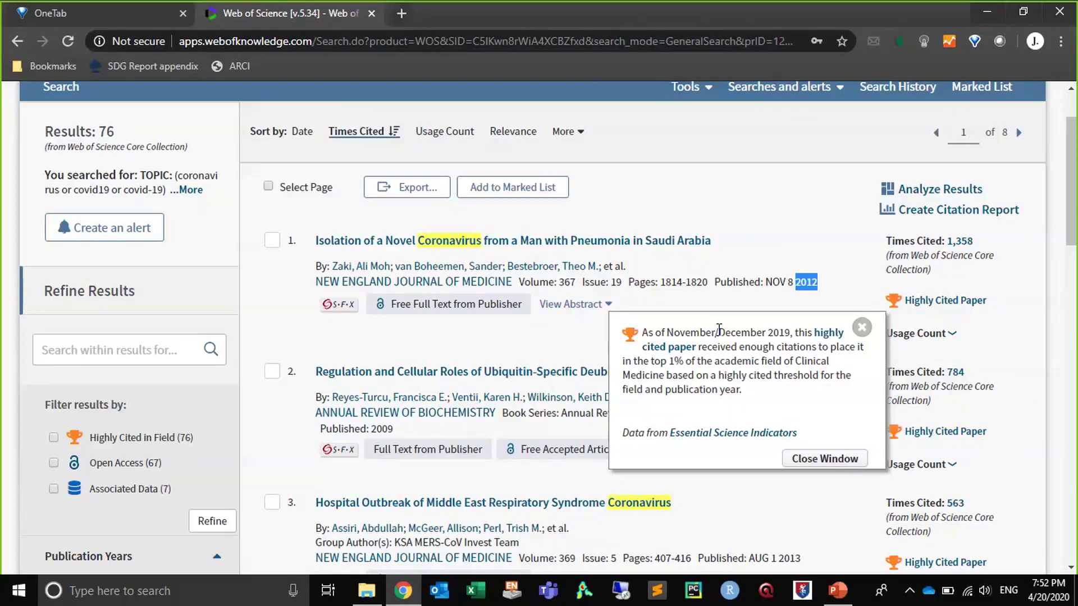
left_click(119, 136)
left_click(862, 327)
- Sort the highly cited papers by Date, check the newest article's Highly Cited Paper explanation and look through the list
left_click_drag(1072, 202, 1076, 256)
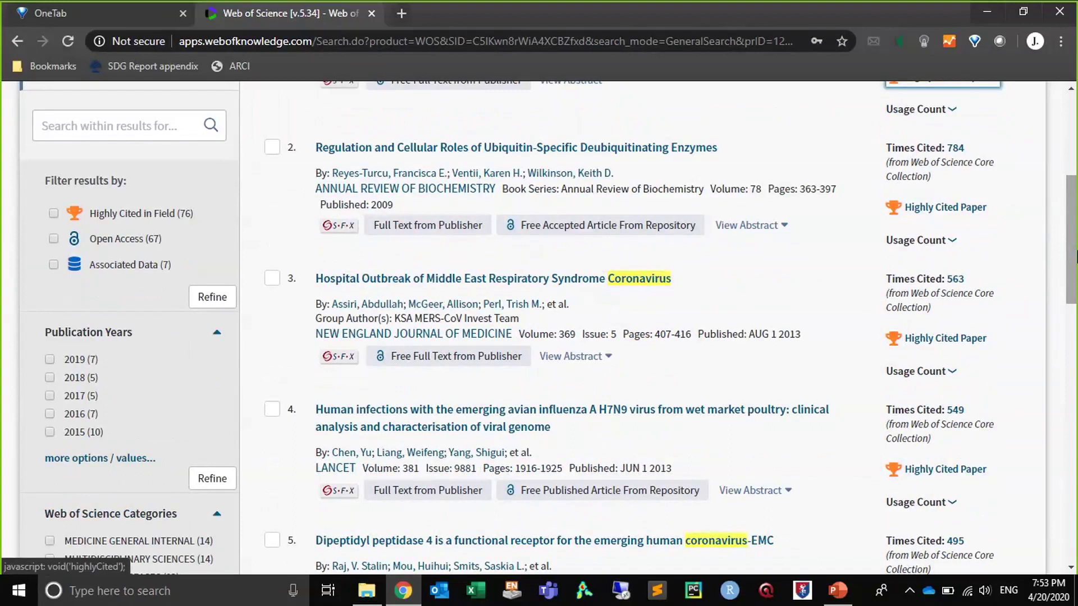
scroll(506, 176, "up", 5)
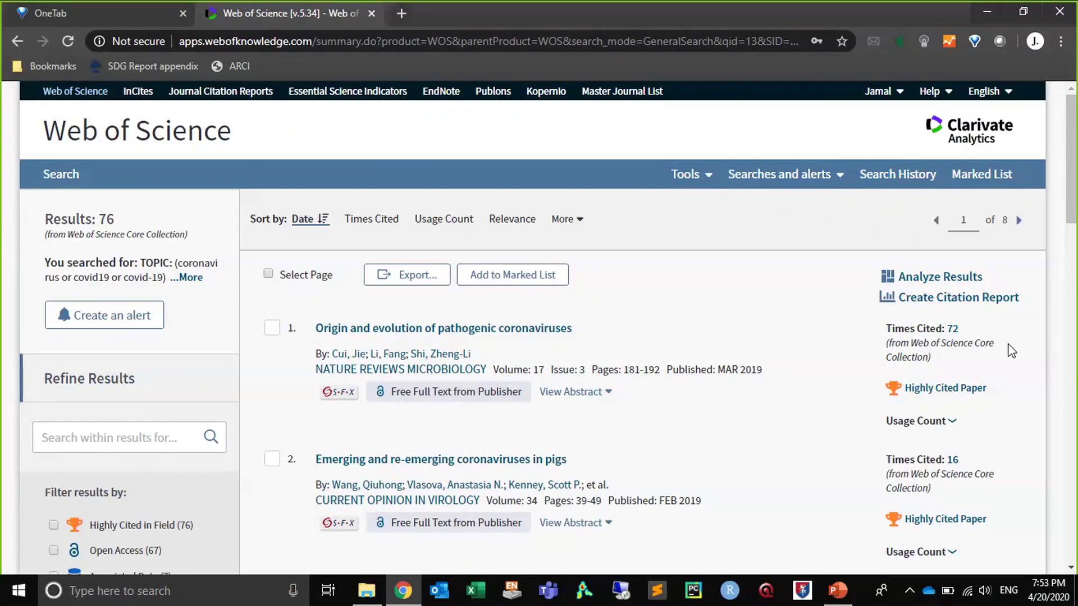
left_click(929, 389)
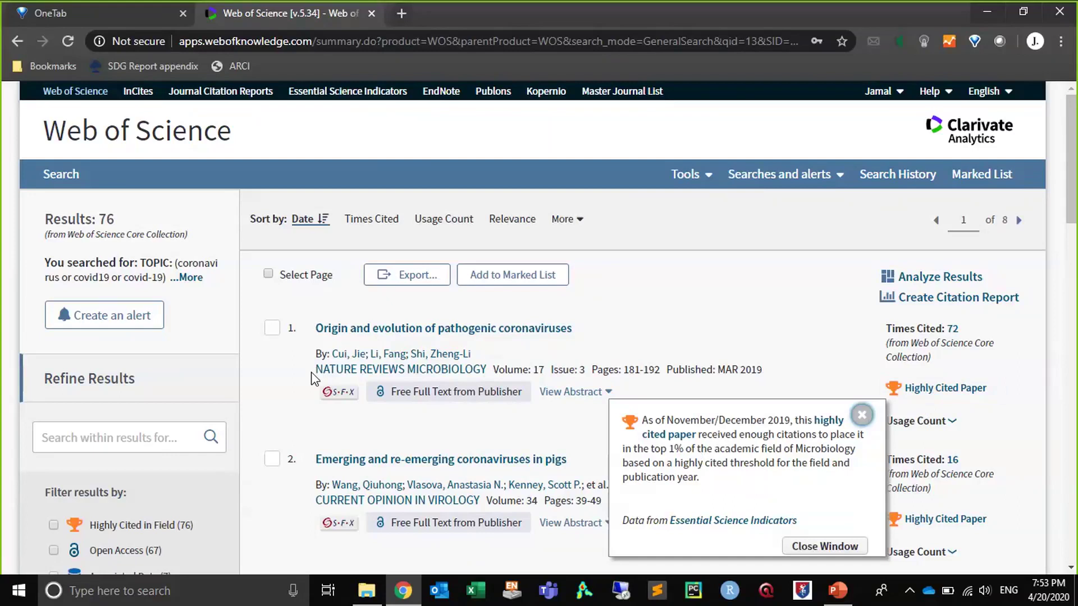
left_click(861, 416)
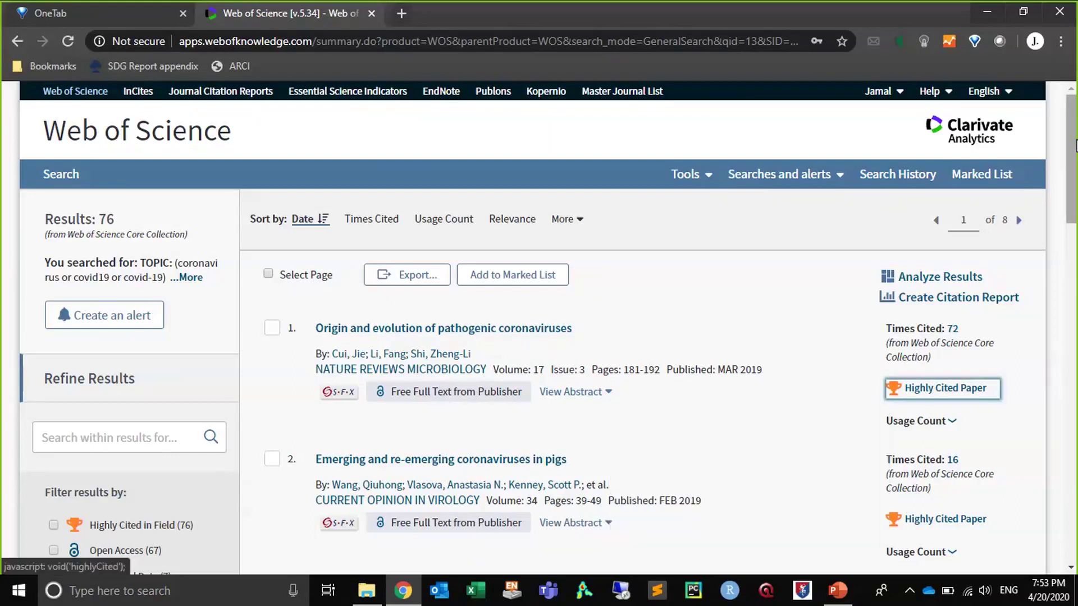
scroll(1076, 164, "down", 1)
scroll(1077, 164, "down", 1)
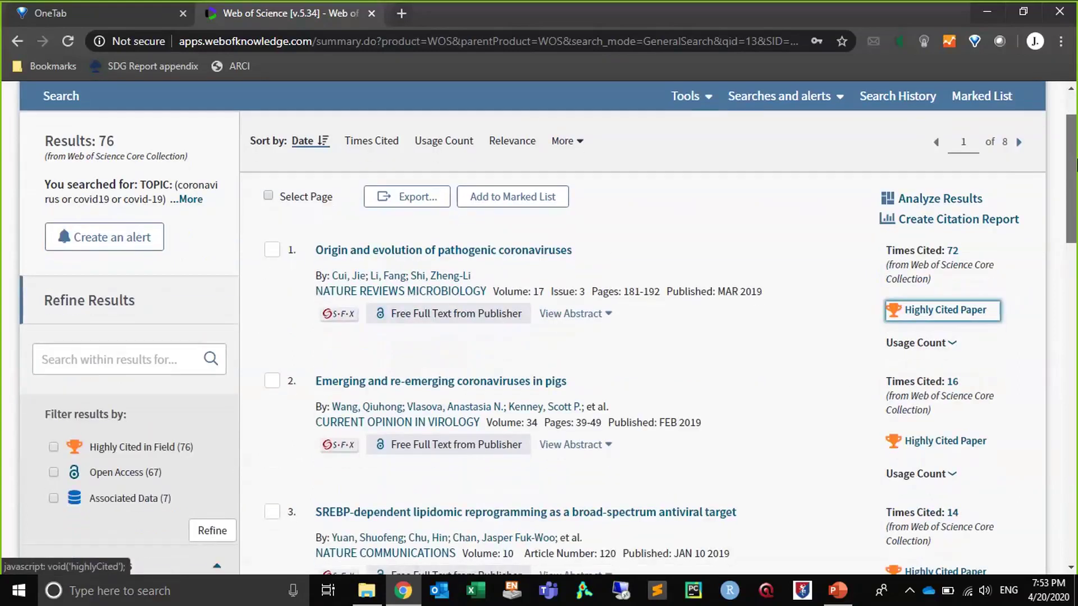
left_click_drag(1076, 164, 1076, 196)
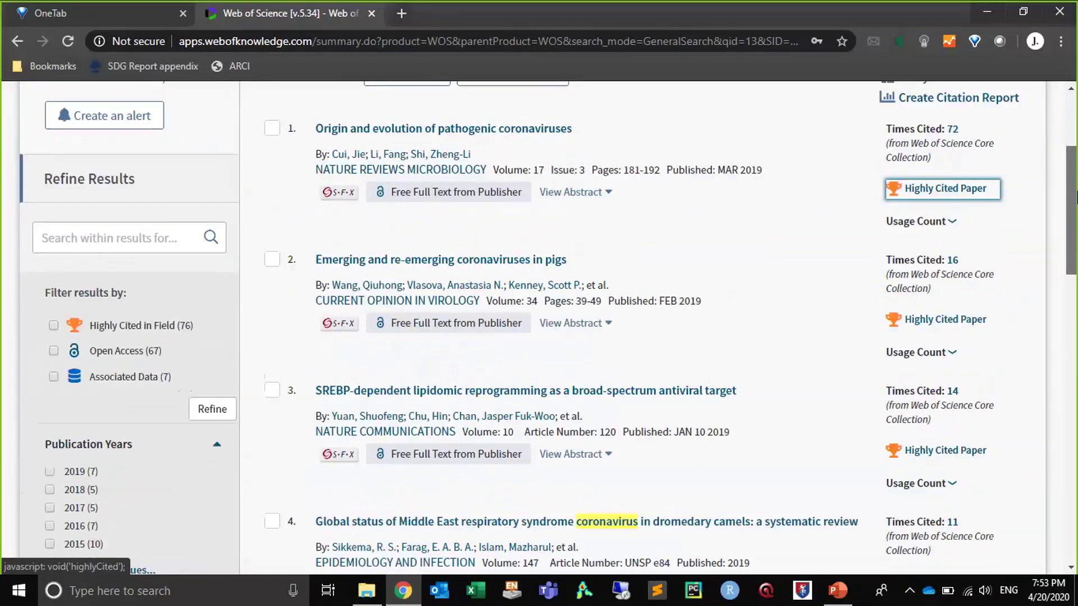
left_click_drag(1077, 194, 1076, 145)
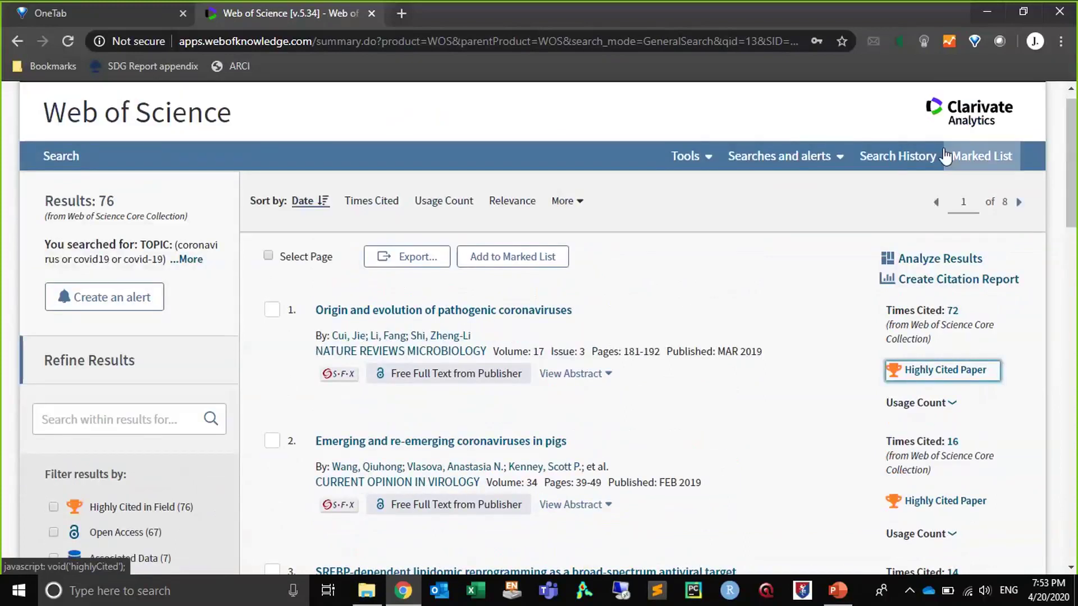
- Reopen the unrefined set #1 from the search history and look at its Open Access filter
left_click(892, 164)
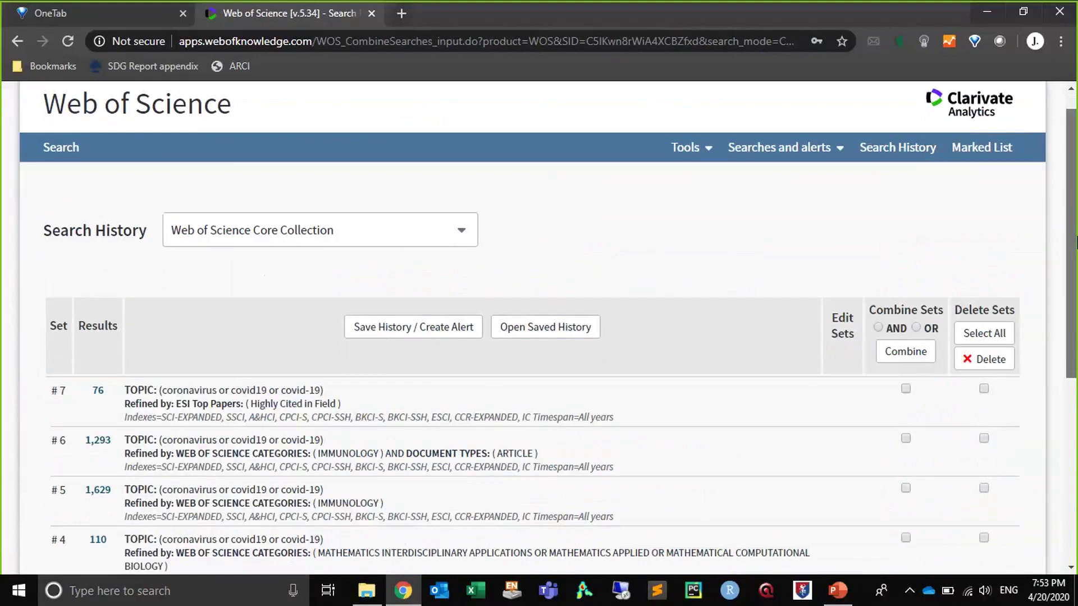
left_click_drag(1076, 193, 1076, 306)
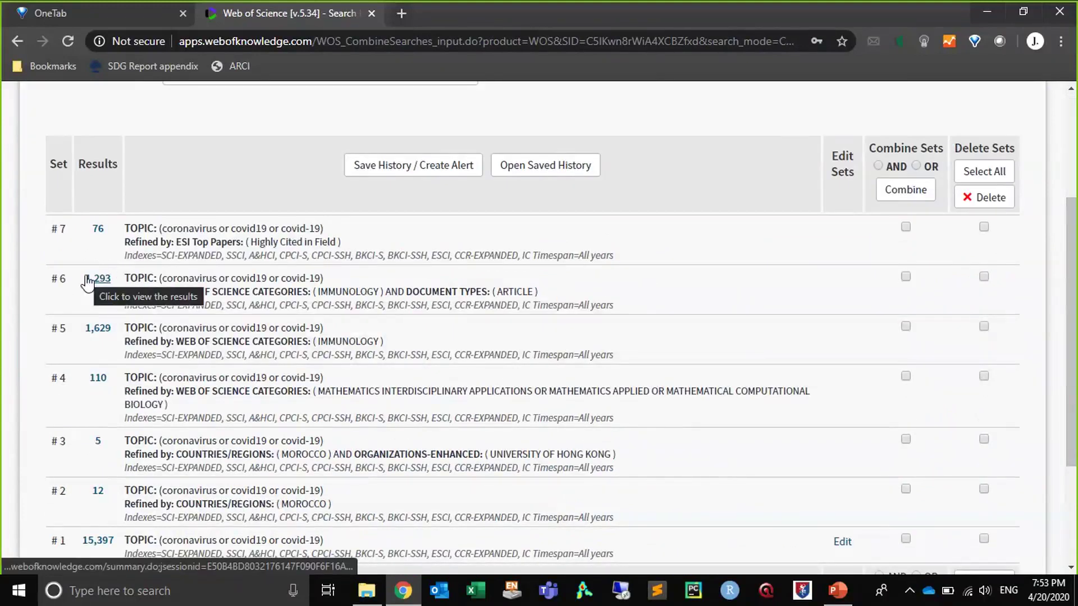
left_click(93, 543)
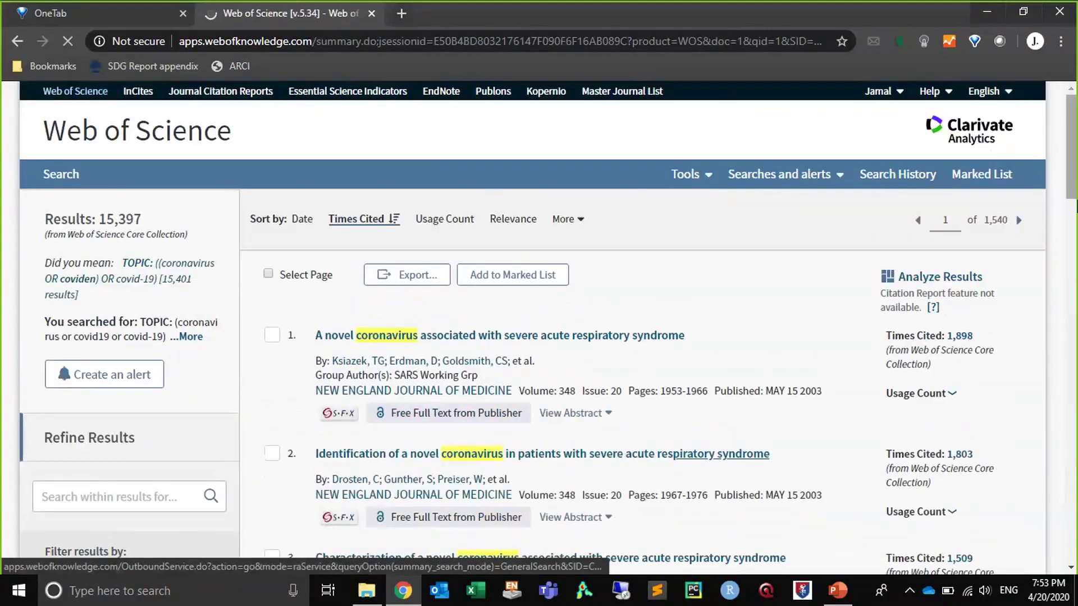
scroll(1074, 206, "down", 4)
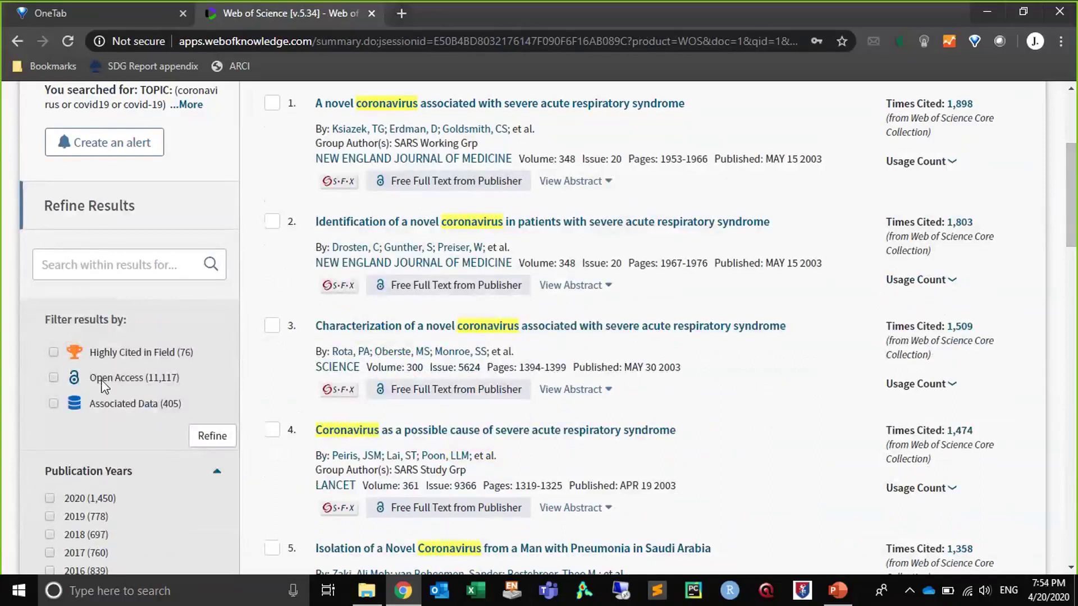
scroll(1054, 141, "up", 4)
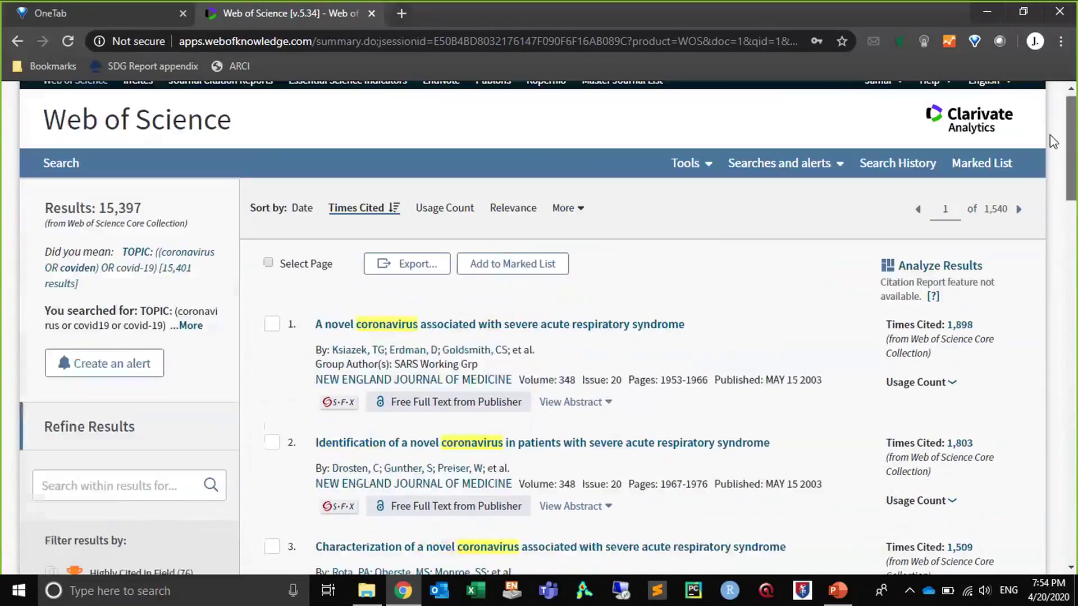
- Open the full record of the most cited article, view its PDF through Kopernio and close the PDF
left_click(507, 326)
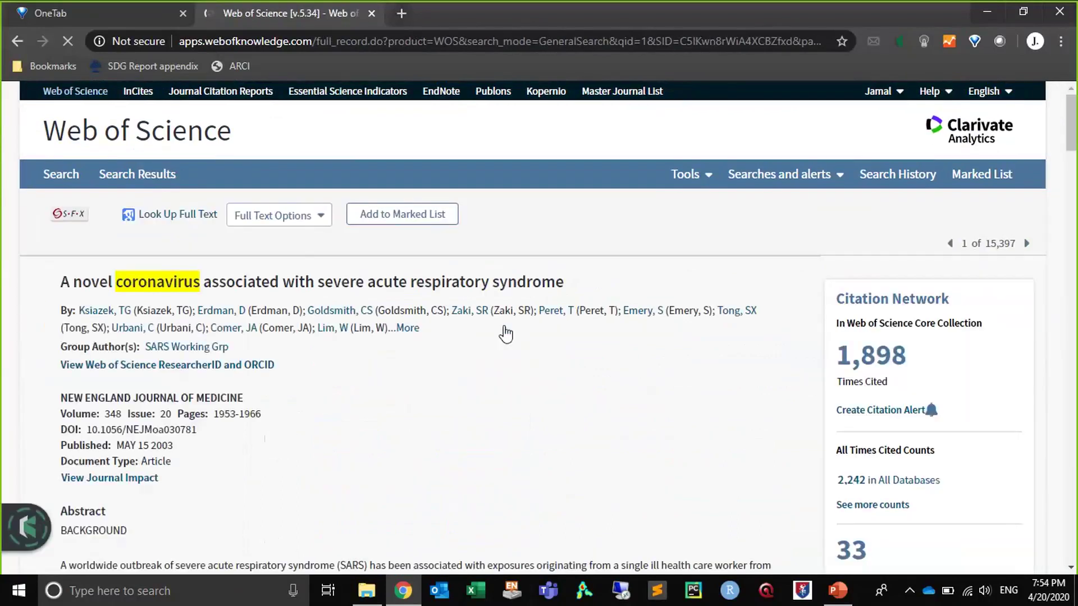
left_click(30, 548)
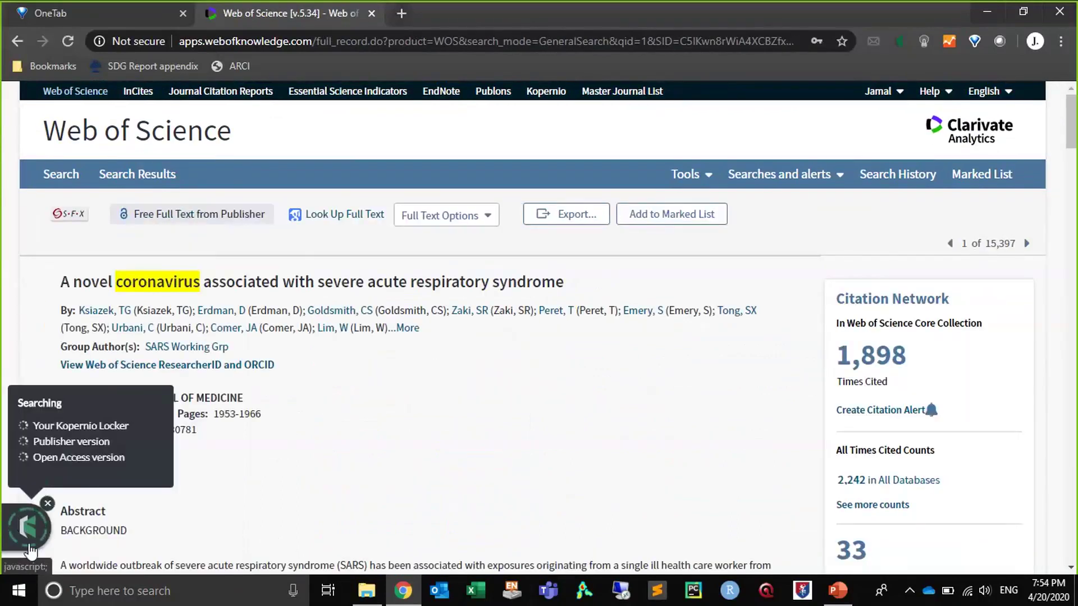
left_click(544, 93)
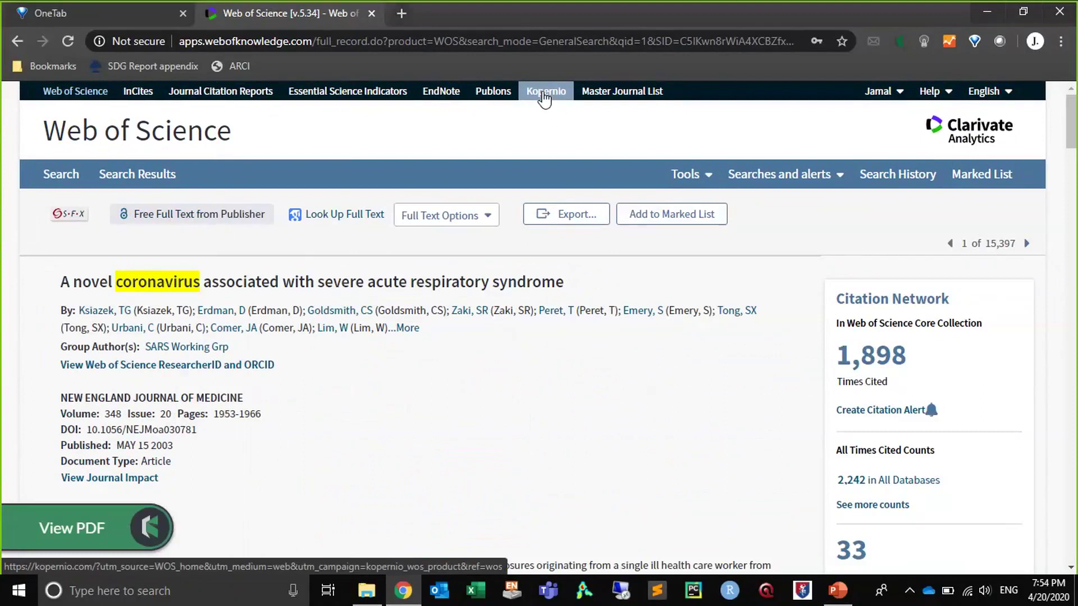
left_click(83, 530)
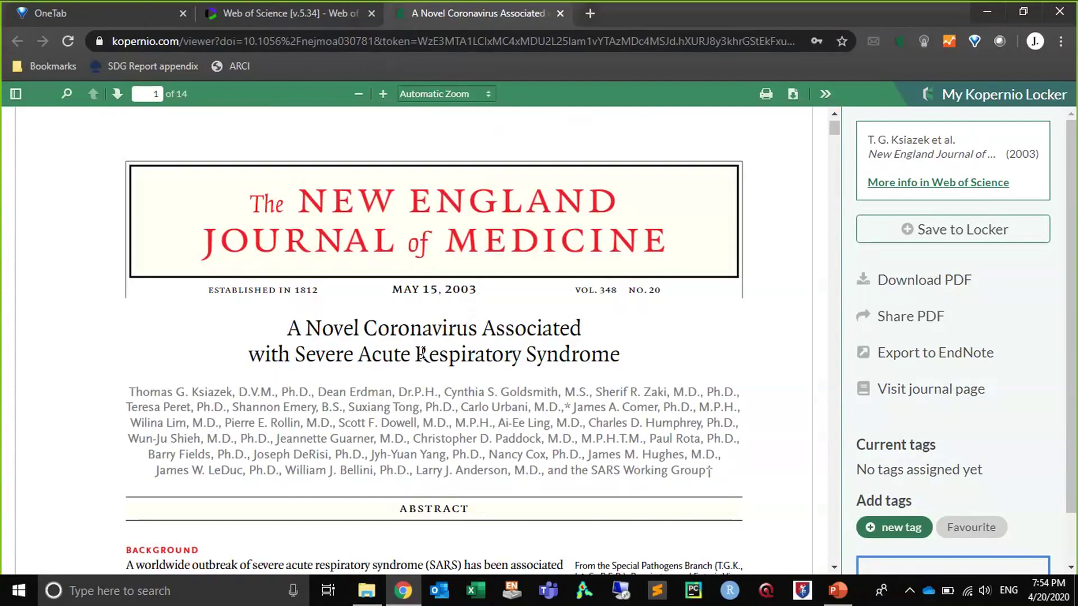
left_click_drag(519, 17, 329, 19)
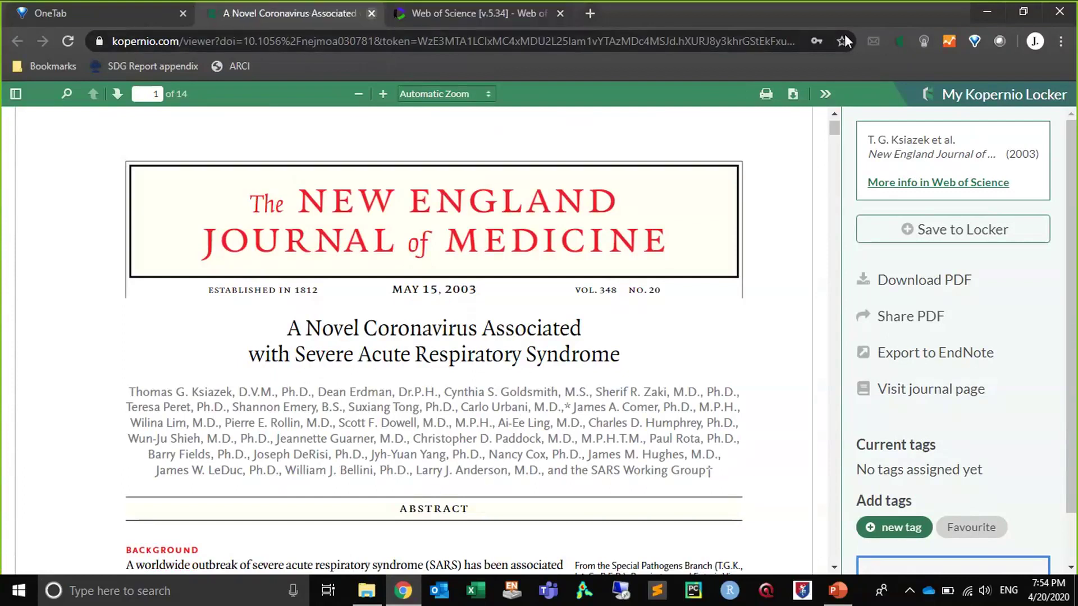
key("ctrl+w")
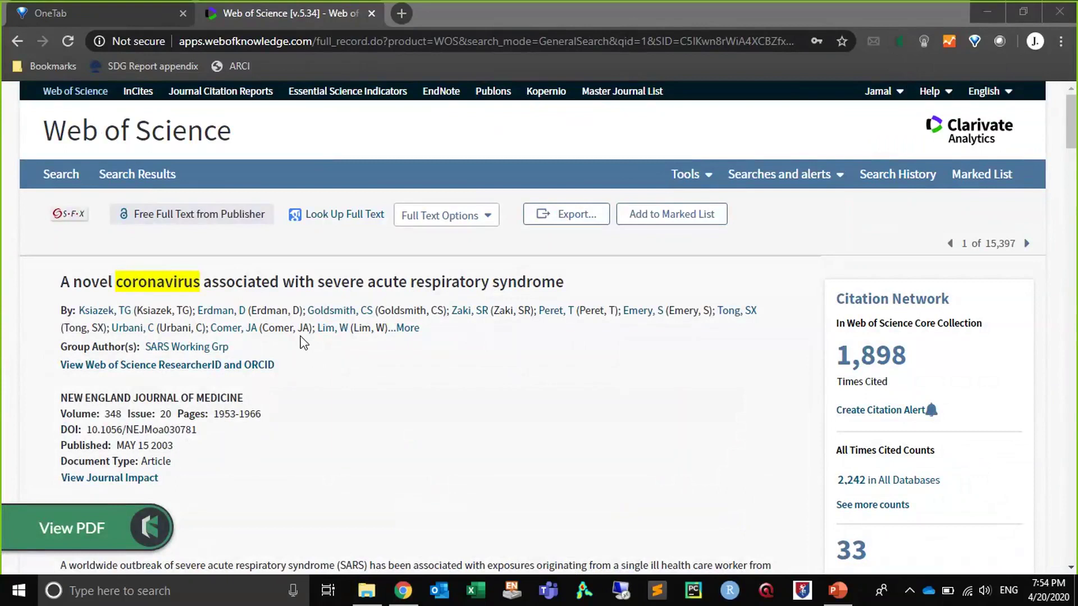
- Return to the search results and sort them by Times Cited in ascending order
mouse_move(121, 530)
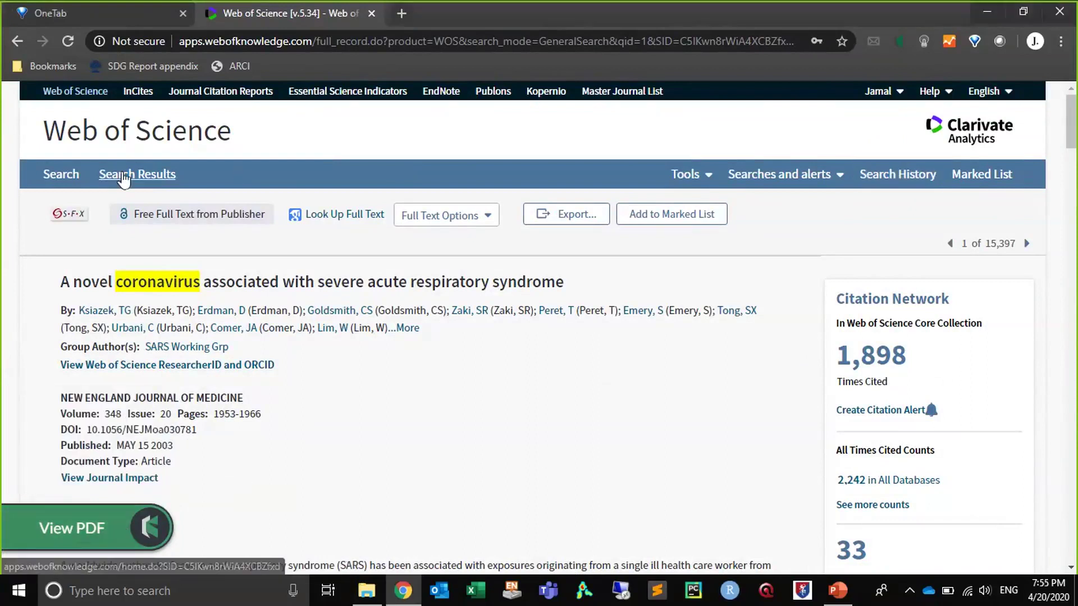
left_click(123, 175)
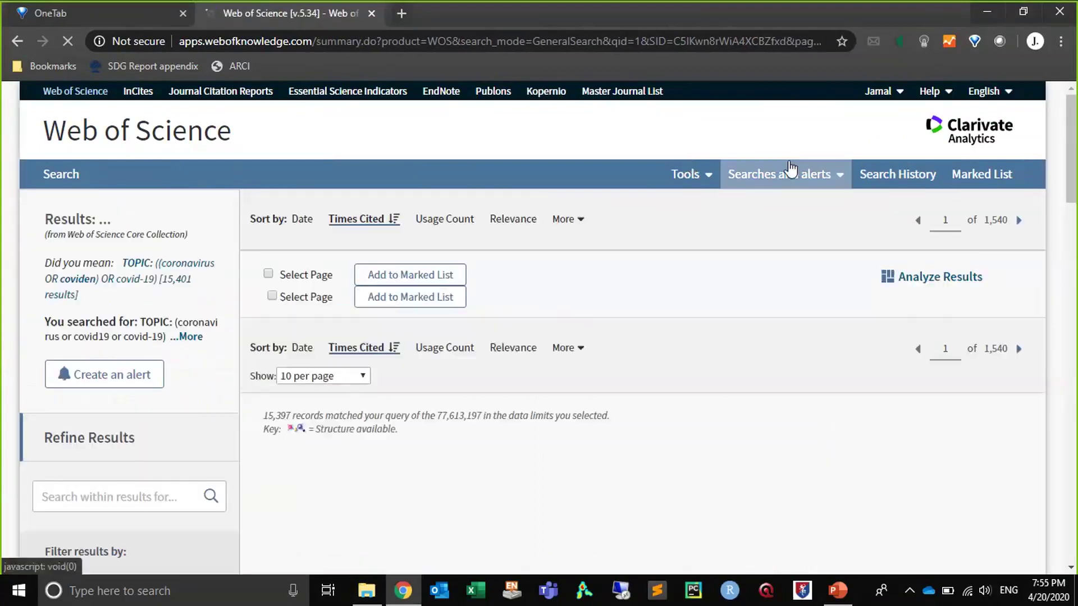
left_click(344, 219)
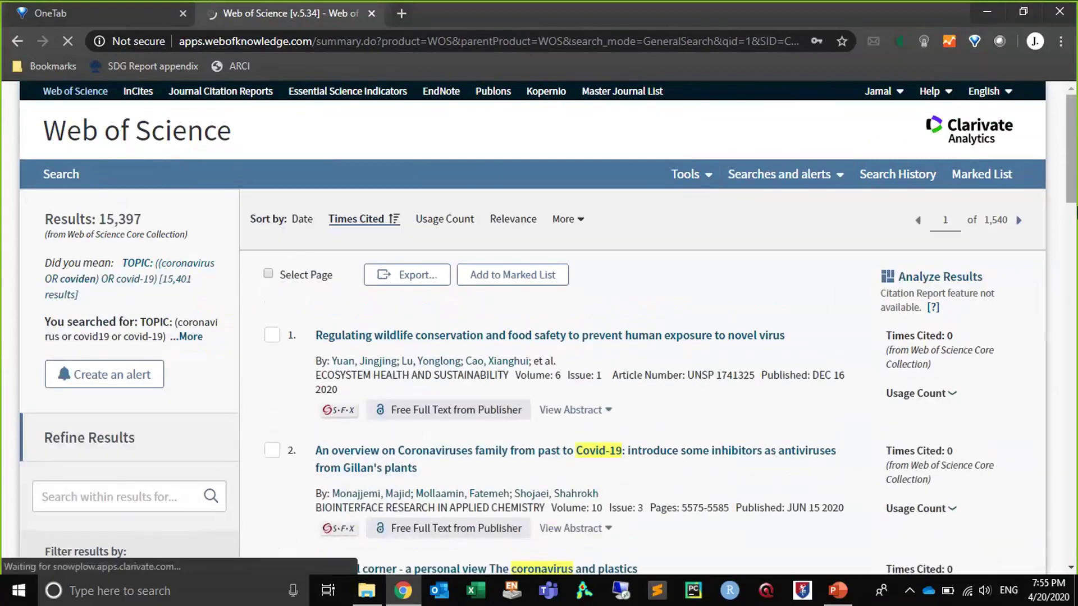
scroll(1075, 212, "down", 5)
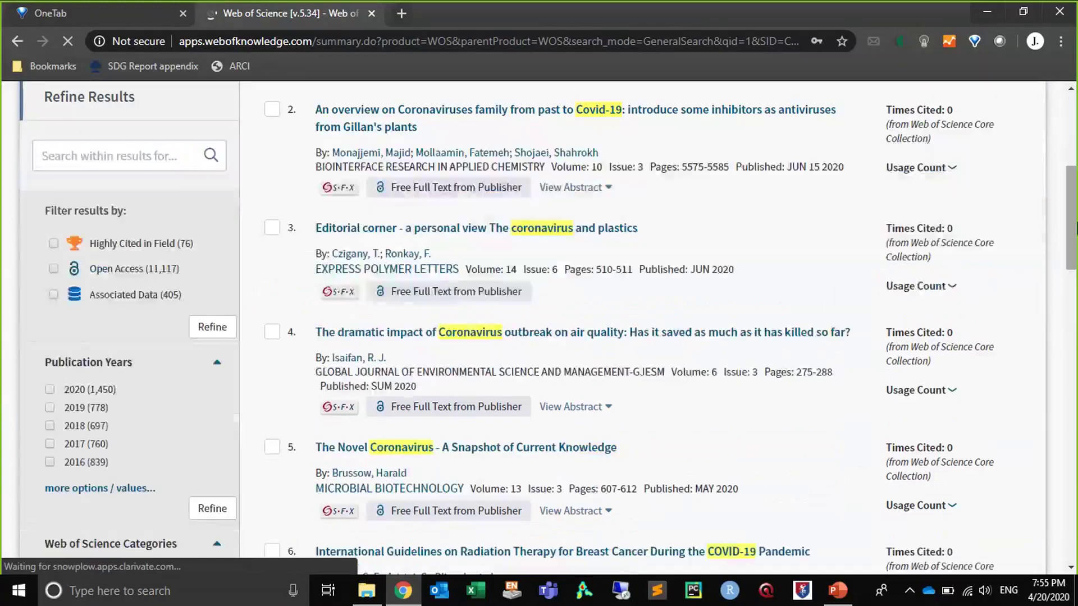
- Refine the results to papers that are Highly Cited in Field
left_click_drag(89, 244, 128, 245)
left_click(128, 245)
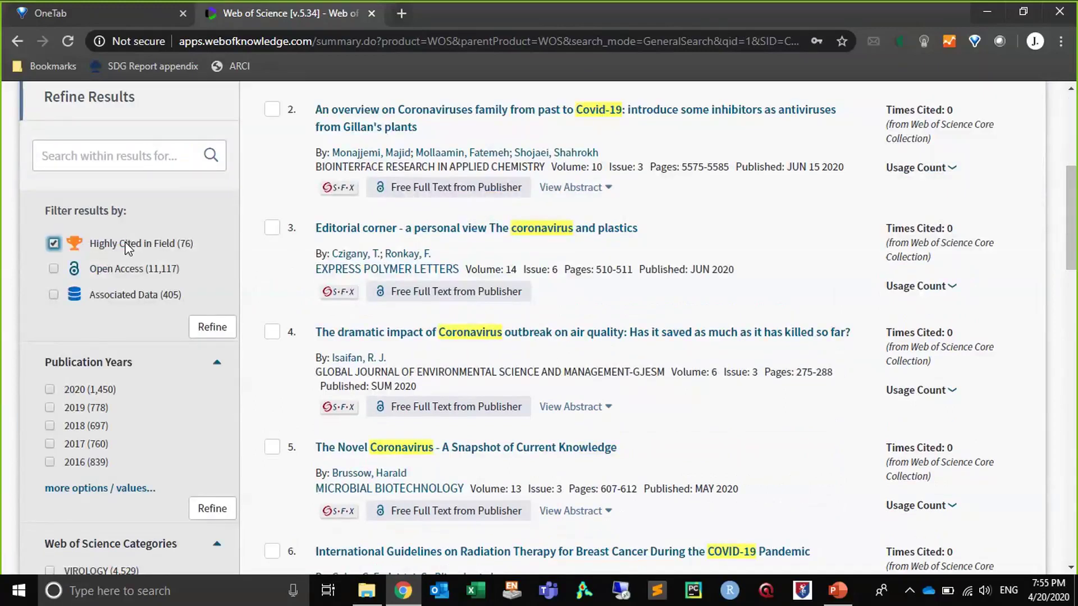
left_click(197, 327)
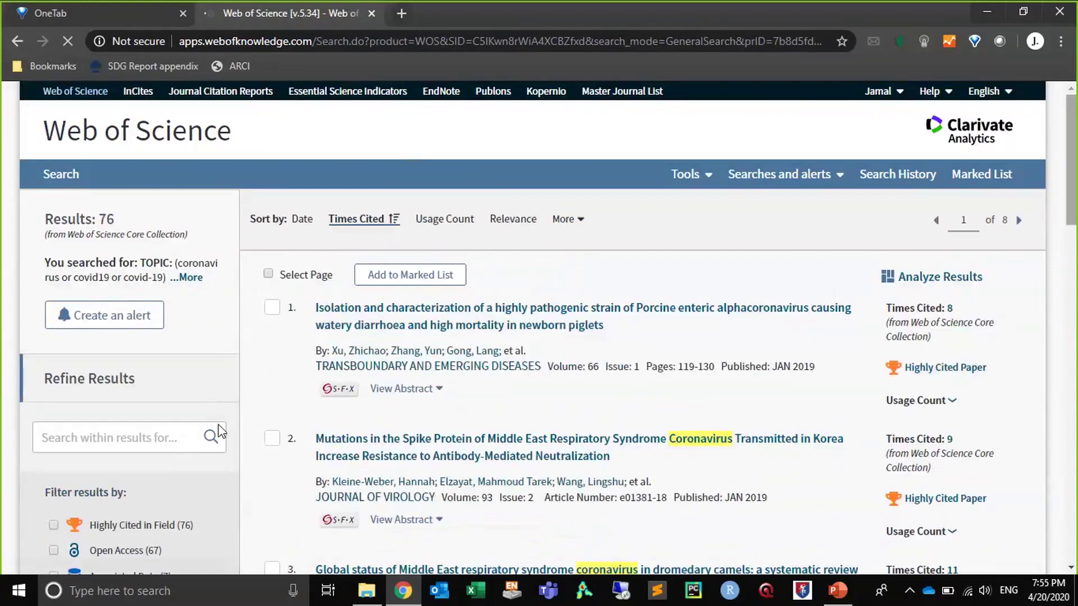
- Search within the highly cited results for china and check the number of matching records
left_click(162, 426)
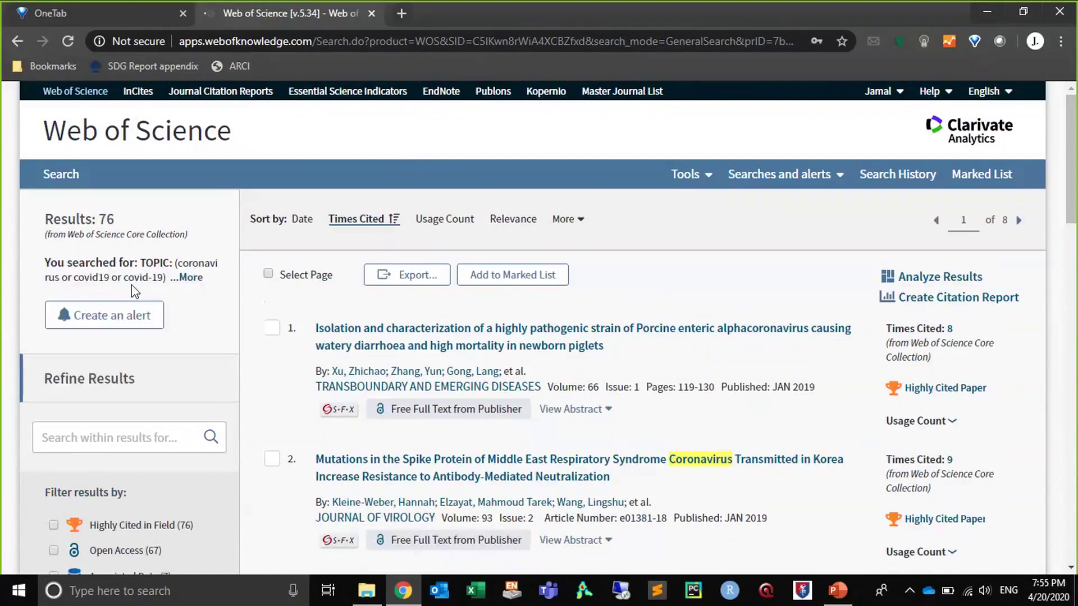
left_click(104, 440)
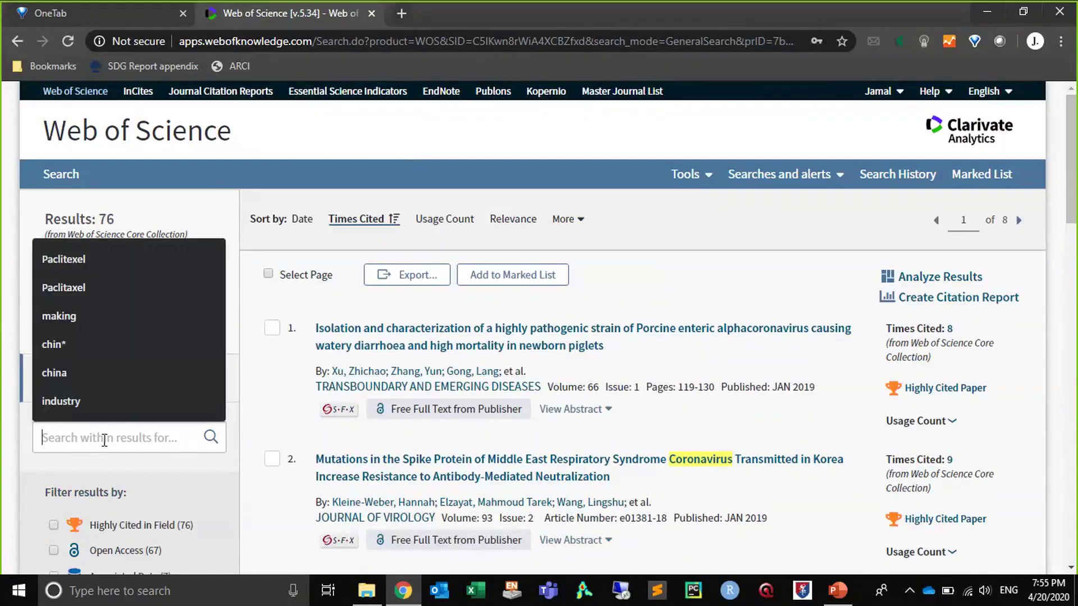
type("china")
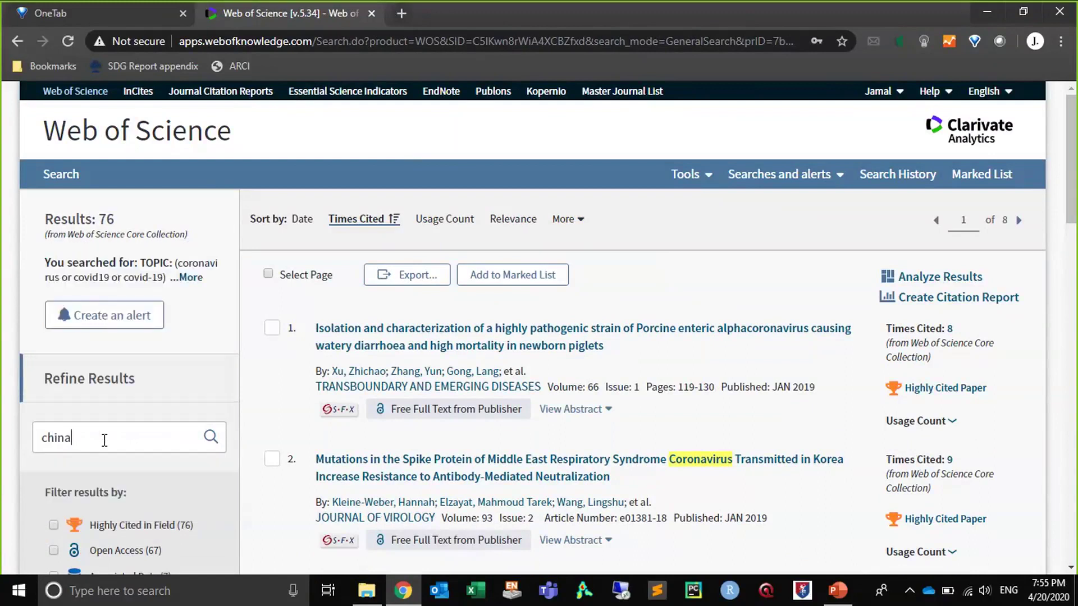
key("Return")
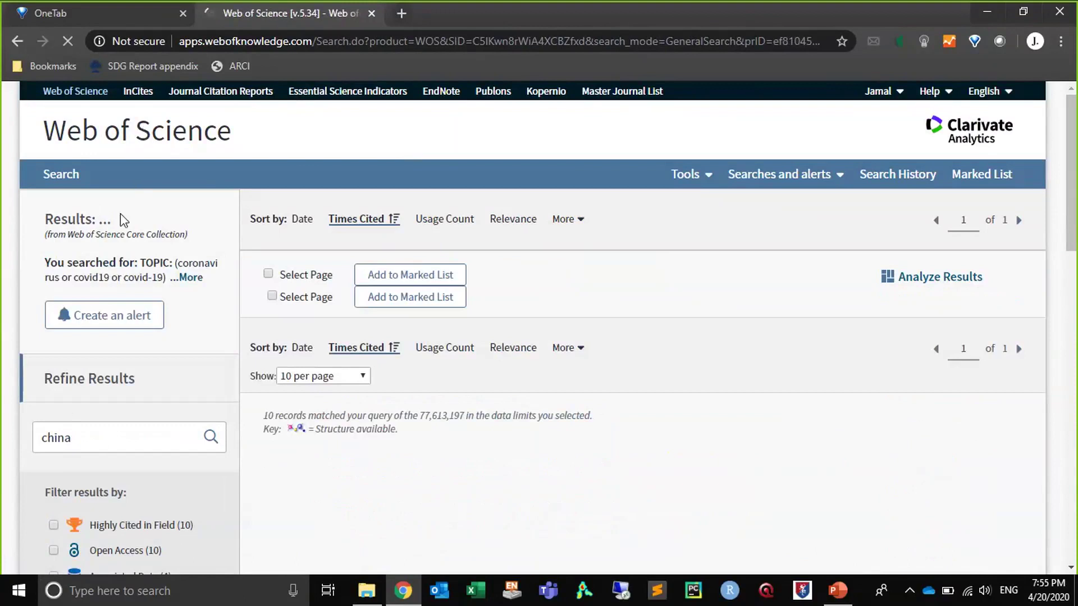
double_click(101, 220)
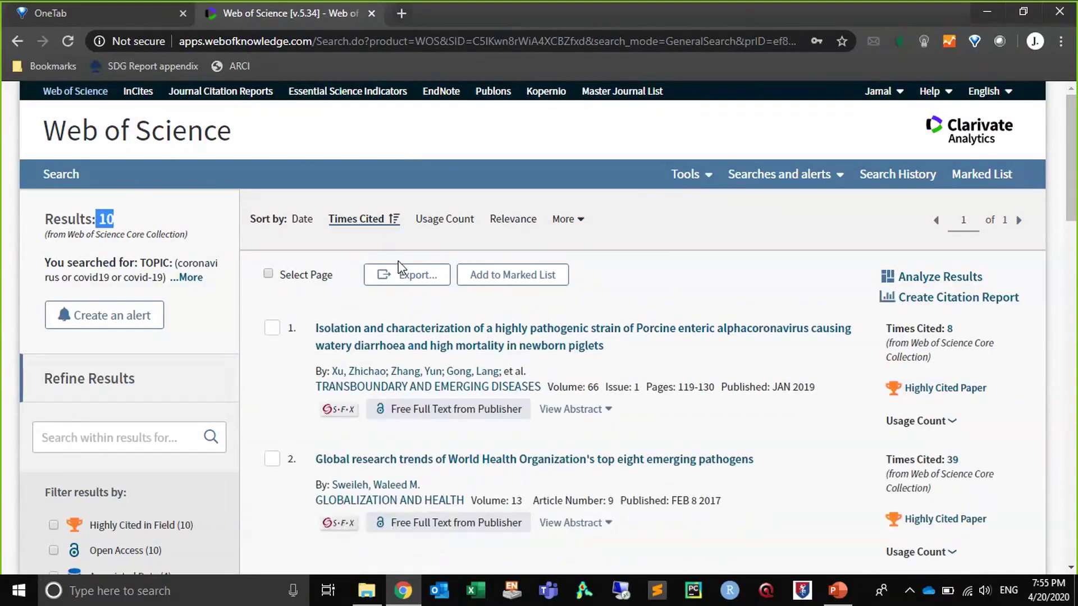
- Open the full record of the first listed article and examine its journal details, abstract, keywords and author contact information
left_click(517, 332)
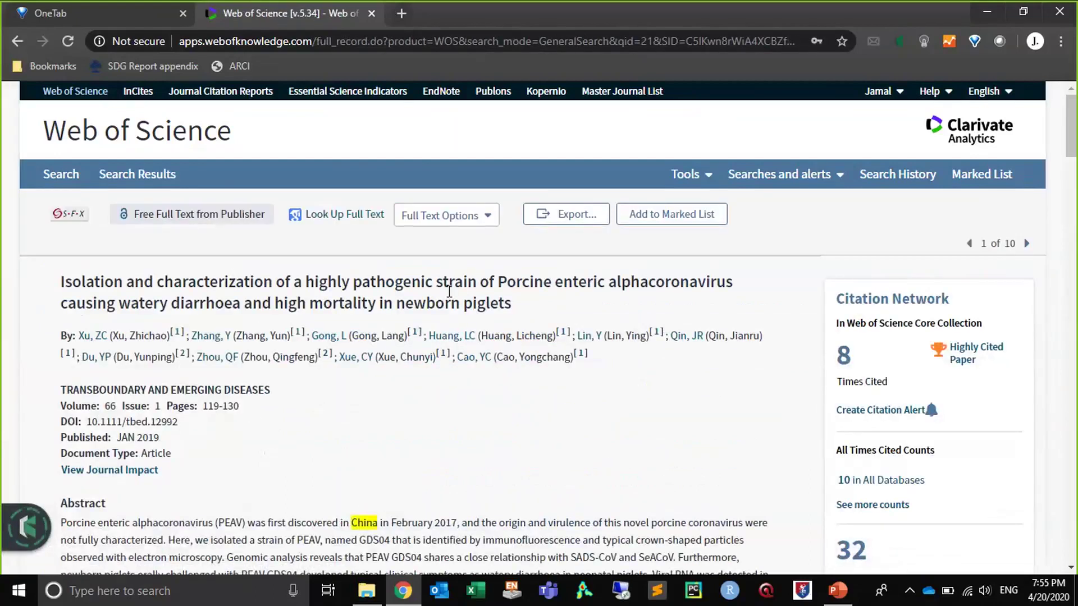
left_click_drag(62, 391, 194, 484)
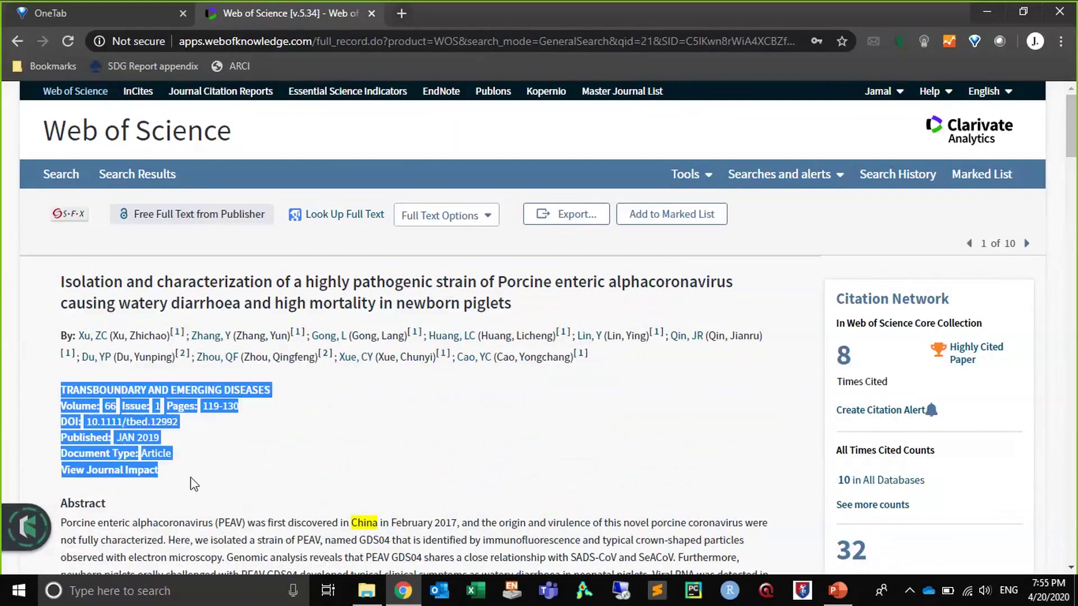
left_click(194, 484)
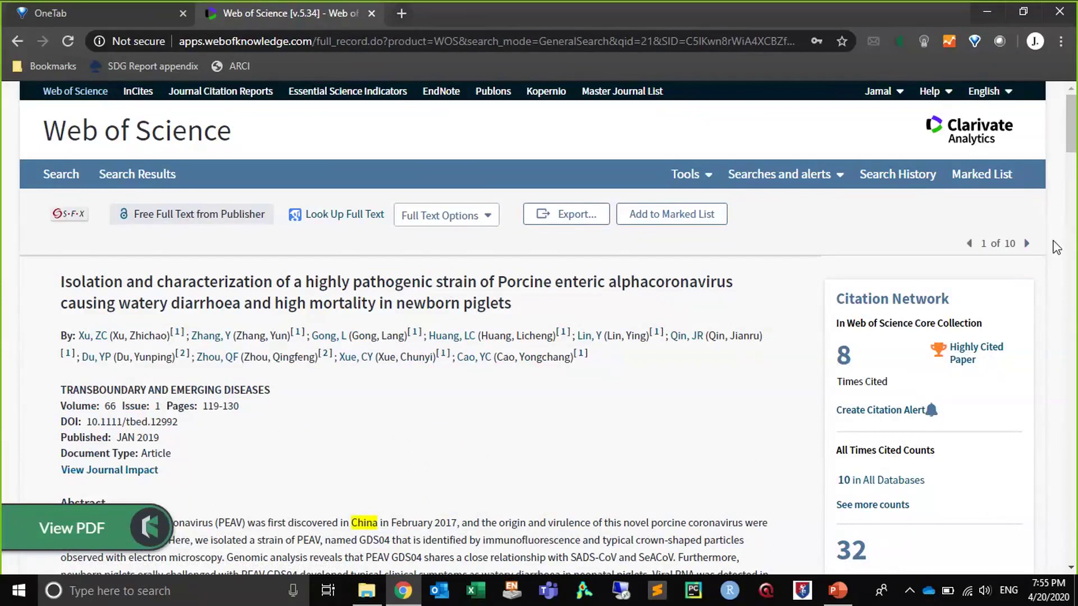
scroll(333, 176, "down", 6)
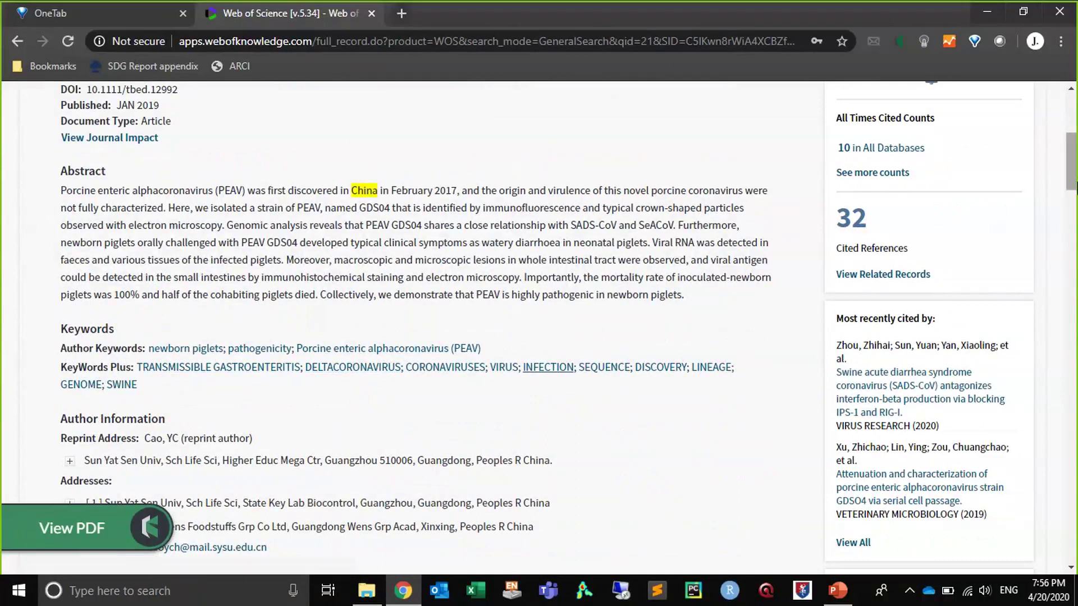
scroll(120, 309, "down", 4)
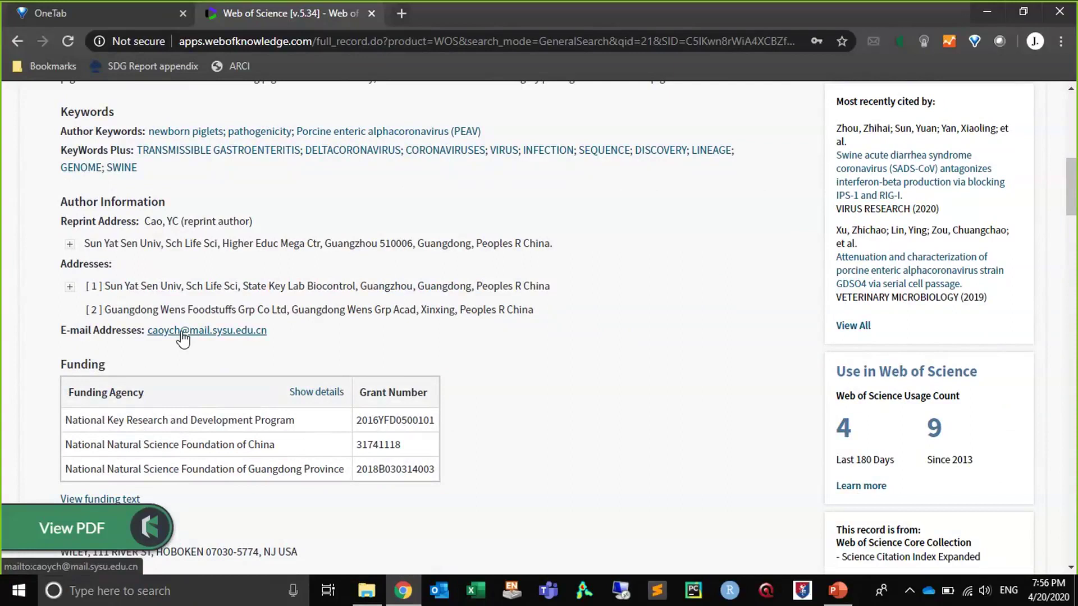
left_click_drag(269, 336, 138, 337)
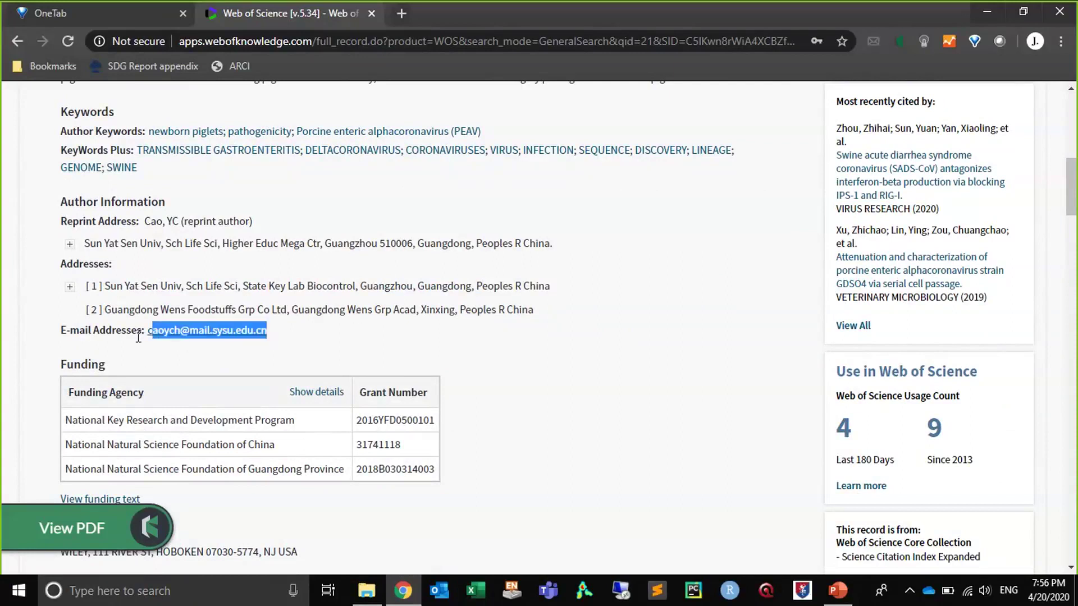
left_click(361, 333)
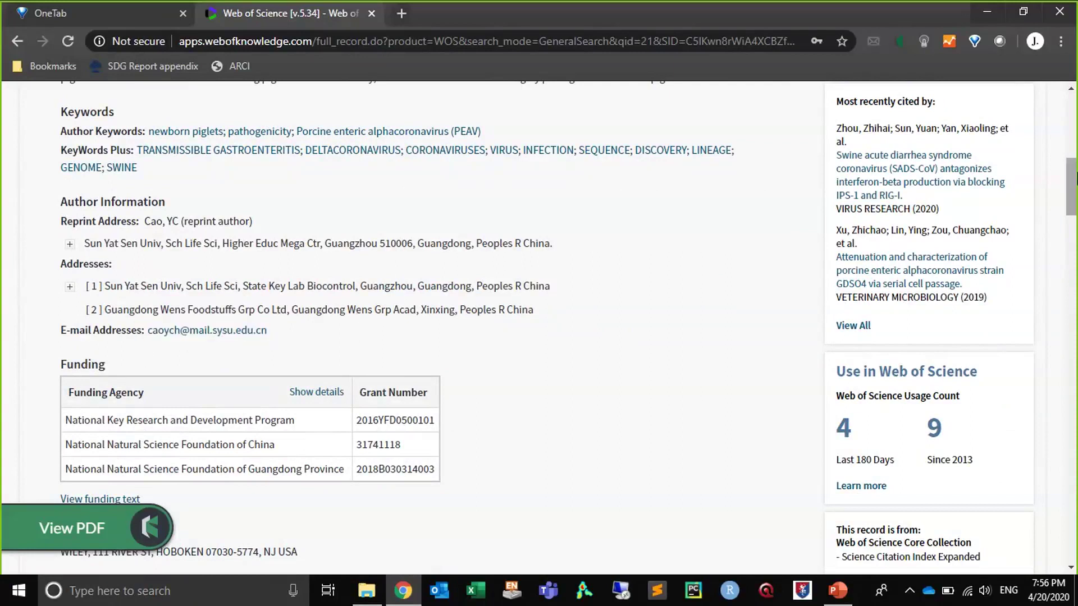
- Expand the funding text below the record's funding agencies, read the named funders and return to the article's title and abstract
left_click_drag(1075, 178, 1075, 212)
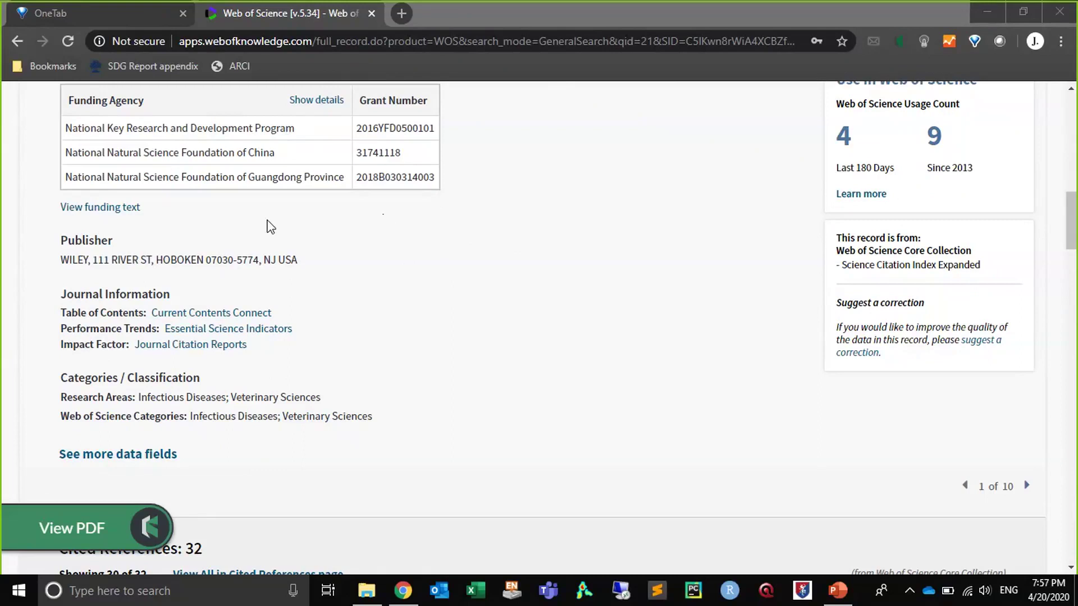
left_click(131, 207)
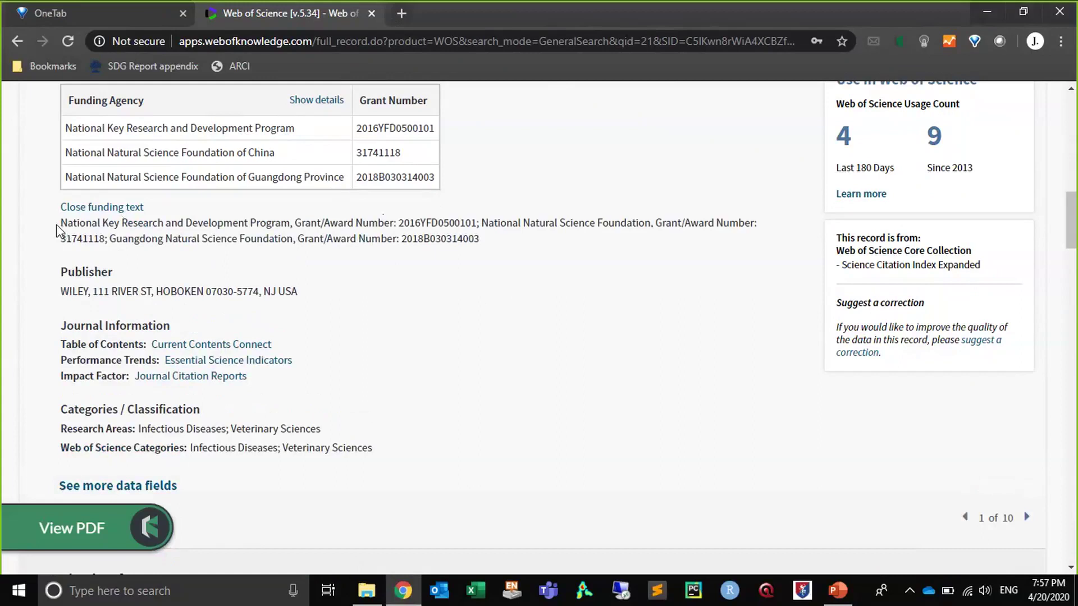
left_click_drag(61, 224, 295, 224)
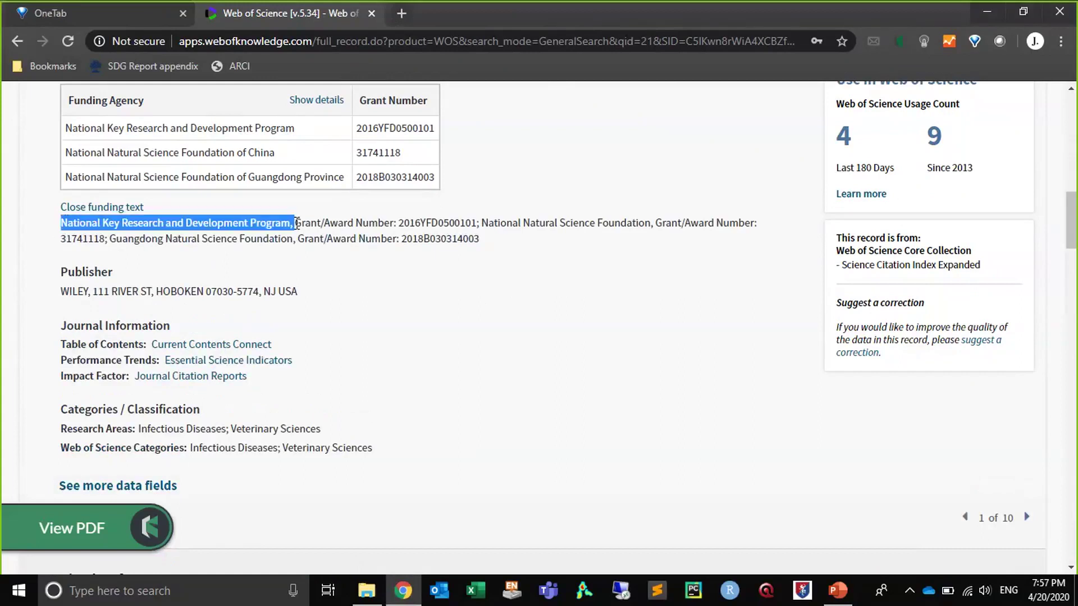
left_click(404, 228)
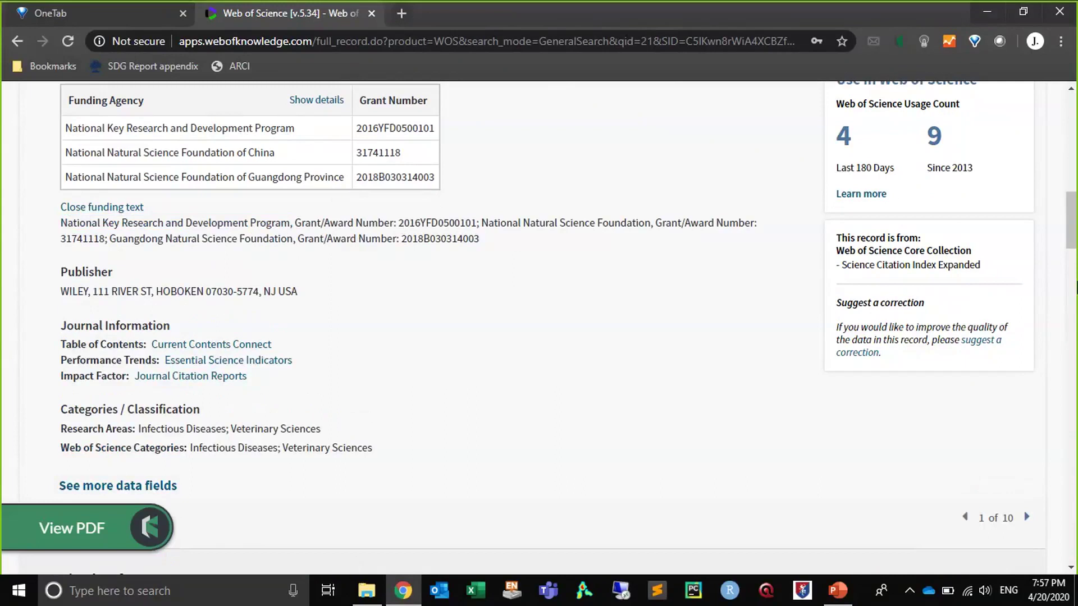
scroll(1076, 191, "up", 5)
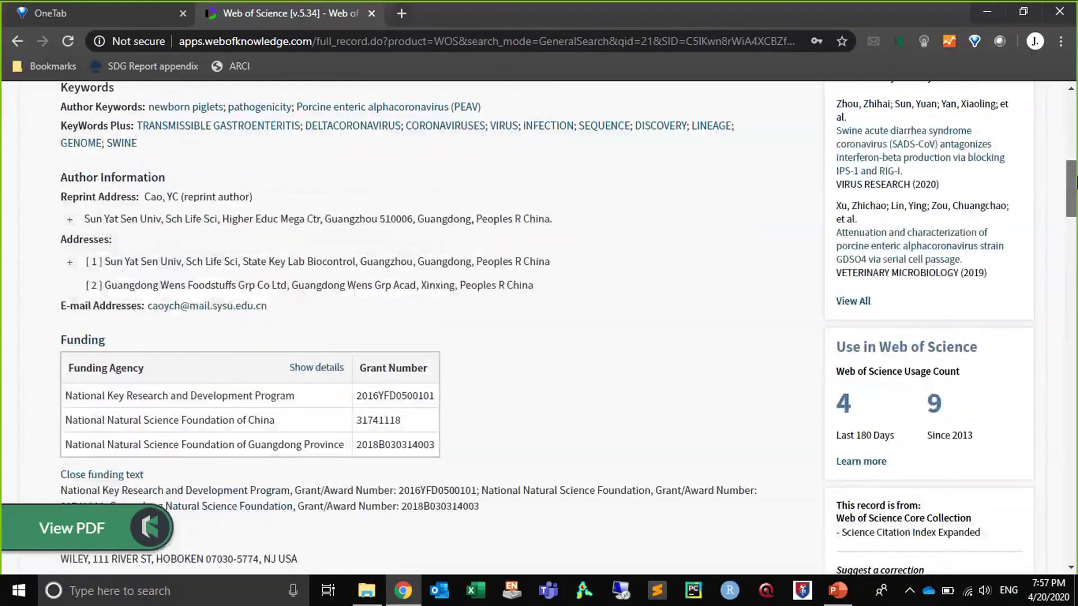
left_click_drag(1076, 179, 1073, 127)
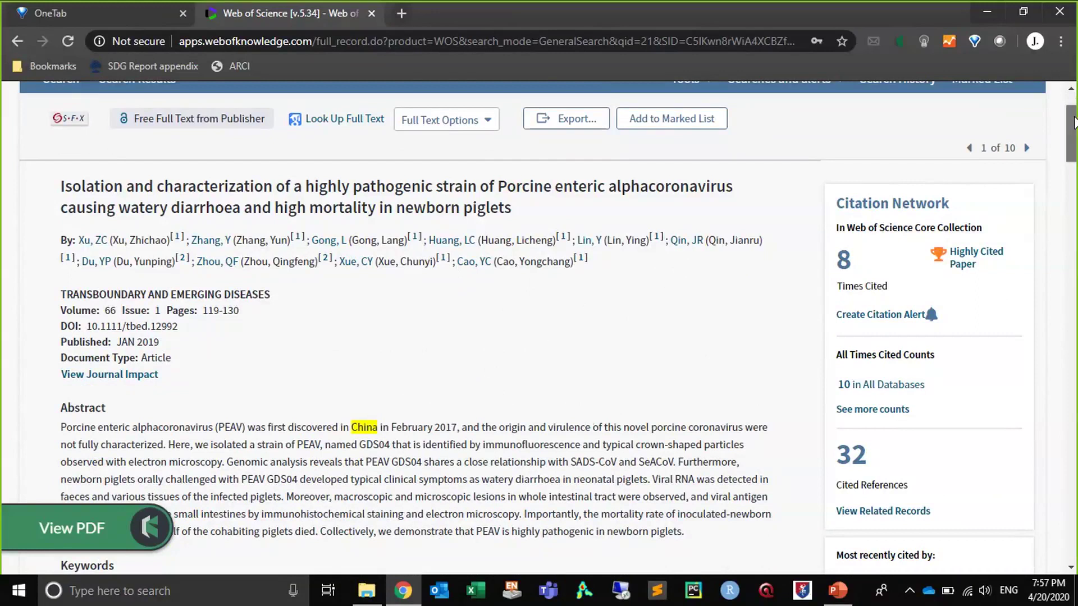
- Open the article's Cited References from the Citation Network in a new browser tab
scroll(1074, 121, "down", 1)
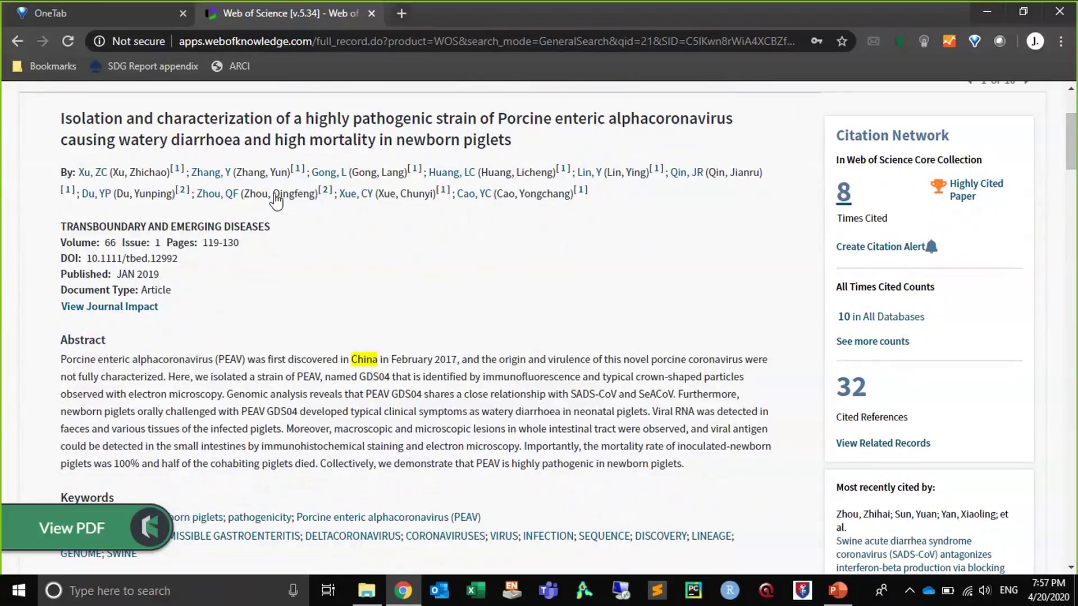
right_click(849, 400)
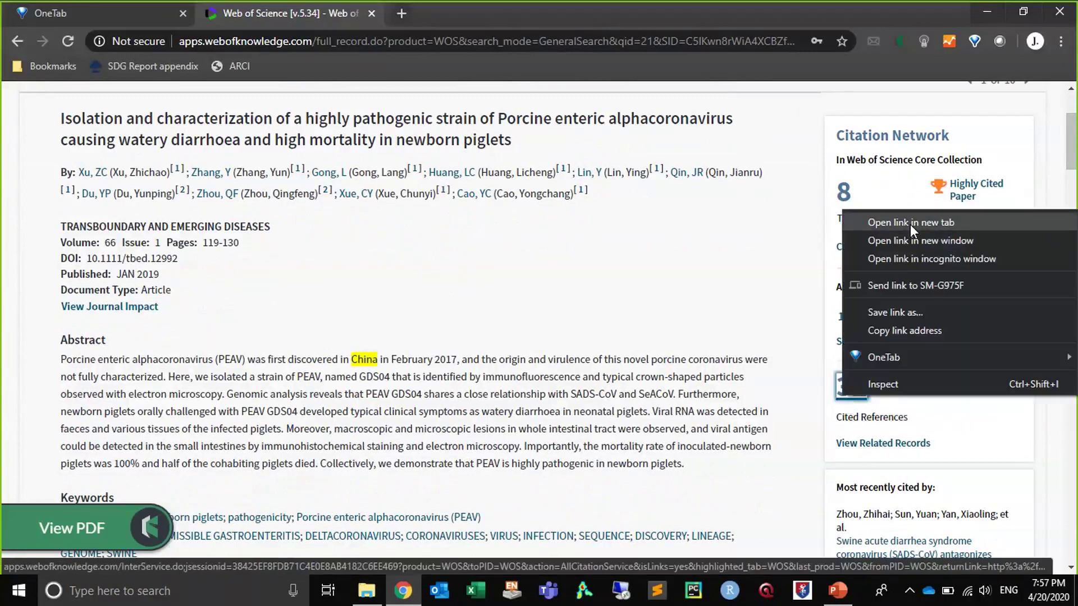
key("Escape")
left_click(845, 194, "ctrl")
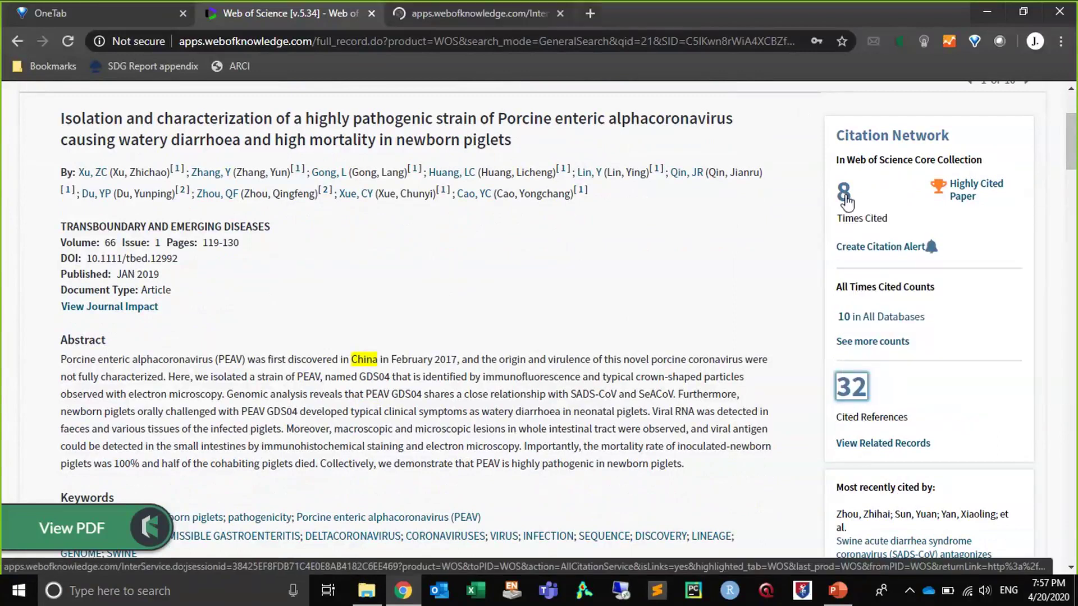